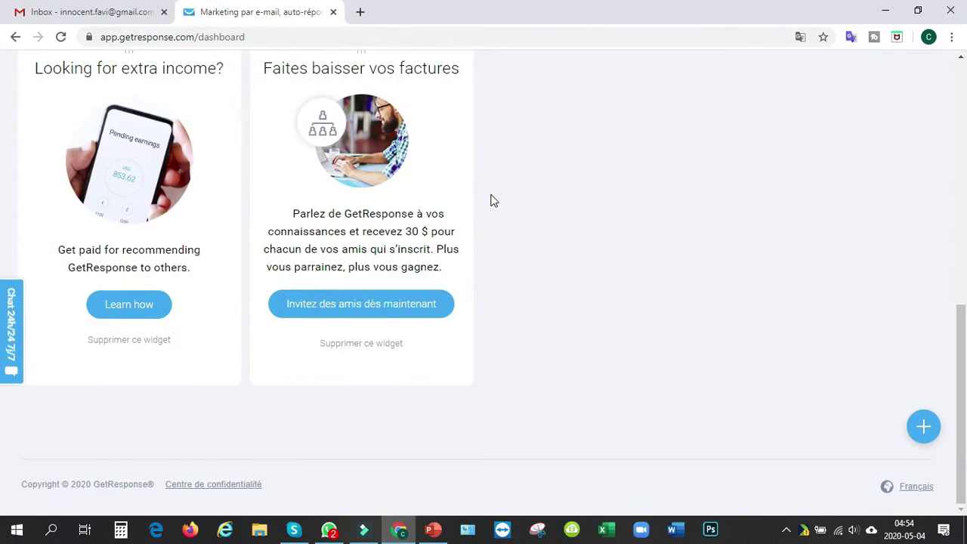
# Open the landing pages section (Pages de destination)
pyautogui.click(911, 488)
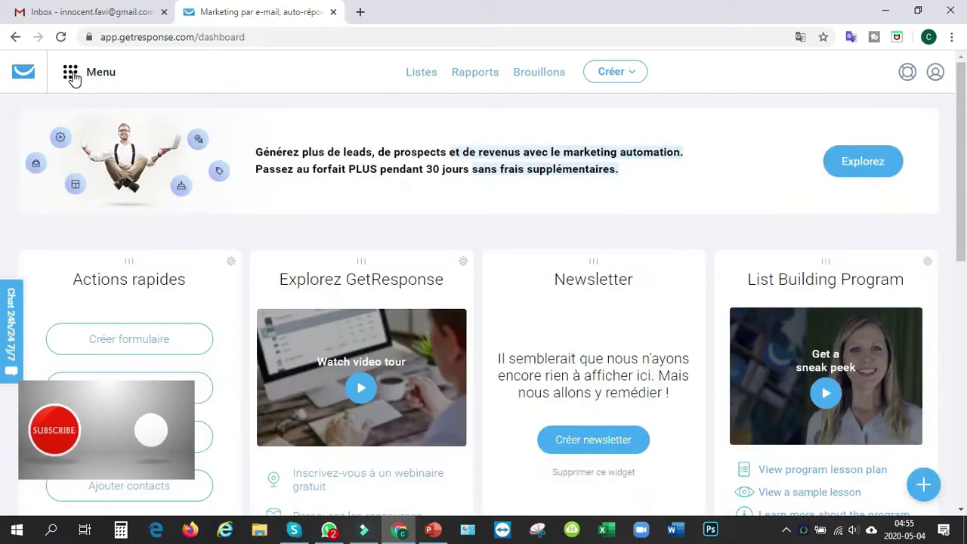
pyautogui.click(71, 75)
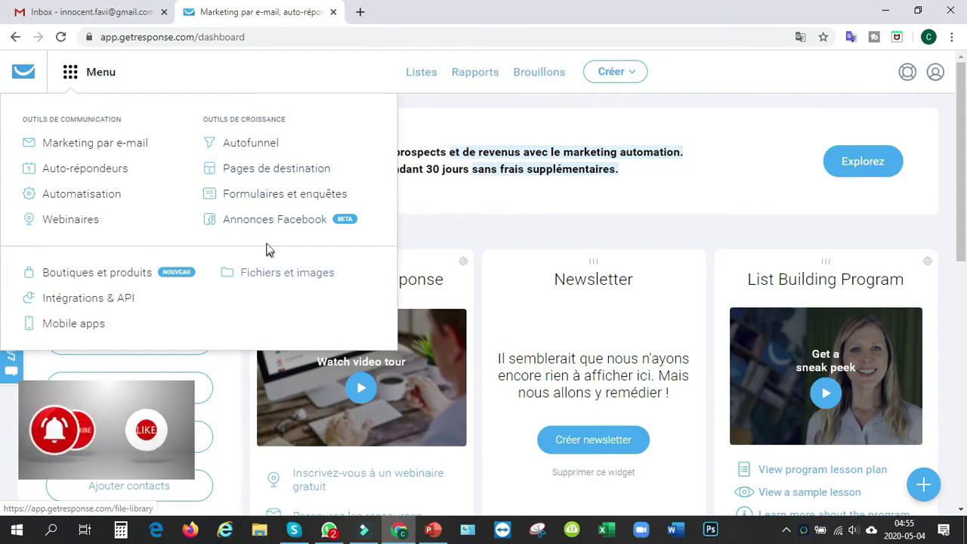
pyautogui.click(254, 176)
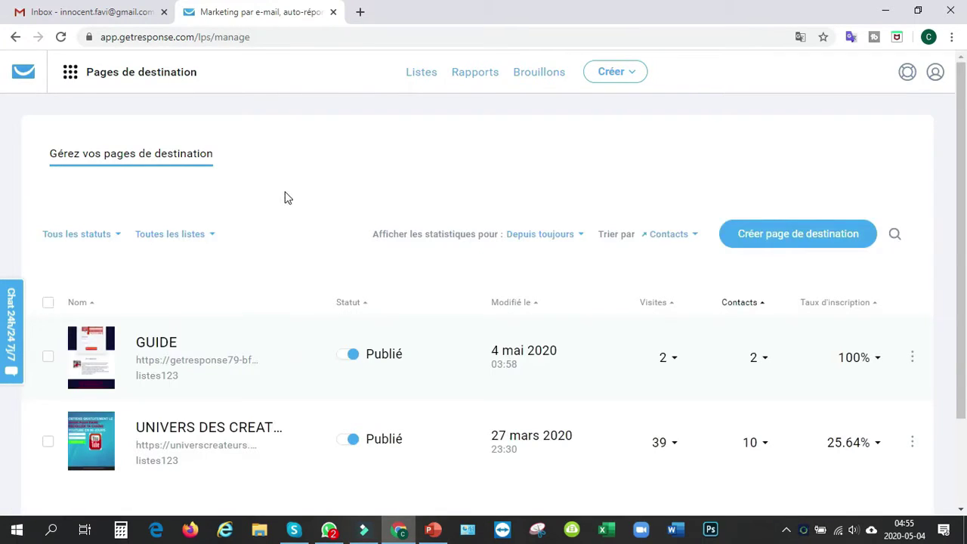
# Start creating a new landing page instead of restoring the autosaved design
pyautogui.scroll(-3, 321, 179)
pyautogui.scroll(3, 321, 178)
pyautogui.click(790, 234)
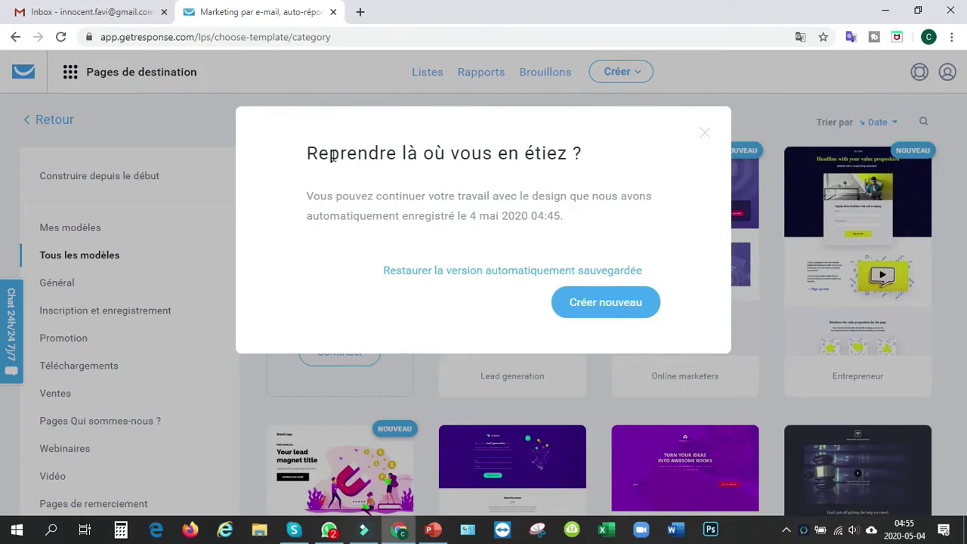
pyautogui.click(594, 303)
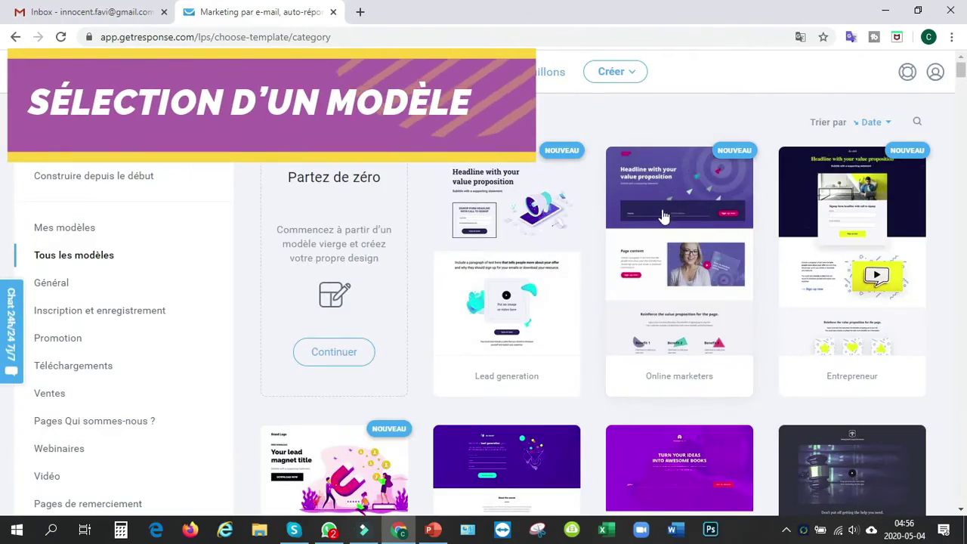
# Browse the complete gallery of landing page templates
pyautogui.scroll(-10, 642, 287)
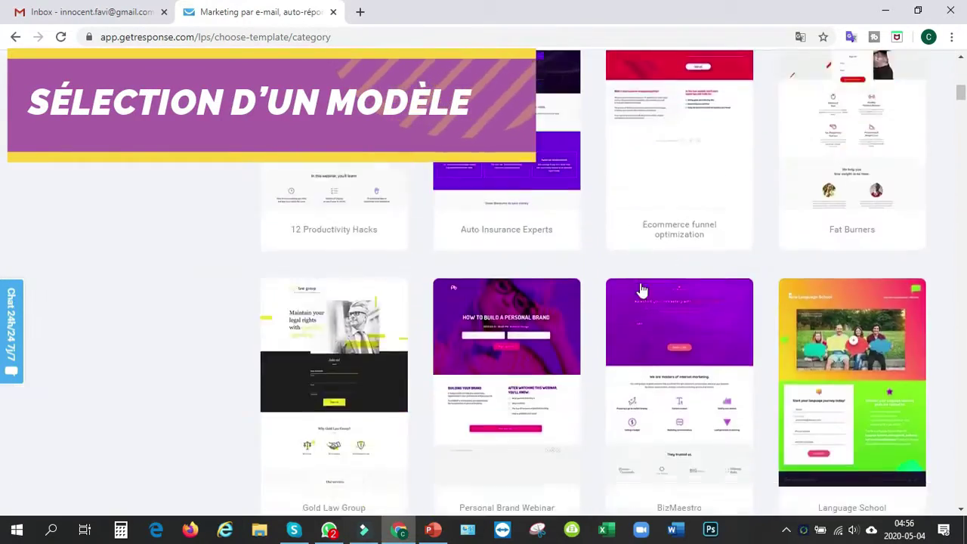
pyautogui.scroll(-10, 641, 290)
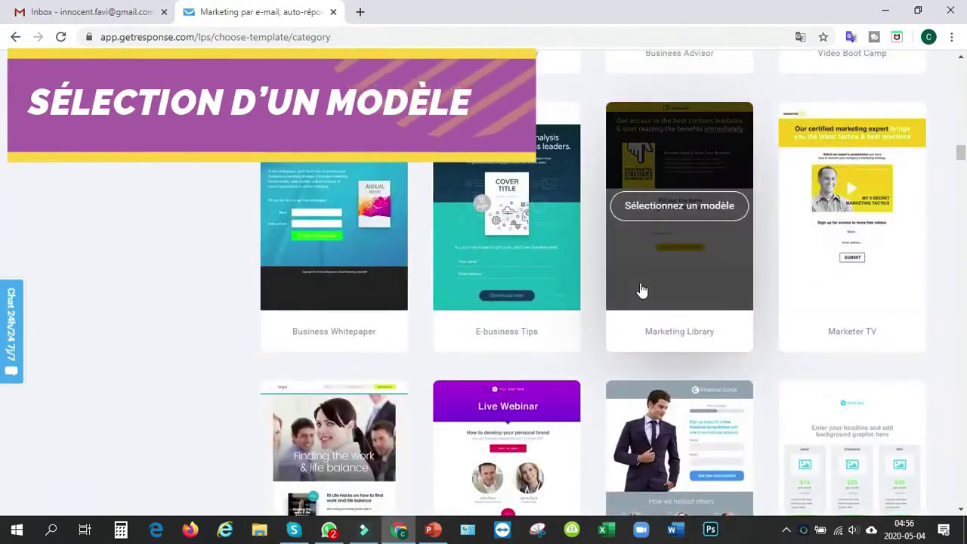
pyautogui.scroll(6, 641, 289)
pyautogui.scroll(-20, 641, 290)
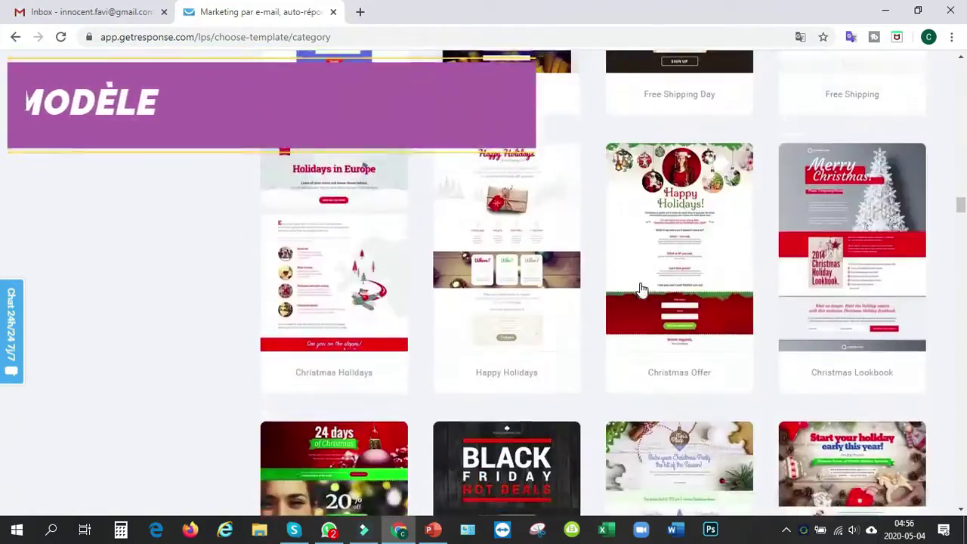
pyautogui.scroll(-20, 642, 290)
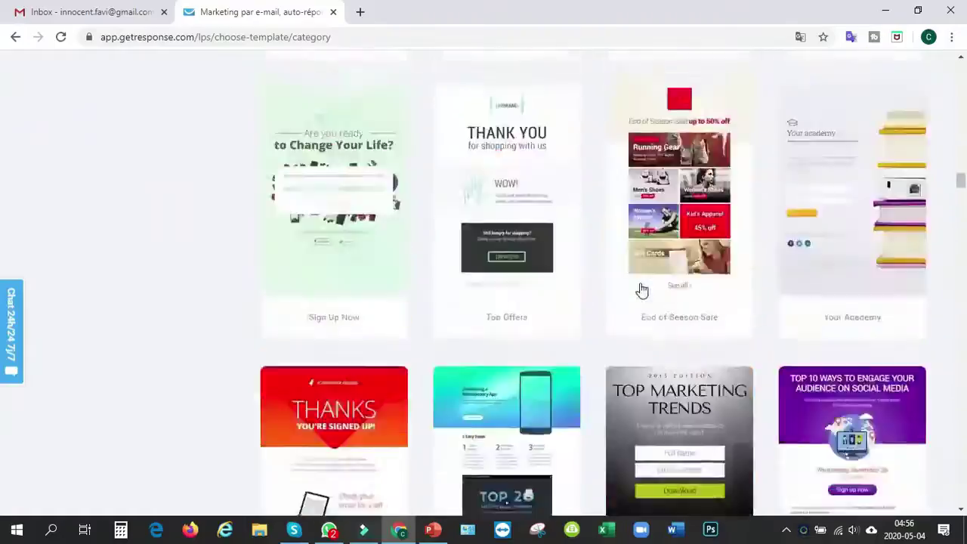
pyautogui.scroll(20, 642, 289)
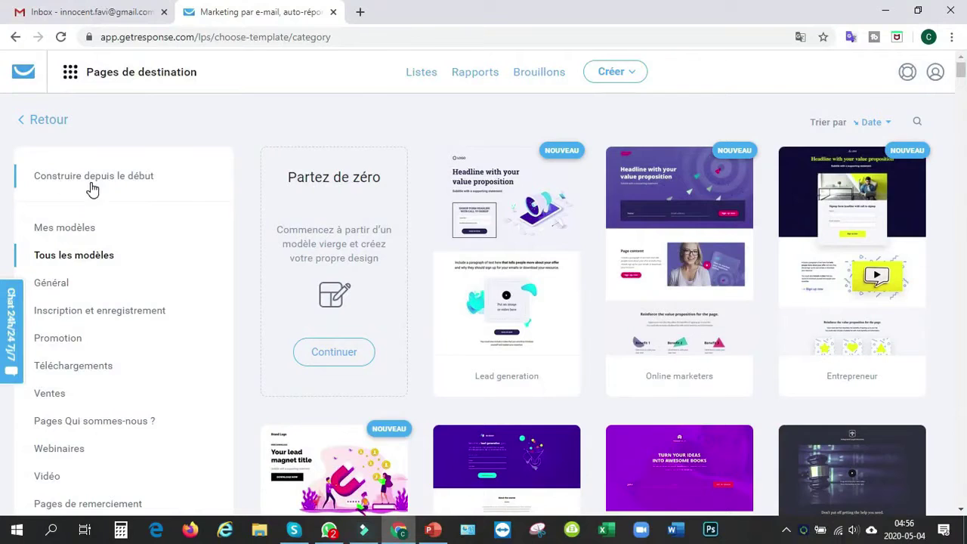
pyautogui.scroll(-3, 76, 409)
pyautogui.scroll(3, 101, 253)
# Examine the saved templates under Mes modèles and the templates in the Général category
pyautogui.click(71, 229)
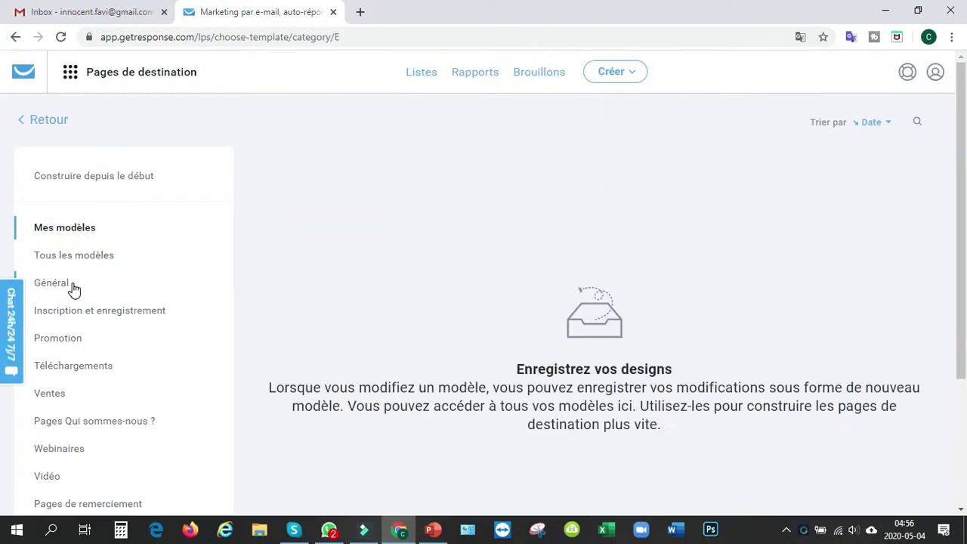
pyautogui.scroll(-15, 400, 324)
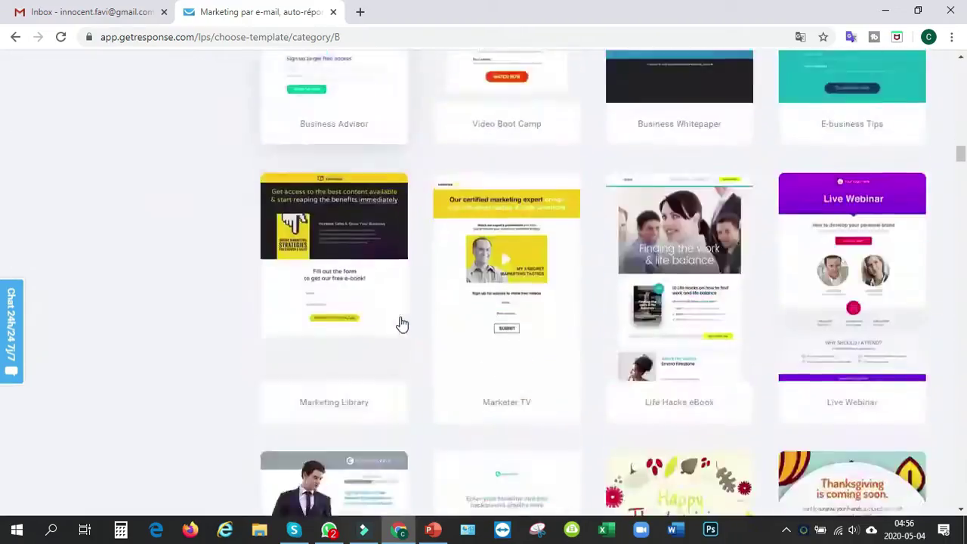
pyautogui.scroll(1, 402, 323)
pyautogui.scroll(15, 401, 325)
pyautogui.scroll(-2, 337, 250)
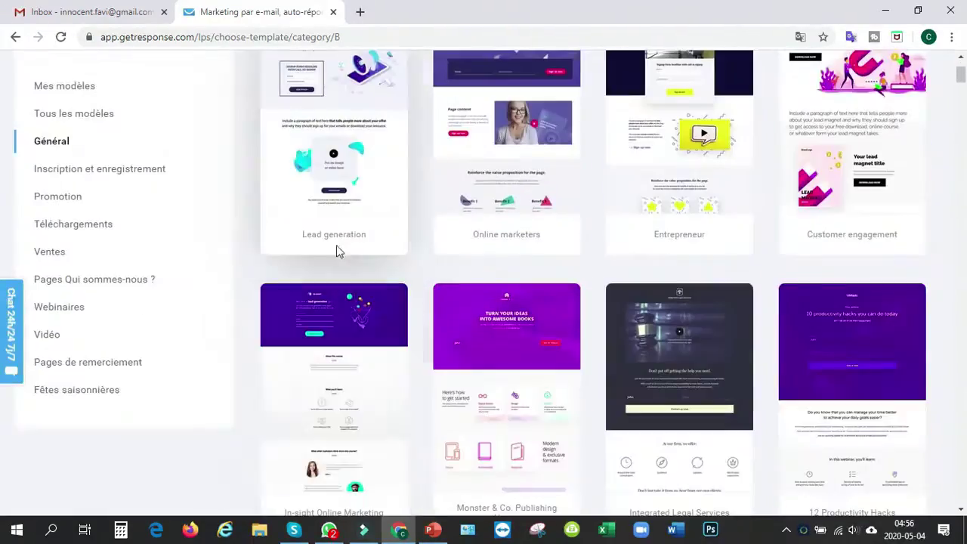
# Look through the templates in the Inscription et enregistrement and Promotion categories
pyautogui.click(99, 169)
pyautogui.scroll(3, 341, 274)
pyautogui.scroll(-2, 341, 275)
pyautogui.click(45, 201)
pyautogui.scroll(2, 529, 250)
pyautogui.scroll(-10, 529, 248)
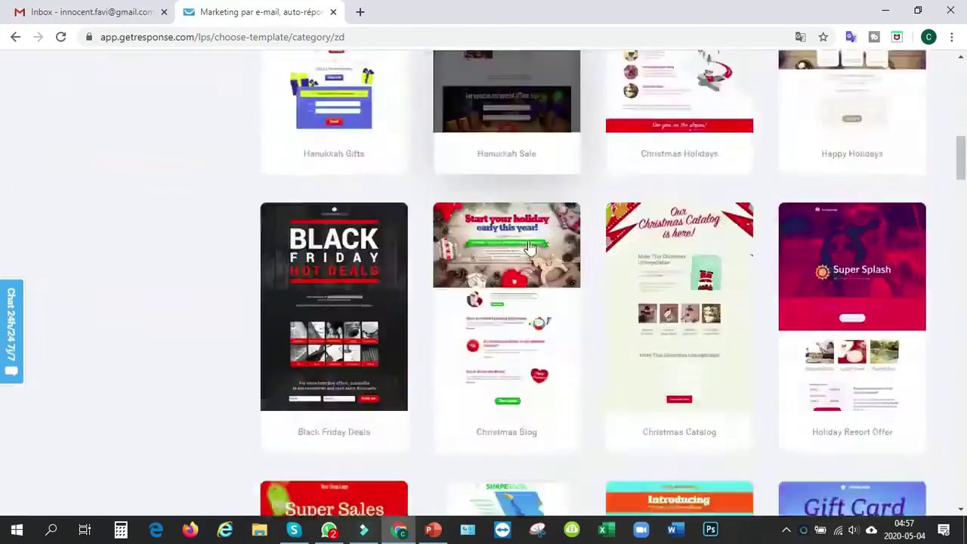
pyautogui.scroll(5, 529, 244)
pyautogui.scroll(-2, 115, 176)
# Look through the templates in the Téléchargements and Ventes categories
pyautogui.click(76, 153)
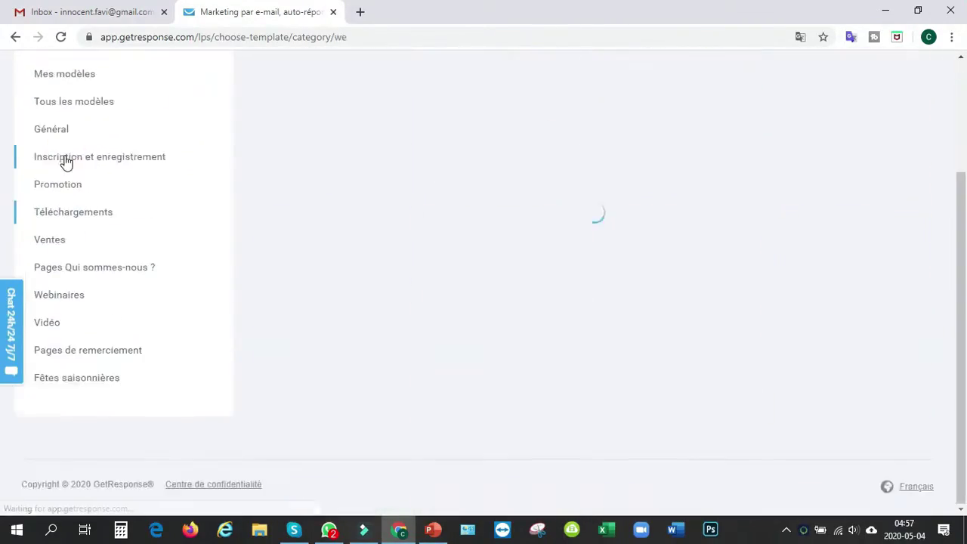
pyautogui.scroll(-1, 437, 267)
pyautogui.scroll(-20, 453, 249)
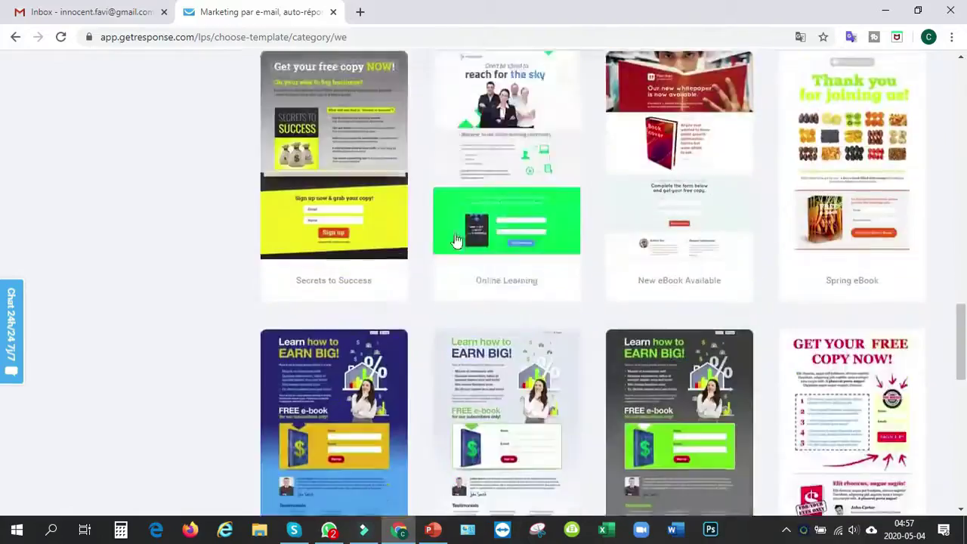
pyautogui.scroll(20, 455, 238)
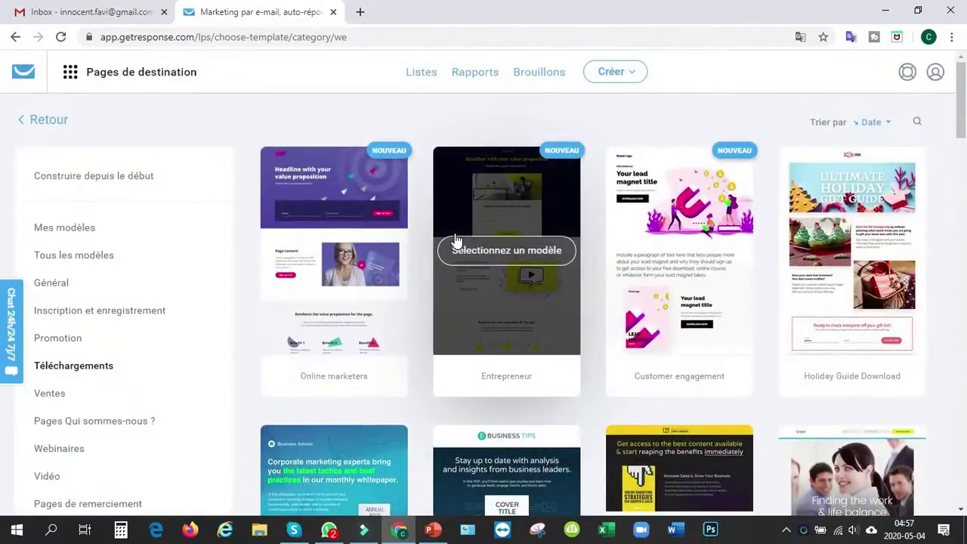
pyautogui.scroll(-1, 438, 230)
pyautogui.click(37, 251)
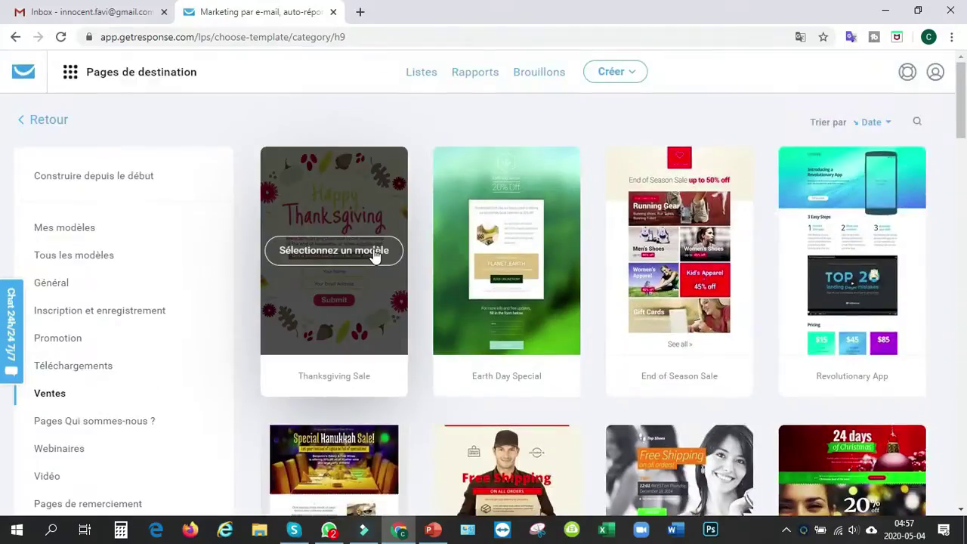
pyautogui.scroll(-6, 373, 253)
pyautogui.scroll(-8, 373, 252)
pyautogui.scroll(15, 371, 255)
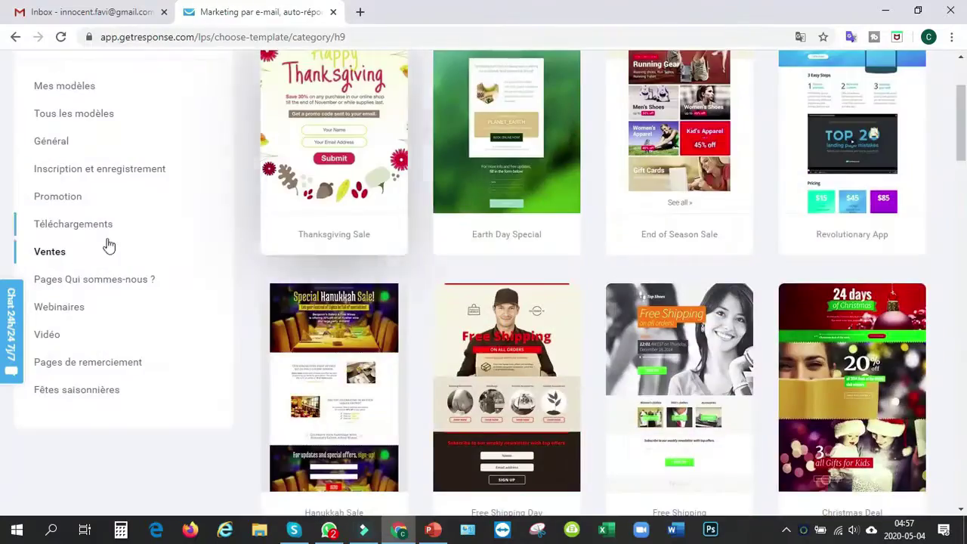
# Look through the templates in the Vidéo and Fêtes saisonnières categories
pyautogui.click(43, 337)
pyautogui.scroll(3, 488, 325)
pyautogui.scroll(-3, 120, 371)
pyautogui.click(86, 391)
pyautogui.scroll(-5, 462, 387)
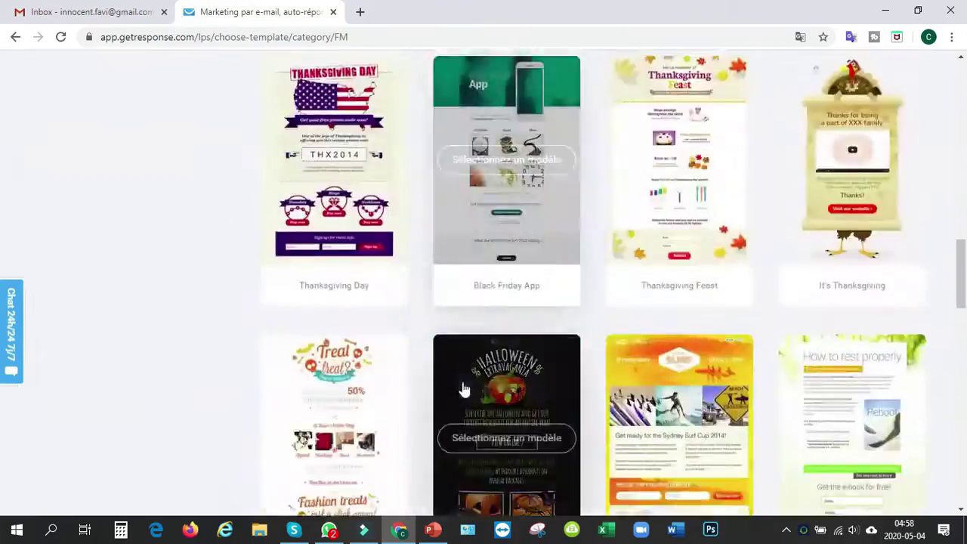
pyautogui.scroll(-5, 464, 388)
pyautogui.scroll(10, 471, 382)
pyautogui.scroll(-2, 48, 147)
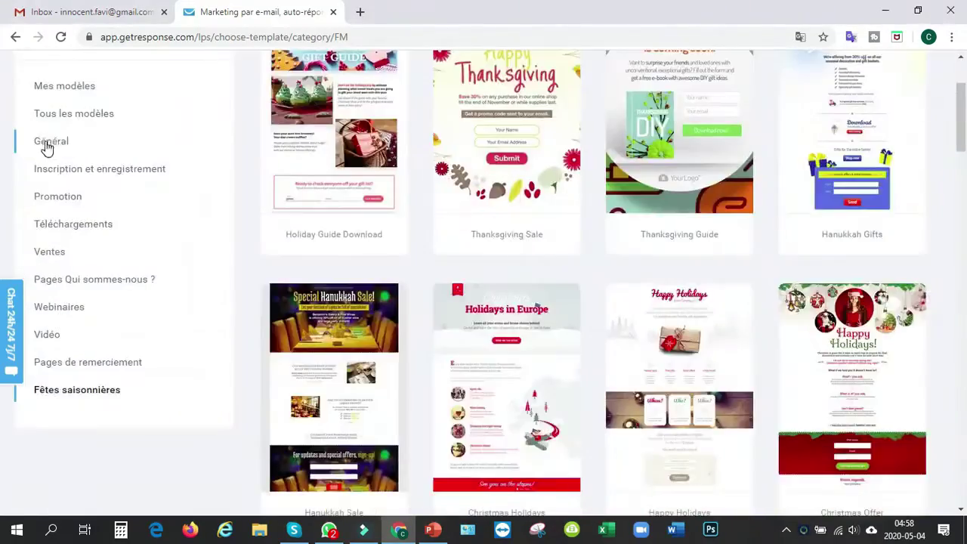
# Choose the Entrepreneur template from the Général category, name the page REUSSIR and use it
pyautogui.click(50, 144)
pyautogui.scroll(2, 509, 328)
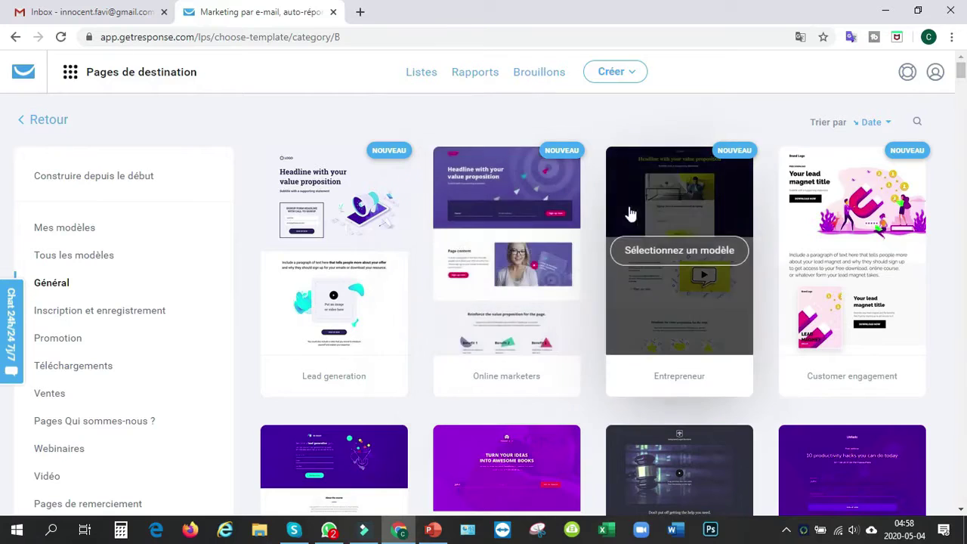
pyautogui.click(670, 251)
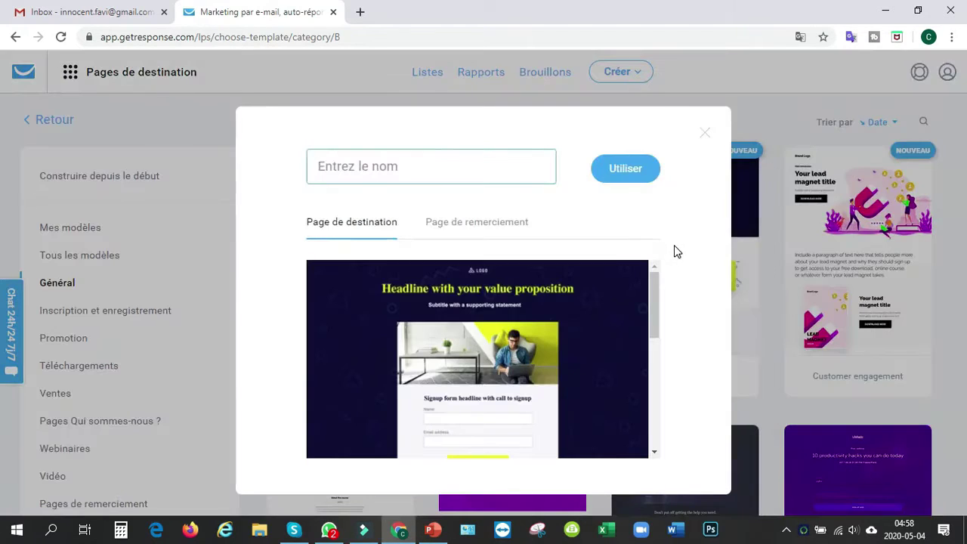
pyautogui.click(382, 167)
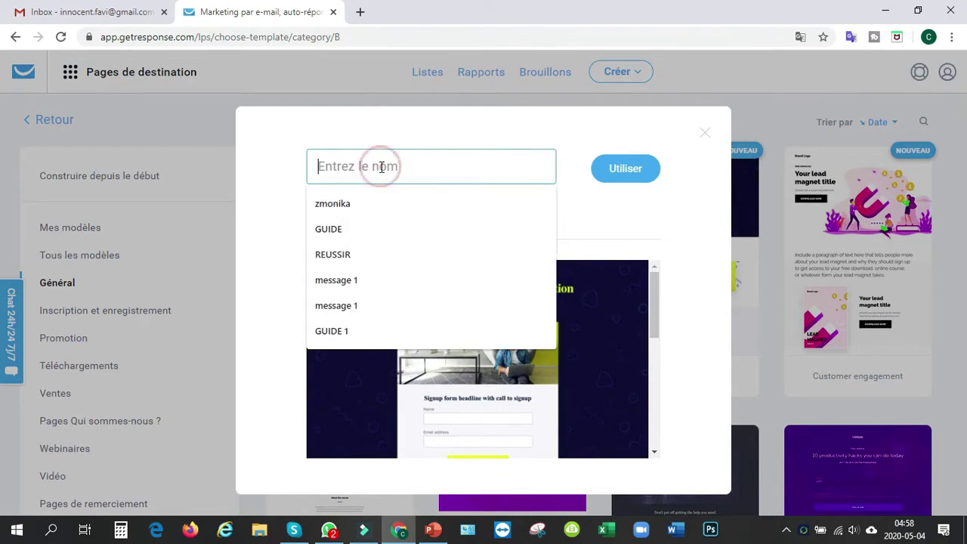
pyautogui.click(360, 255)
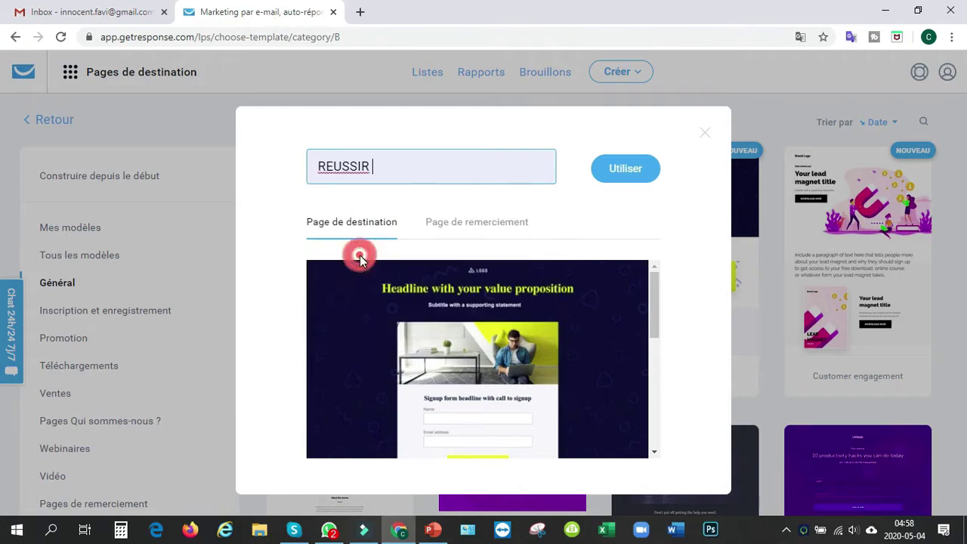
pyautogui.click(619, 169)
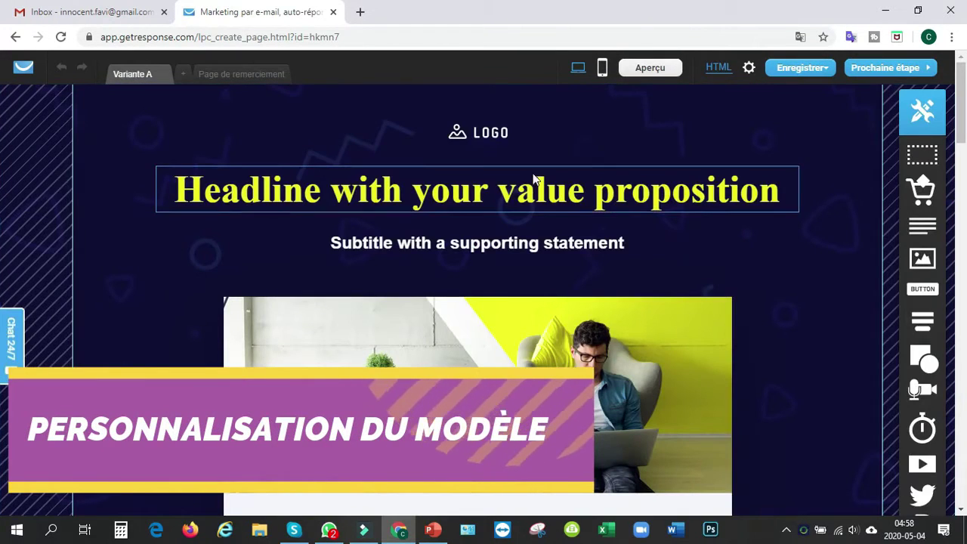
# Delete the logo and the subtitle under the headline from the landing page's opening section
pyautogui.scroll(-20, 552, 251)
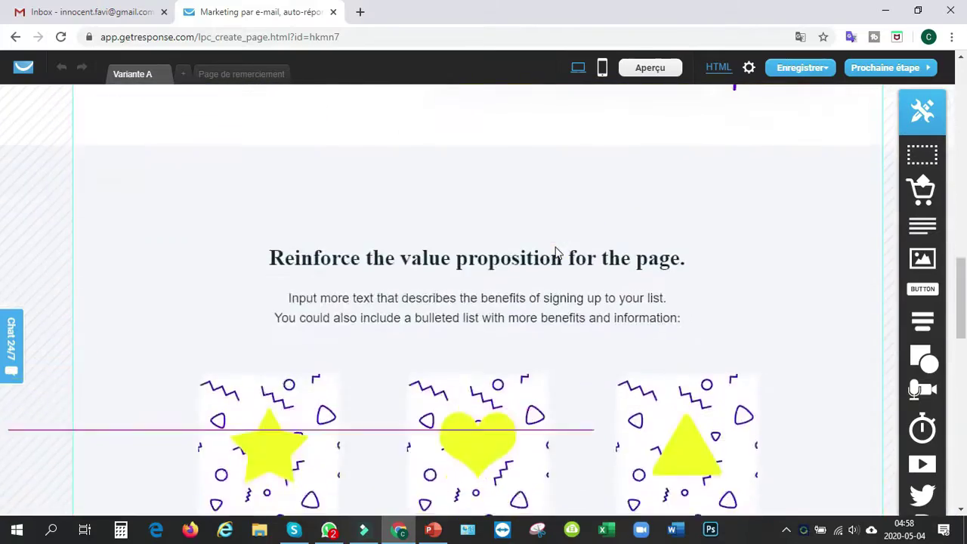
pyautogui.scroll(-5, 555, 252)
pyautogui.scroll(10, 555, 252)
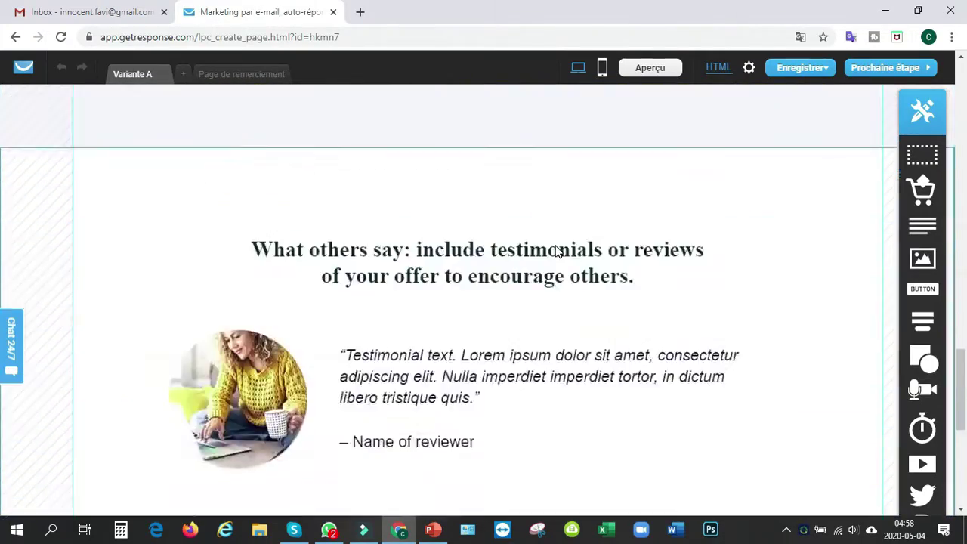
pyautogui.scroll(10, 555, 252)
pyautogui.scroll(-2, 555, 252)
pyautogui.scroll(2, 555, 250)
pyautogui.click(490, 131)
pyautogui.click(501, 116)
pyautogui.click(500, 243)
pyautogui.click(620, 223)
# Replace the headline text with "GRANDIR DANS LA JOIE"
pyautogui.click(518, 190)
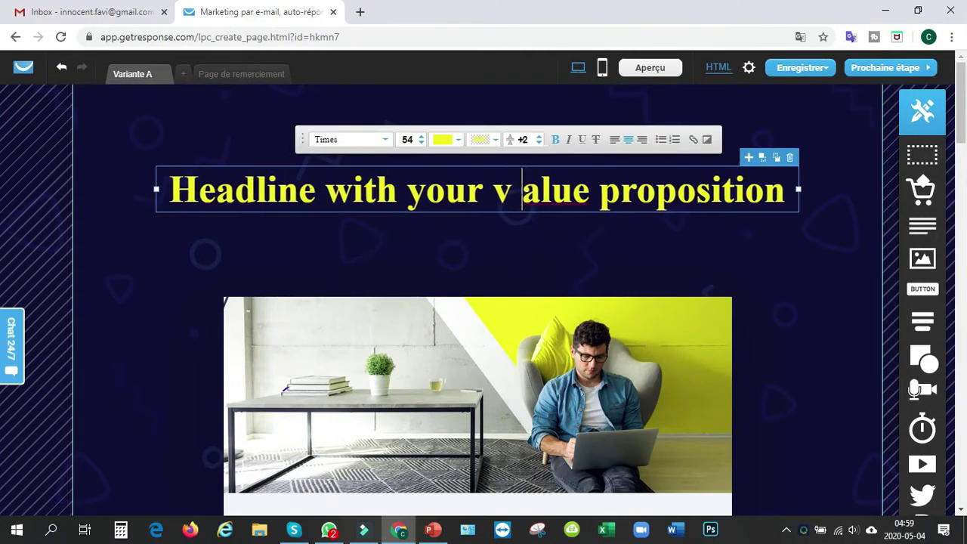
pyautogui.click(536, 189)
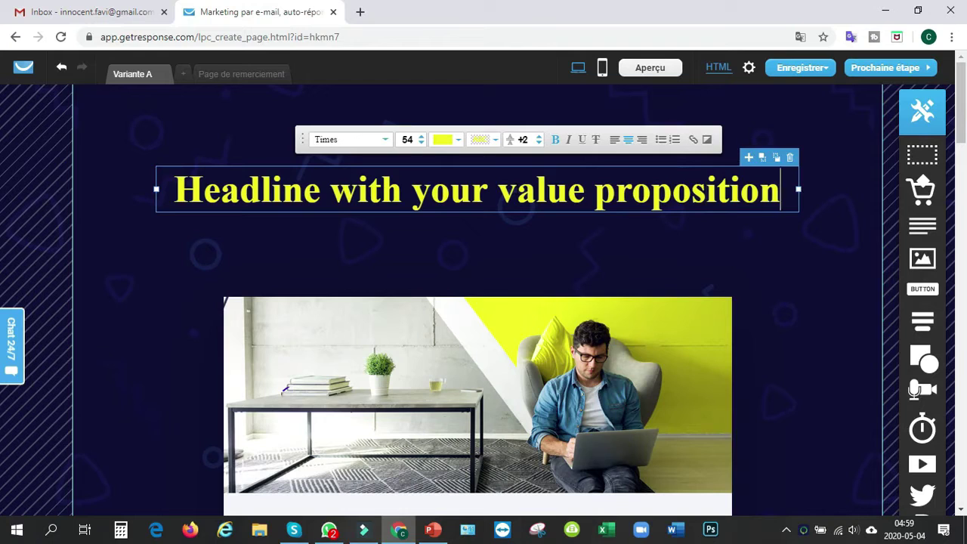
pyautogui.press('BackSpace')
pyautogui.press('BackSpace')
pyautogui.press('BackSpace')
pyautogui.press('BackSpace')
pyautogui.press('BackSpace')
pyautogui.press('BackSpace')
pyautogui.press('BackSpace')
pyautogui.press('BackSpace')
pyautogui.press('BackSpace')
pyautogui.press('BackSpace')
pyautogui.press('BackSpace')
pyautogui.press('BackSpace')
pyautogui.press('BackSpace')
pyautogui.press('BackSpace')
pyautogui.press('BackSpace')
pyautogui.press('BackSpace')
pyautogui.press('BackSpace')
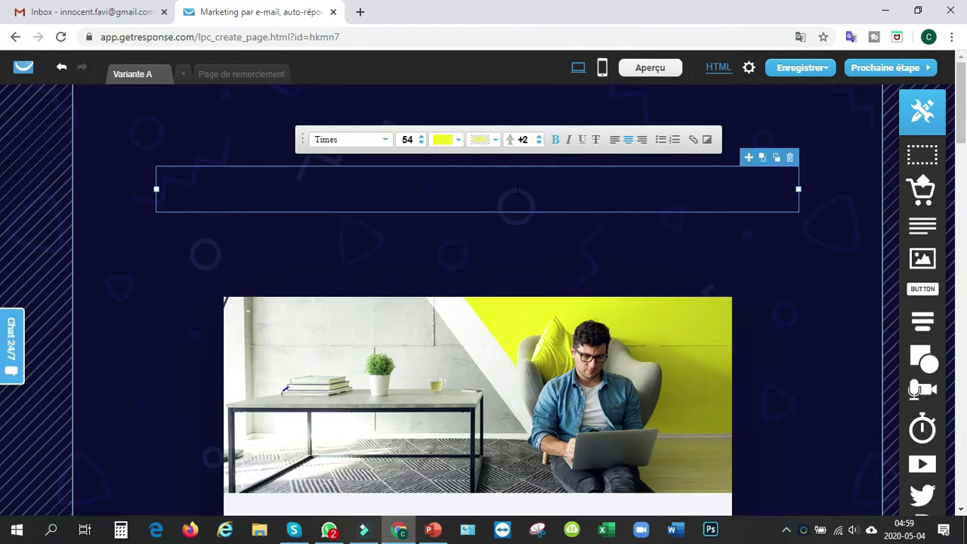
pyautogui.write('GRANDIR DANS LA JOIE')
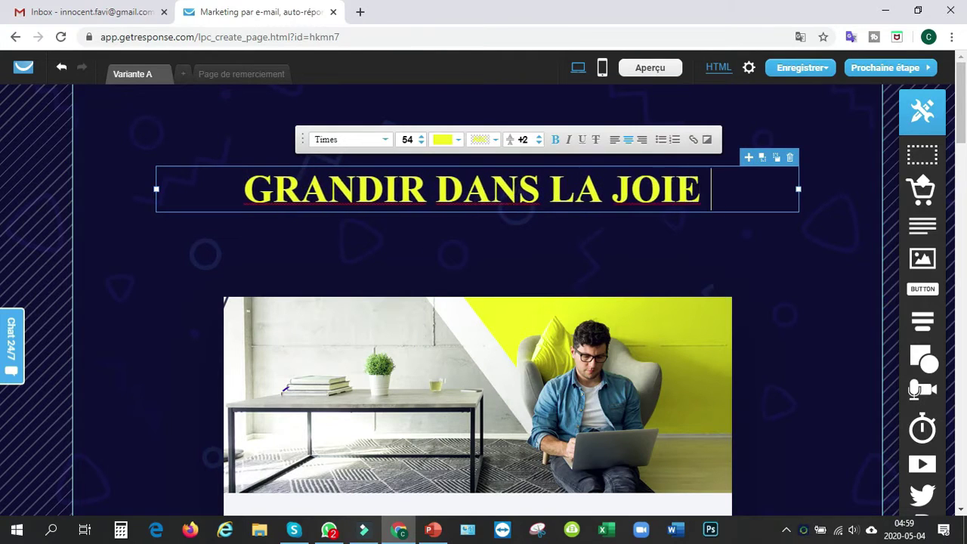
# Move the headline block higher on the page and set its font size to 73
pyautogui.click(484, 255)
pyautogui.moveTo(464, 171); pyautogui.dragTo(511, 151)
pyautogui.doubleClick(503, 145)
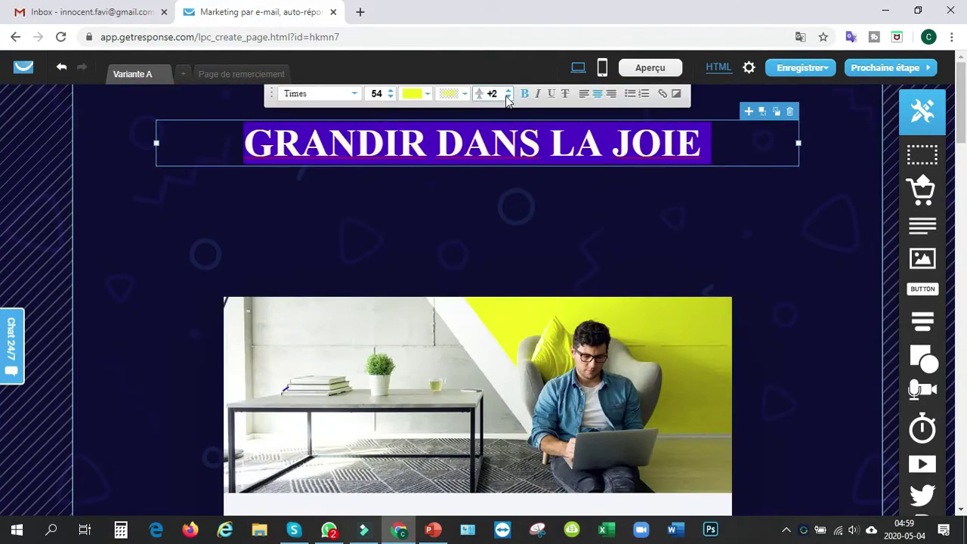
pyautogui.click(390, 90)
pyautogui.click(391, 91)
pyautogui.click(390, 91)
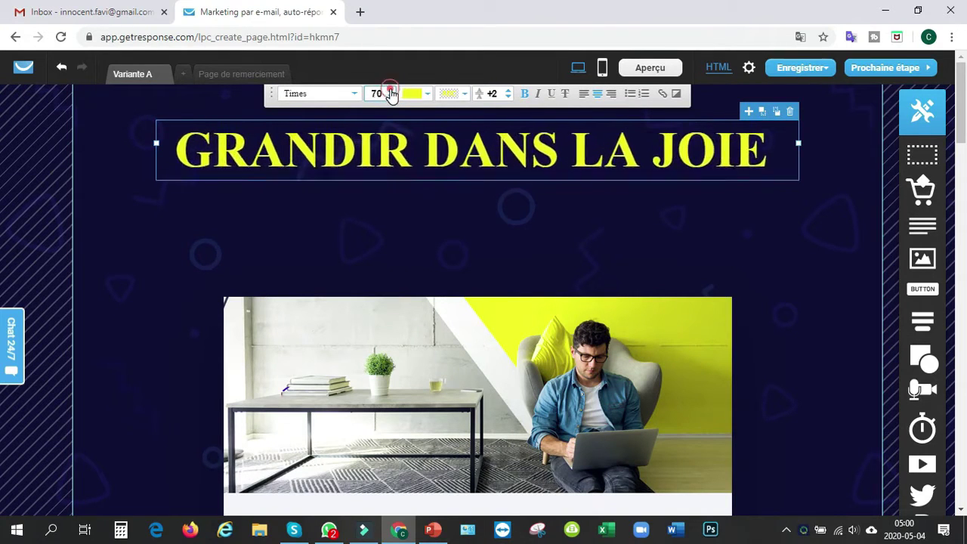
pyautogui.click(391, 91)
pyautogui.click(390, 98)
pyautogui.click(391, 98)
pyautogui.click(391, 98)
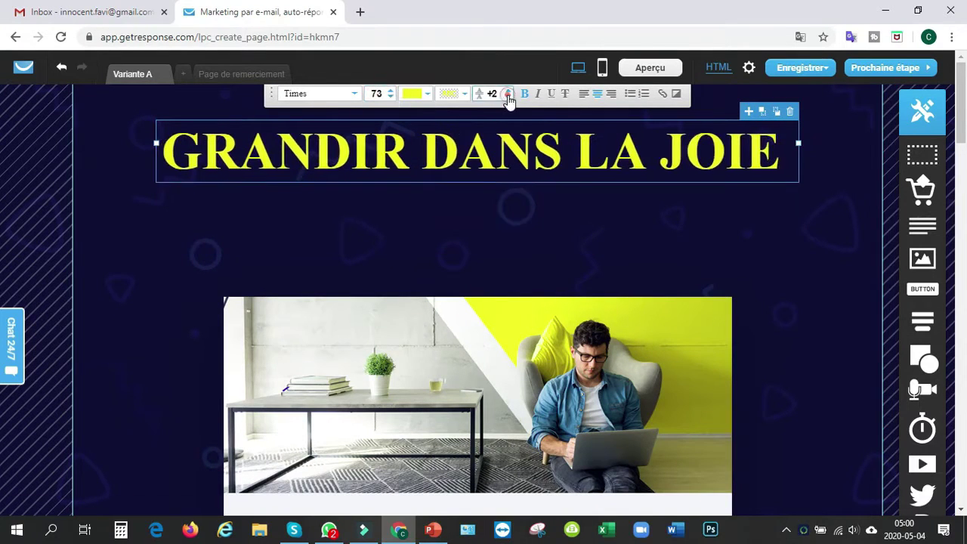
# Increase the headline's line spacing to +5
pyautogui.click(509, 92)
pyautogui.click(509, 91)
pyautogui.click(509, 91)
# Try several other text colours on the "GRANDIR DANS LA JOIE" headline and settle on the yellow swatch
pyautogui.click(409, 94)
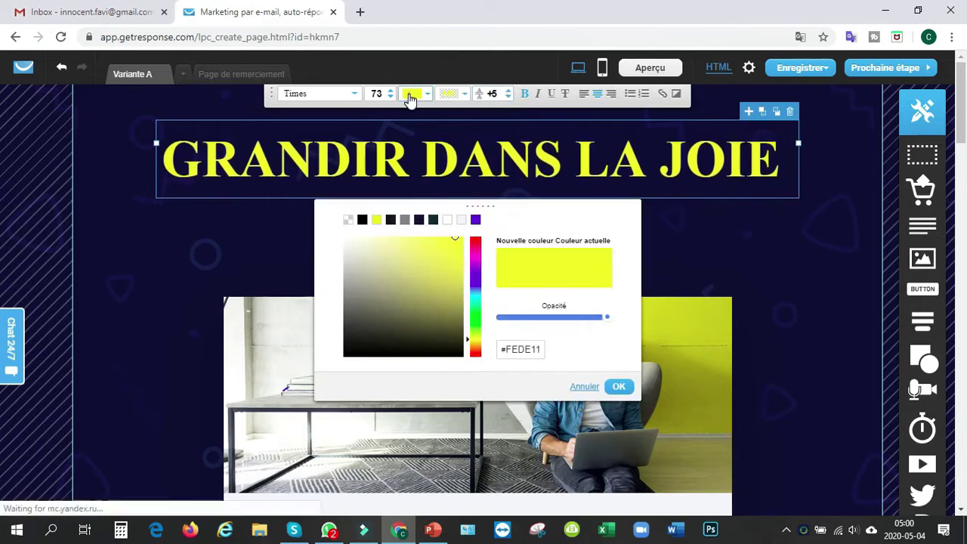
pyautogui.click(448, 219)
pyautogui.click(433, 219)
pyautogui.click(377, 219)
pyautogui.click(474, 240)
pyautogui.click(473, 317)
pyautogui.click(475, 351)
pyautogui.click(474, 259)
pyautogui.click(376, 219)
pyautogui.click(618, 388)
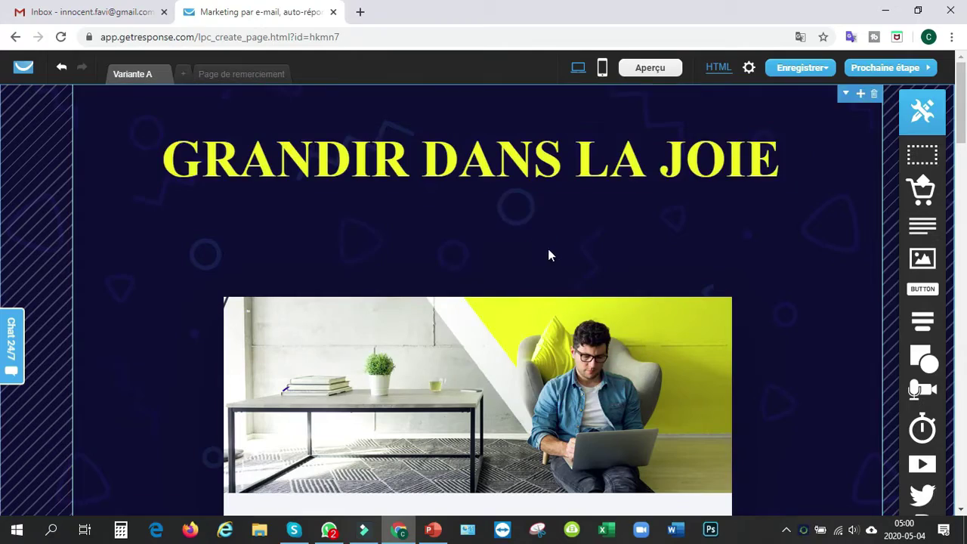
# Delete the benefits section, the offer paragraph and the "Sign up now" link beneath the signup form
pyautogui.scroll(-10, 545, 255)
pyautogui.scroll(10, 550, 255)
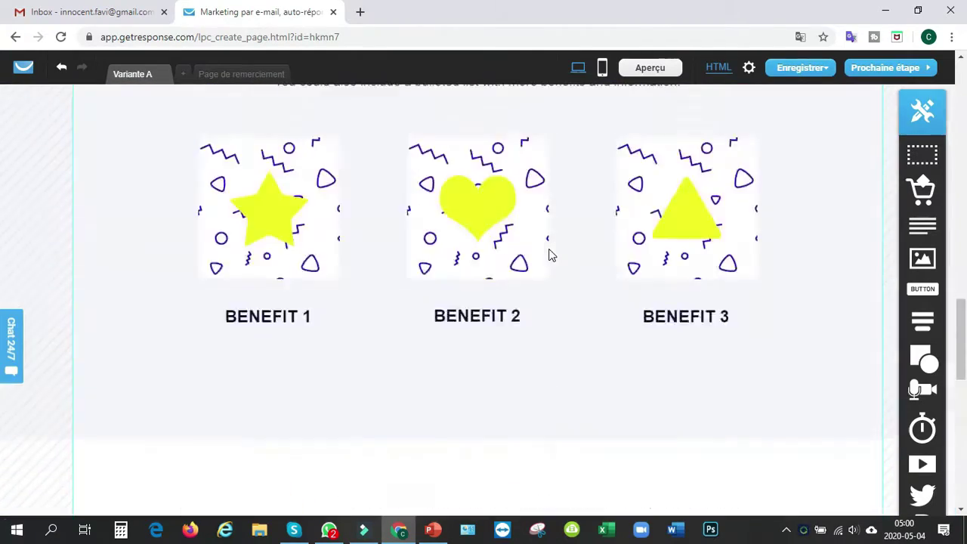
pyautogui.click(582, 340)
pyautogui.click(876, 237)
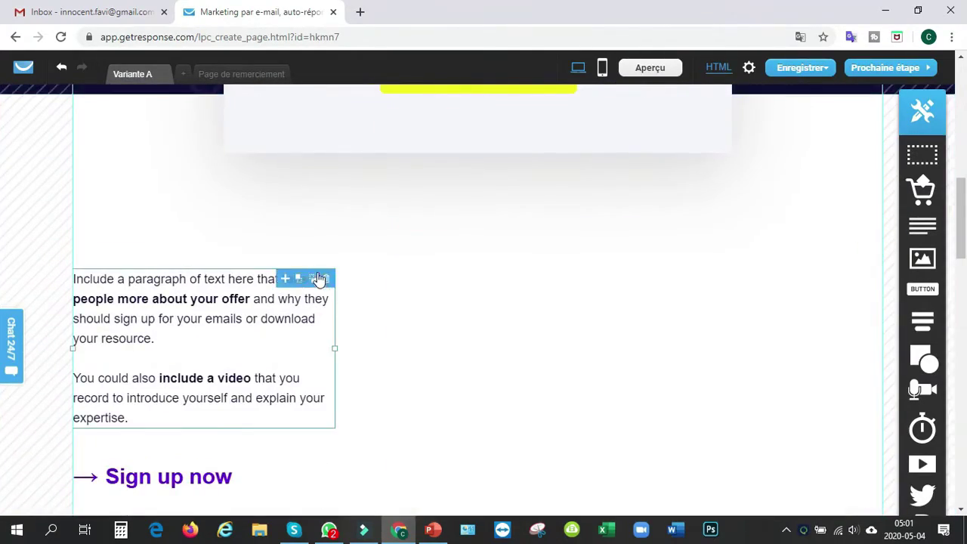
pyautogui.click(314, 294)
pyautogui.click(244, 304)
pyautogui.scroll(3, 414, 340)
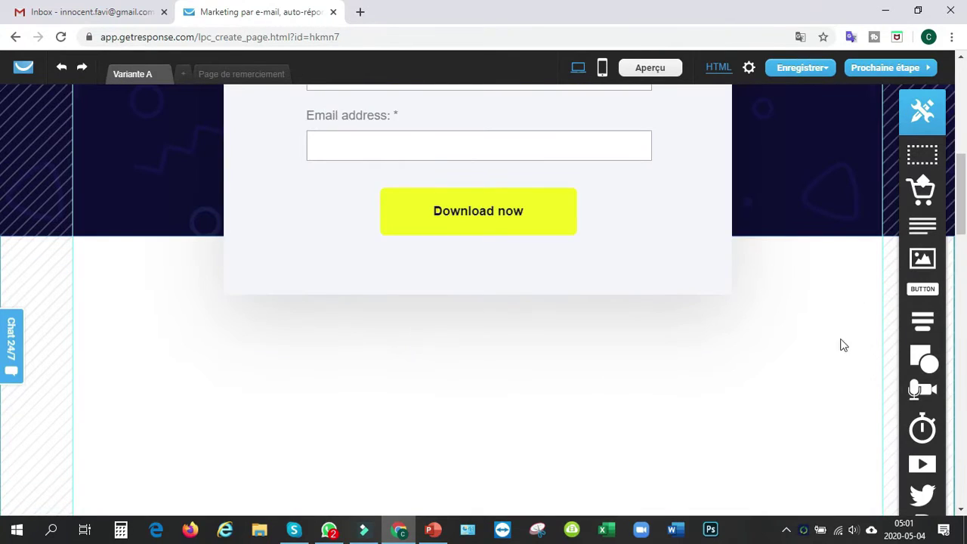
# Try to delete the emptied section directly below the signup form
pyautogui.click(874, 247)
pyautogui.moveTo(62, 71)
pyautogui.click(42, 269)
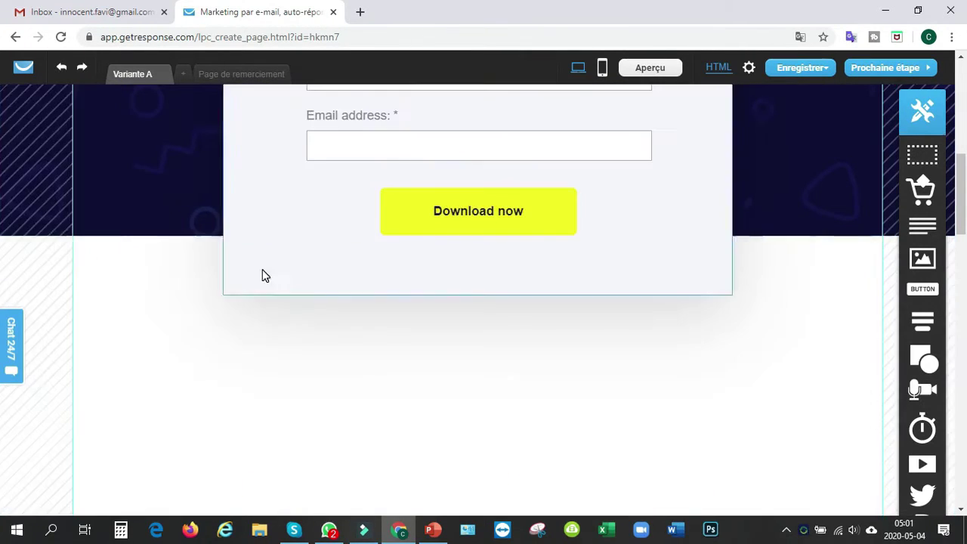
# Shrink the empty section above the testimonials so that it ends at the lower edge of the signup form
pyautogui.scroll(-6, 743, 270)
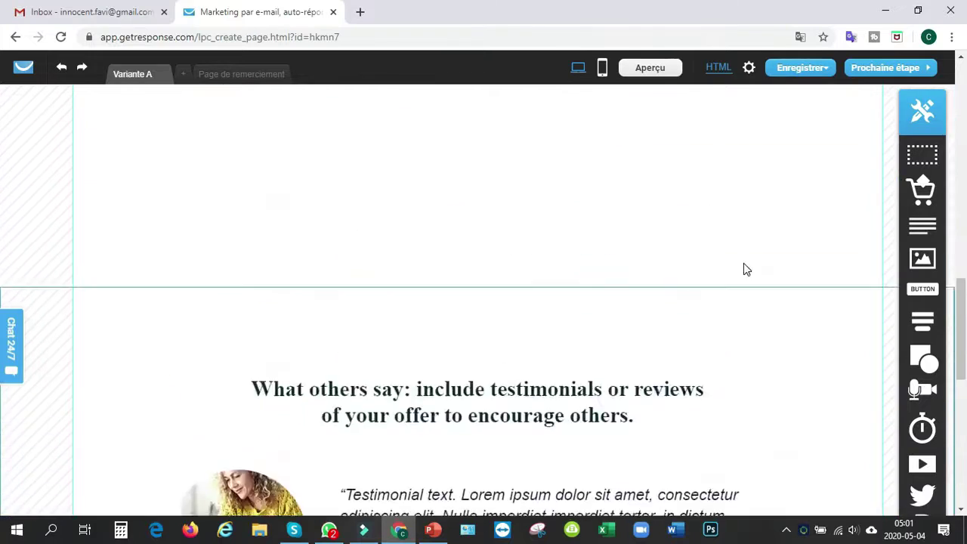
pyautogui.scroll(-3, 746, 270)
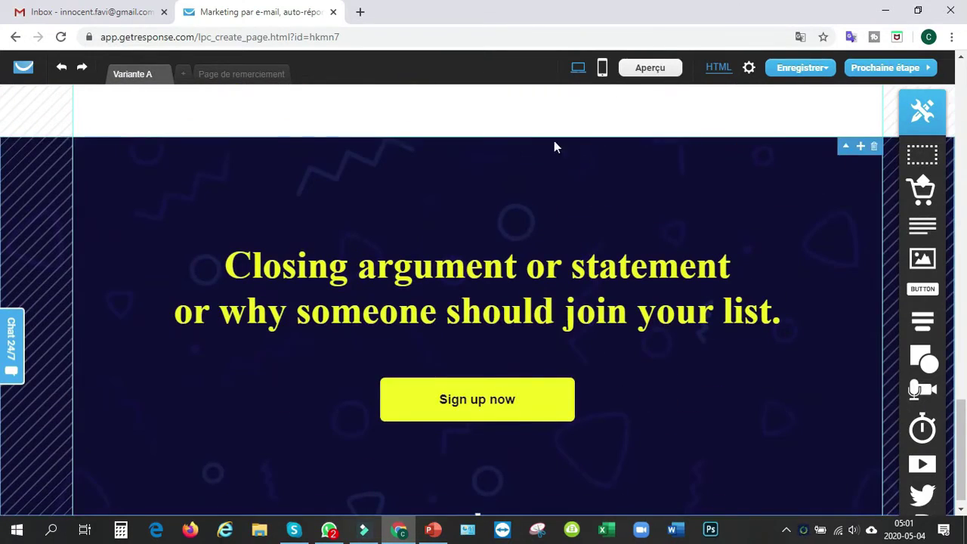
pyautogui.scroll(-1, 477, 86)
pyautogui.scroll(5, 484, 190)
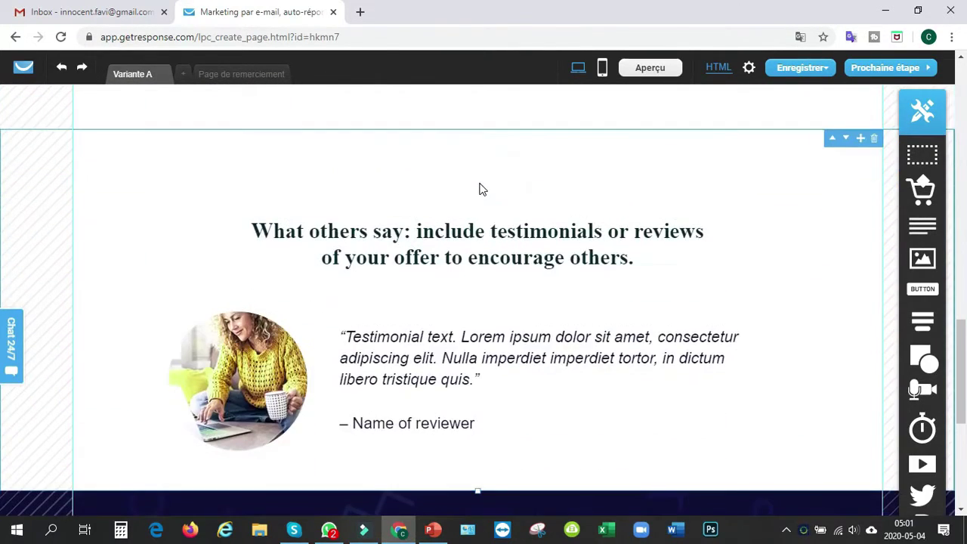
pyautogui.scroll(3, 475, 177)
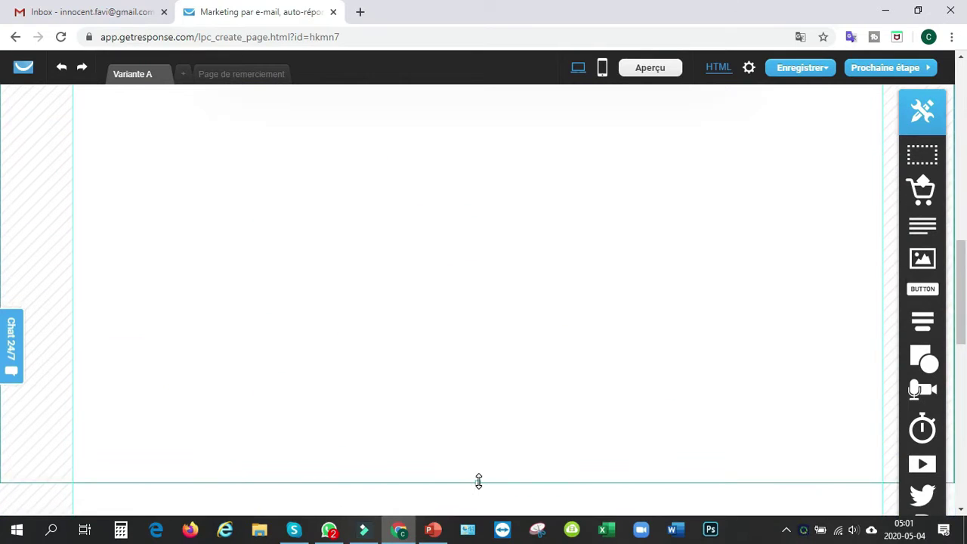
pyautogui.moveTo(477, 399); pyautogui.dragTo(480, 314)
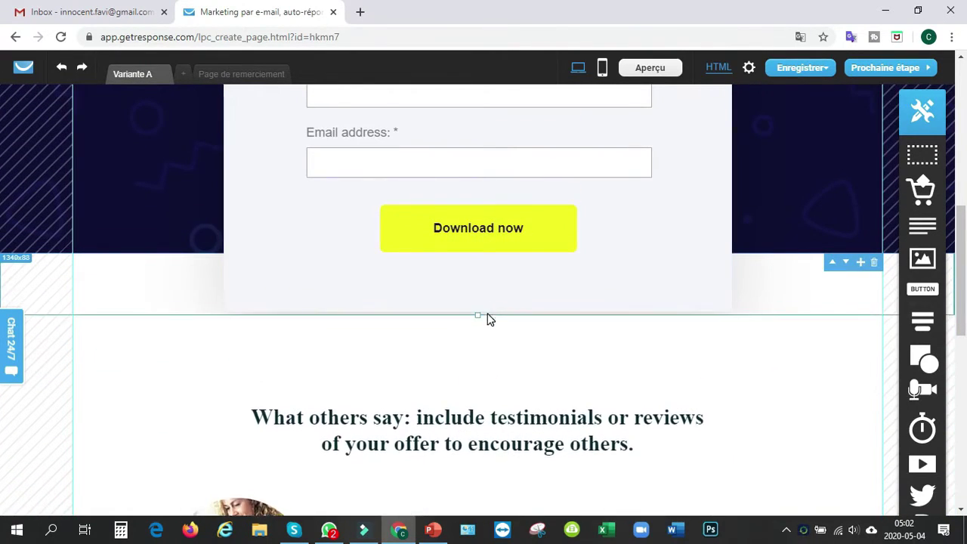
pyautogui.scroll(-1, 468, 333)
pyautogui.moveTo(475, 242); pyautogui.dragTo(477, 242)
# Replace the "What others say" testimonials heading with the page owner's full name
pyautogui.scroll(-7, 201, 357)
pyautogui.scroll(9, 203, 352)
pyautogui.scroll(-5, 204, 350)
pyautogui.scroll(1, 203, 350)
pyautogui.doubleClick(385, 257)
pyautogui.press('Right')
pyautogui.hotkey('ctrl', 'a')
pyautogui.press('BackSpace')
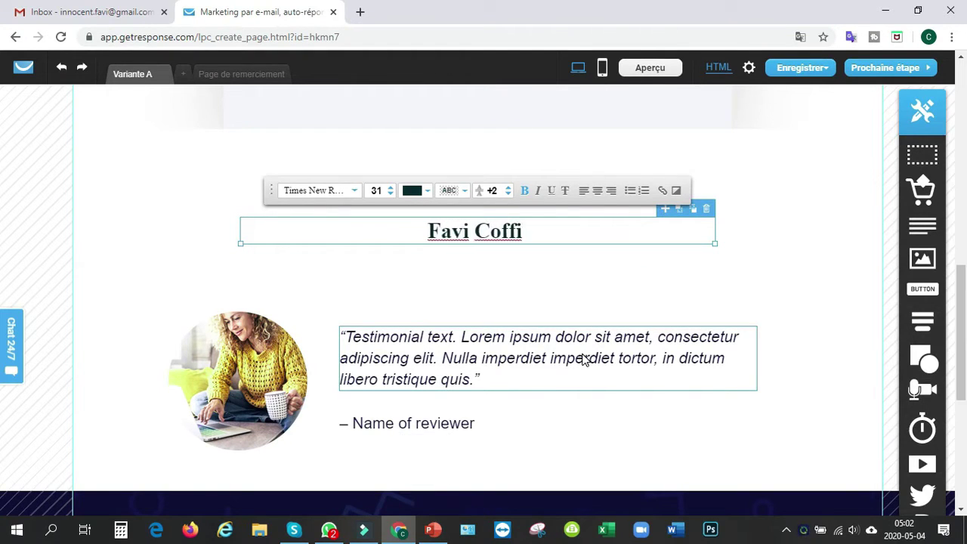
# Move the name heading and the testimonial block higher, closer to the signup form
pyautogui.moveTo(475, 233); pyautogui.dragTo(477, 160)
pyautogui.click(250, 370)
pyautogui.click(453, 313)
pyautogui.moveTo(453, 313); pyautogui.dragTo(492, 224)
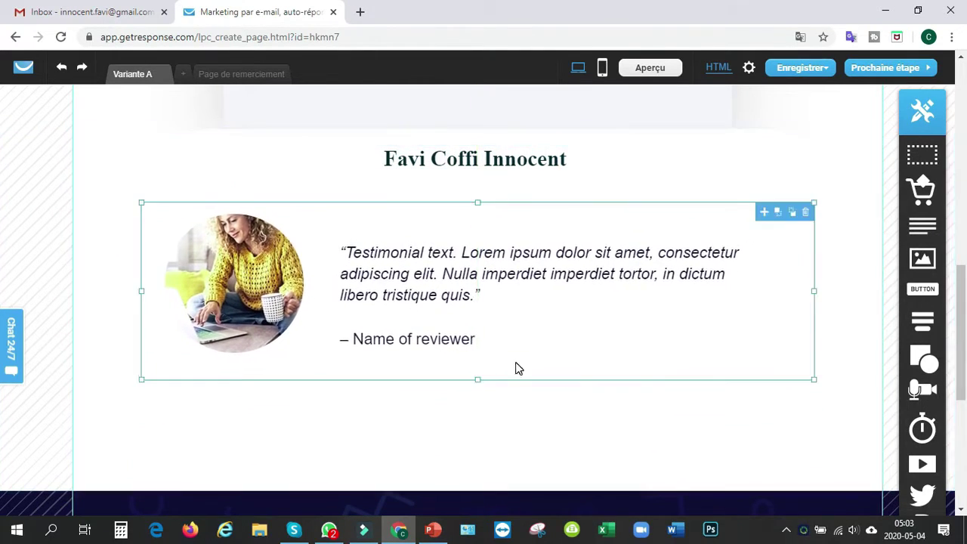
# Replace the round testimonial photo with the IMG_2551 image from Mes fichiers
pyautogui.click(241, 347)
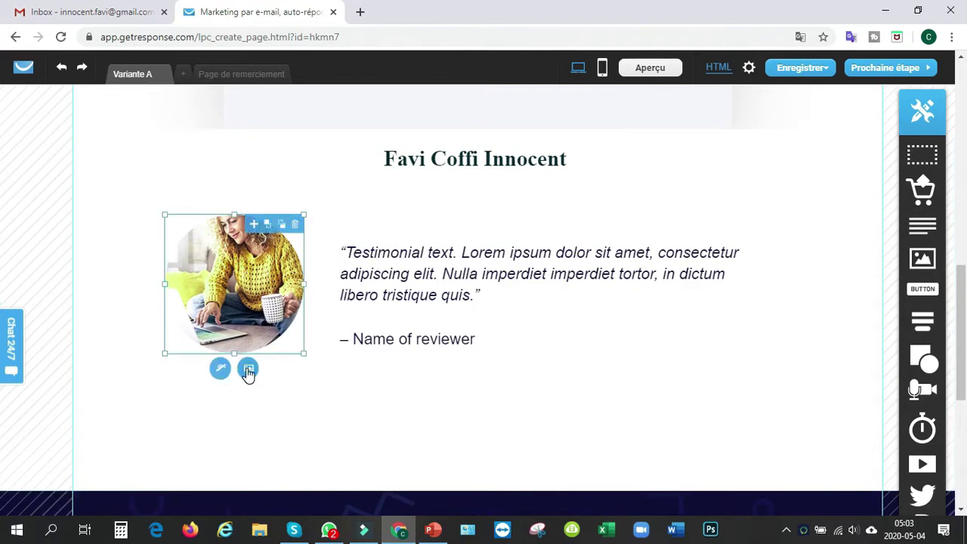
pyautogui.click(249, 368)
pyautogui.scroll(-4, 369, 329)
pyautogui.scroll(2, 371, 328)
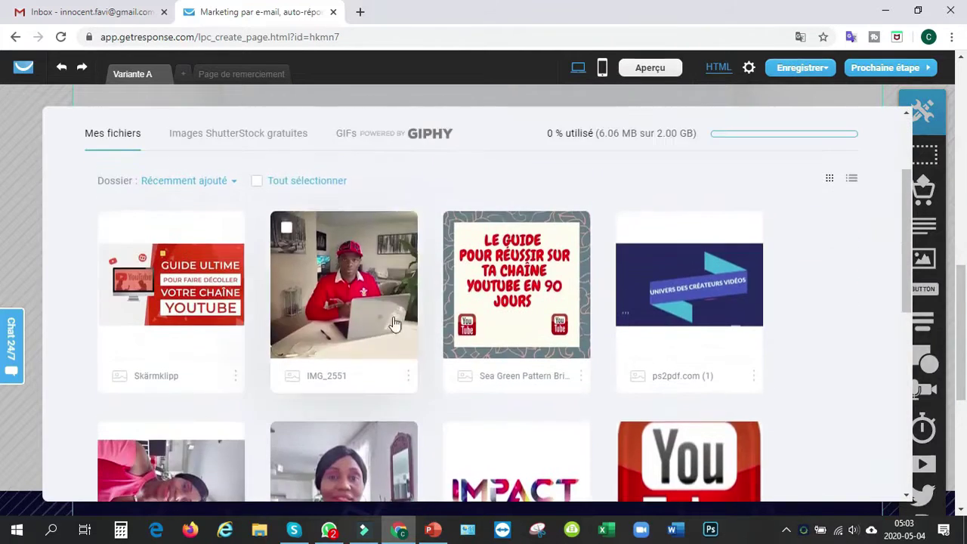
pyautogui.click(339, 291)
pyautogui.click(328, 376)
# Delete the reviewer name line and clear the placeholder testimonial text beside the photo
pyautogui.click(443, 341)
pyautogui.click(466, 320)
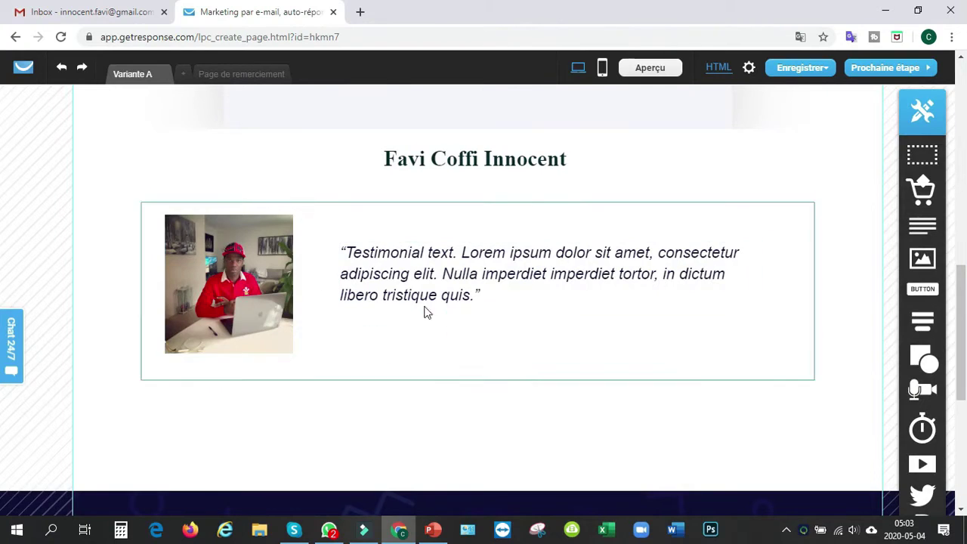
pyautogui.click(487, 296)
pyautogui.press('BackSpace')
pyautogui.press('BackSpace')
pyautogui.press('BackSpace')
pyautogui.press('BackSpace')
pyautogui.press('BackSpace')
pyautogui.press('BackSpace')
pyautogui.press('BackSpace')
pyautogui.press('BackSpace')
pyautogui.press('BackSpace')
pyautogui.press('BackSpace')
pyautogui.press('BackSpace')
pyautogui.press('BackSpace')
pyautogui.press('BackSpace')
pyautogui.press('BackSpace')
pyautogui.press('BackSpace')
pyautogui.press('BackSpace')
pyautogui.press('BackSpace')
pyautogui.press('BackSpace')
pyautogui.press('BackSpace')
pyautogui.press('BackSpace')
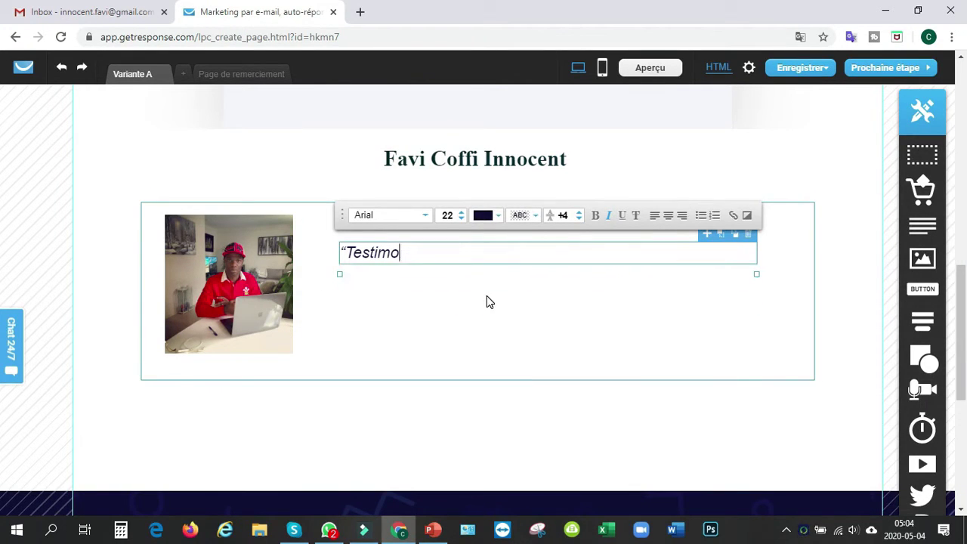
# Write the French presentation beside the photo, from "J'ai le plaisir de te prendre par la main" to "Merci de me faire confiance"
pyautogui.write("J'ai le plaisir de te prendre par la main pour faire de toi la meilleure version de ta toi sur Les réseaux sociaux et en particulier YouTube.")
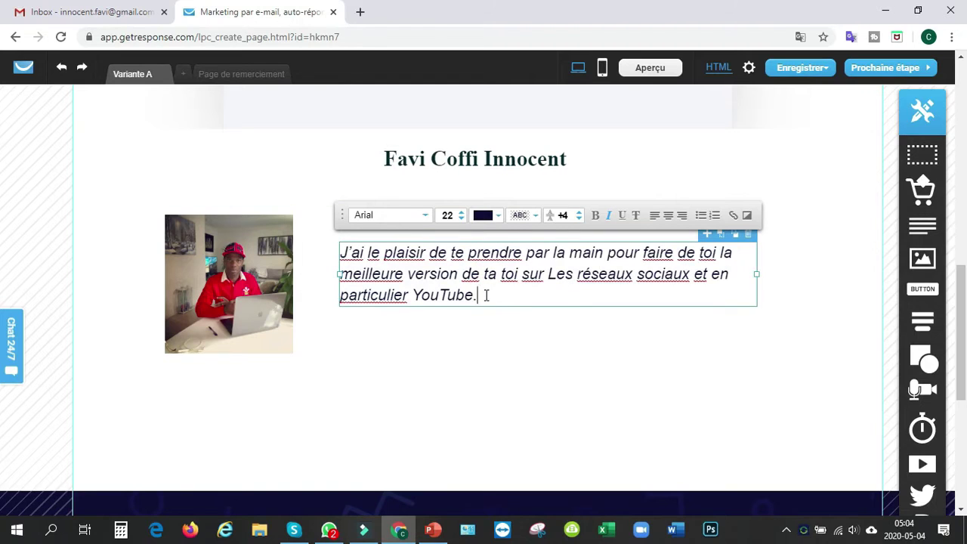
pyautogui.write('Depuis 2018 que j’ai commencé graduellement à gagner ma vie sur l’internet en multipliant plusieurs activités ( marketing de réseaux, affiliations, dropshipping, coaching, montage vidéos,')
pyautogui.press('Return')
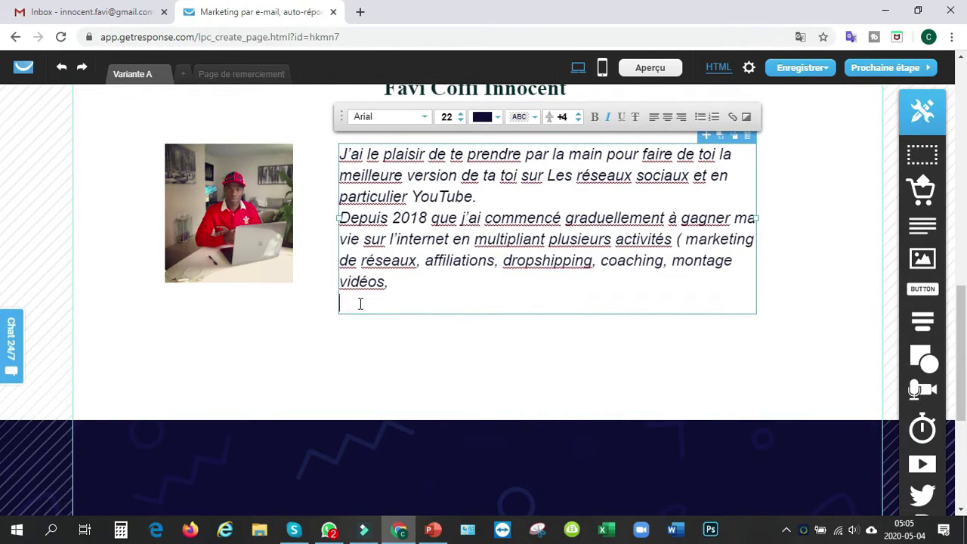
pyautogui.write('Je crois que ce guide pourra vraiment t’aider à réussir sur YouTube et en général sur les réseaux sociaux. Merci de me faire confiance')
# Enlarge the photo beside the presentation text
pyautogui.click(310, 320)
pyautogui.click(474, 240)
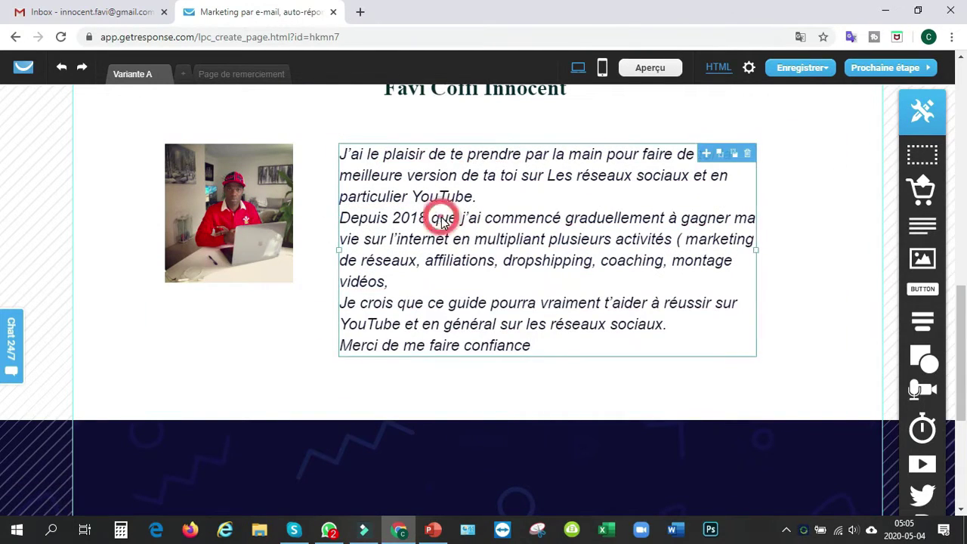
pyautogui.click(291, 268)
pyautogui.moveTo(302, 281); pyautogui.dragTo(323, 300)
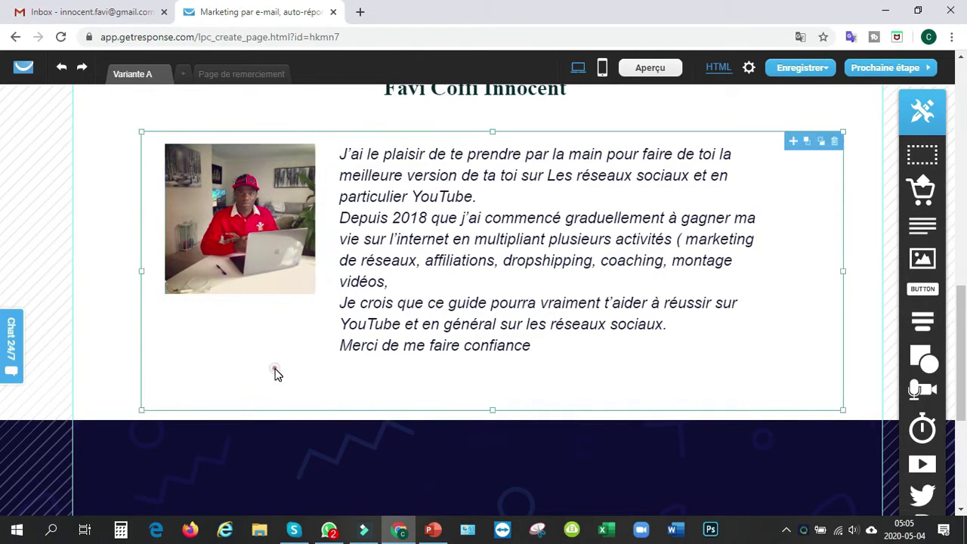
# Replace the signup form headline with "Inscris toi ici" and move it so the text is centred above the fields
pyautogui.scroll(4, 544, 303)
pyautogui.scroll(5, 543, 303)
pyautogui.scroll(-3, 544, 305)
pyautogui.scroll(2, 544, 305)
pyautogui.click(514, 324)
pyautogui.click(514, 323)
pyautogui.hotkey('shift', 'Home')
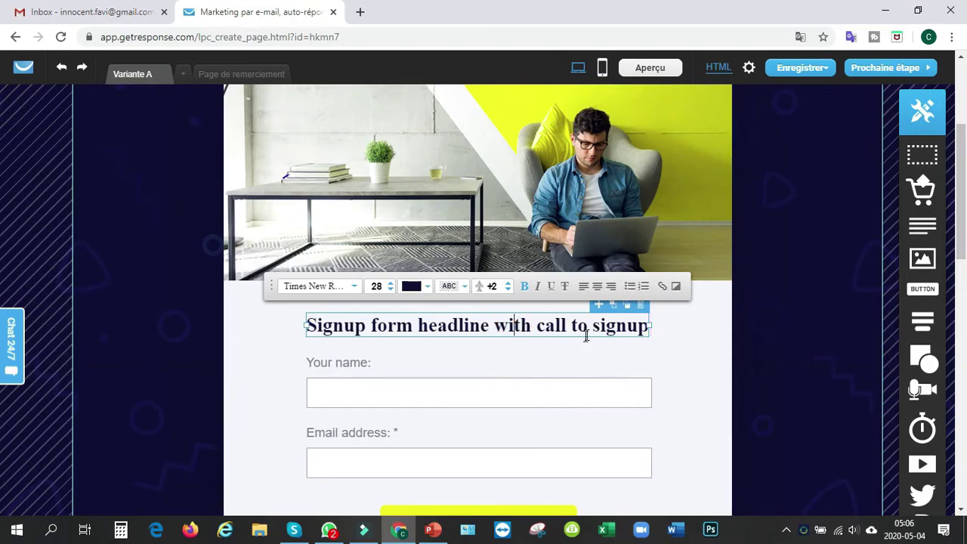
pyautogui.press('BackSpace')
pyautogui.hotkey('shift', 'Home')
pyautogui.press('BackSpace')
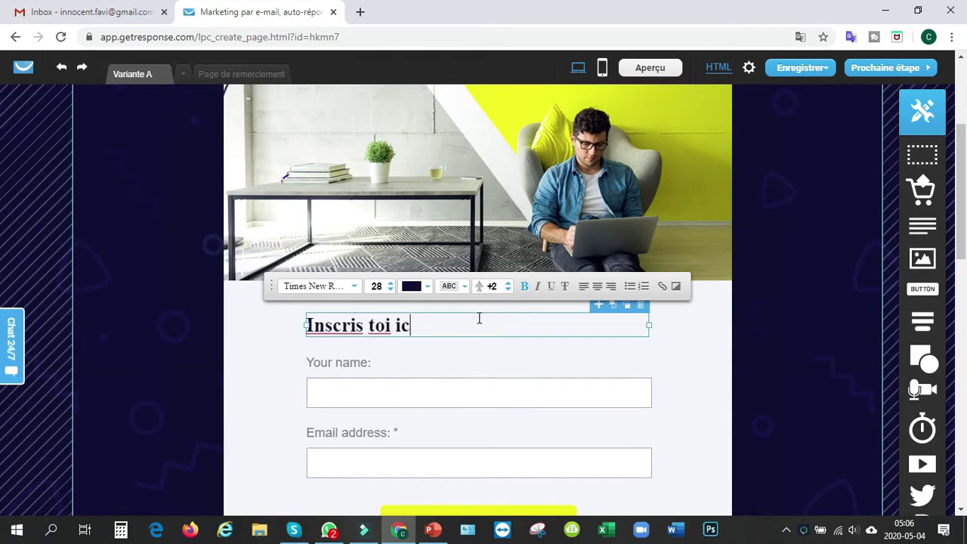
pyautogui.write('Inscris toi ici')
pyautogui.moveTo(363, 323); pyautogui.dragTo(479, 324)
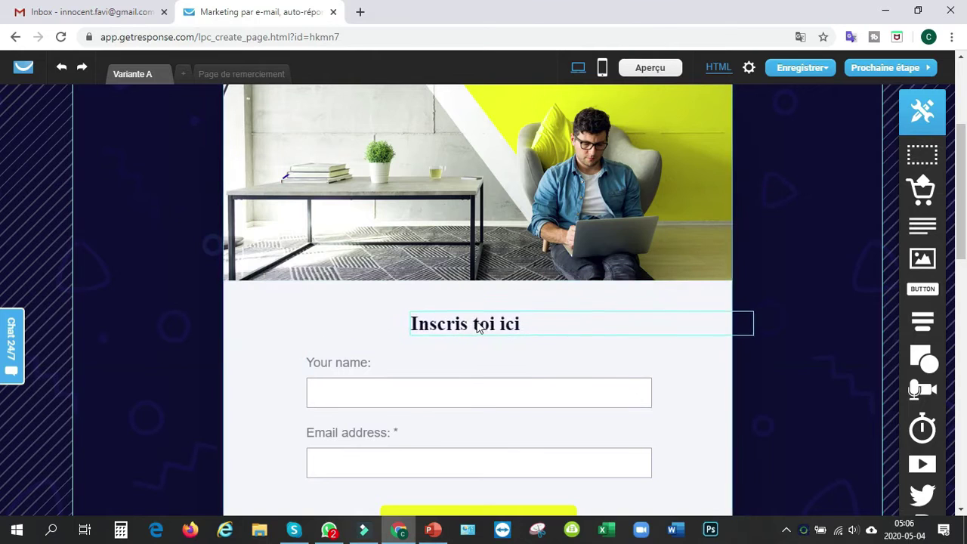
pyautogui.click(313, 328)
# Set the form button's font size to 35 and replace its label with "TÉLÉCHARGER"
pyautogui.scroll(-5, 346, 328)
pyautogui.scroll(2, 345, 328)
pyautogui.doubleClick(460, 318)
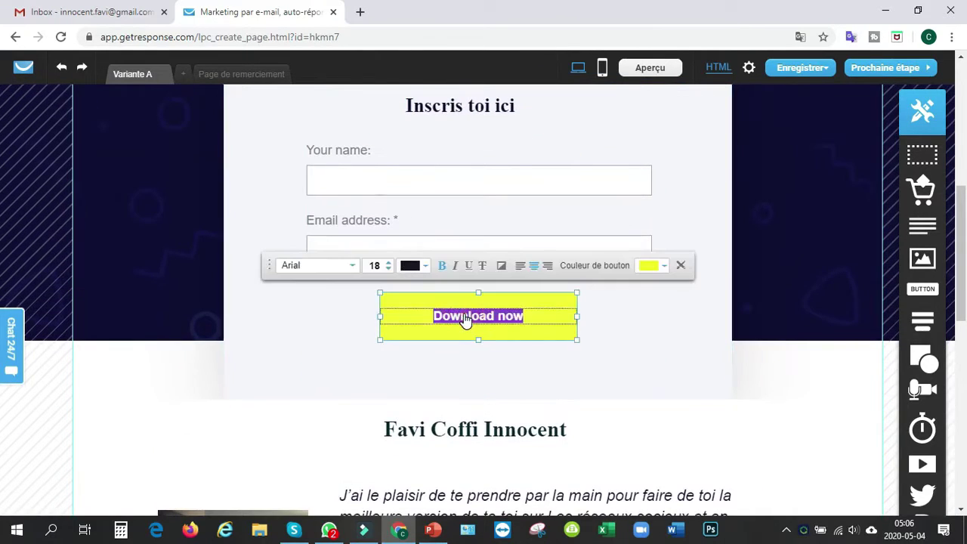
pyautogui.click(388, 263)
pyautogui.click(388, 262)
pyautogui.click(389, 262)
pyautogui.click(389, 262)
pyautogui.click(389, 262)
pyautogui.click(388, 262)
pyautogui.press('BackSpace')
pyautogui.write('TÉLÉCHARGER')
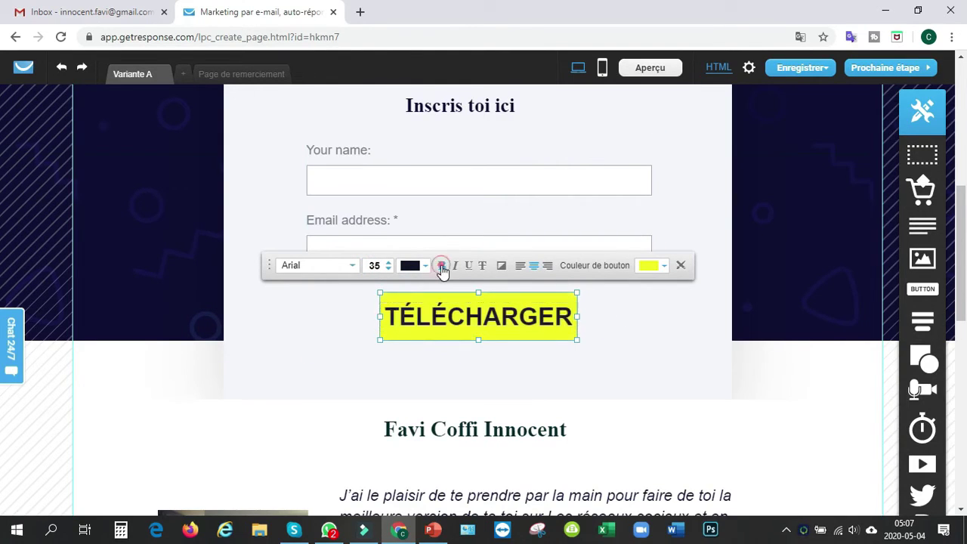
pyautogui.click(501, 267)
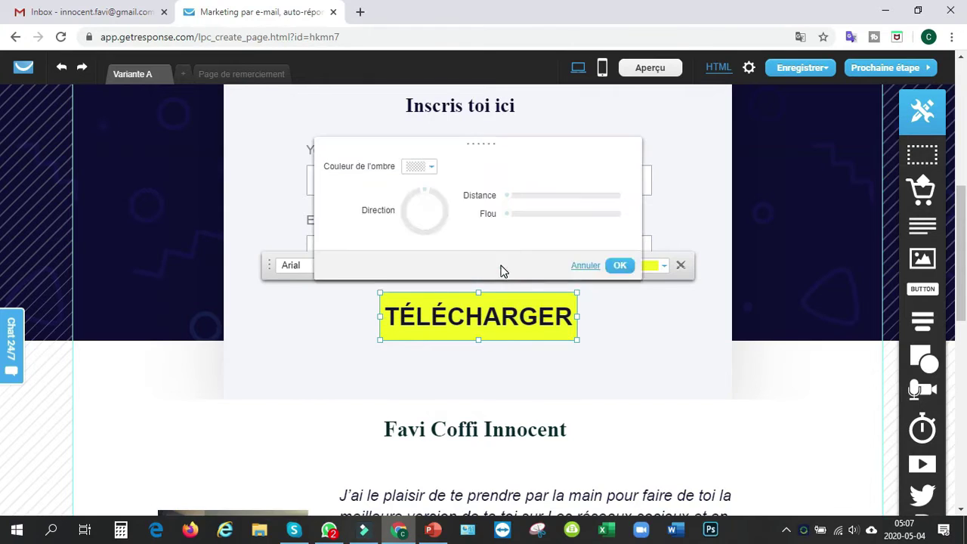
pyautogui.click(427, 166)
pyautogui.click(620, 266)
pyautogui.click(522, 307)
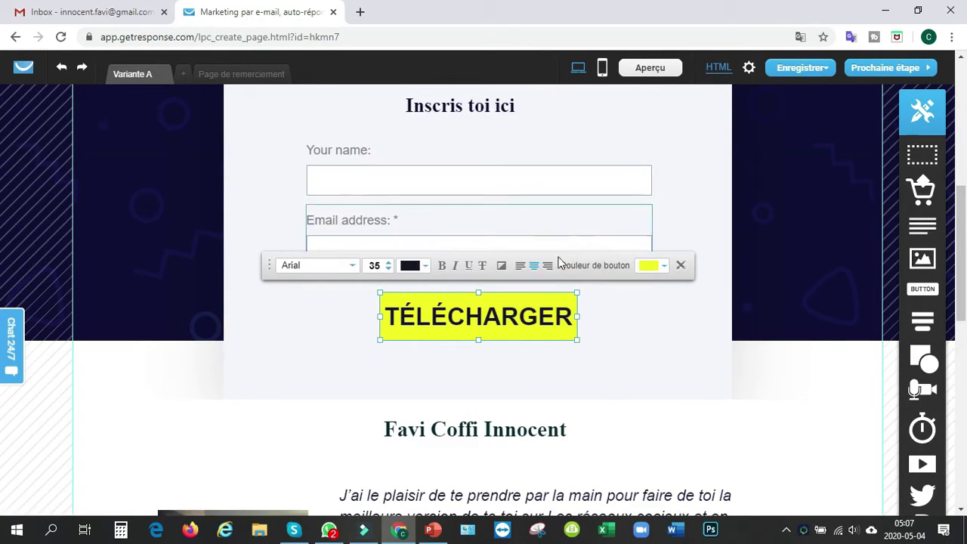
# Set the text colour of the "TÉLÉCHARGER" button to crimson red
pyautogui.click(425, 271)
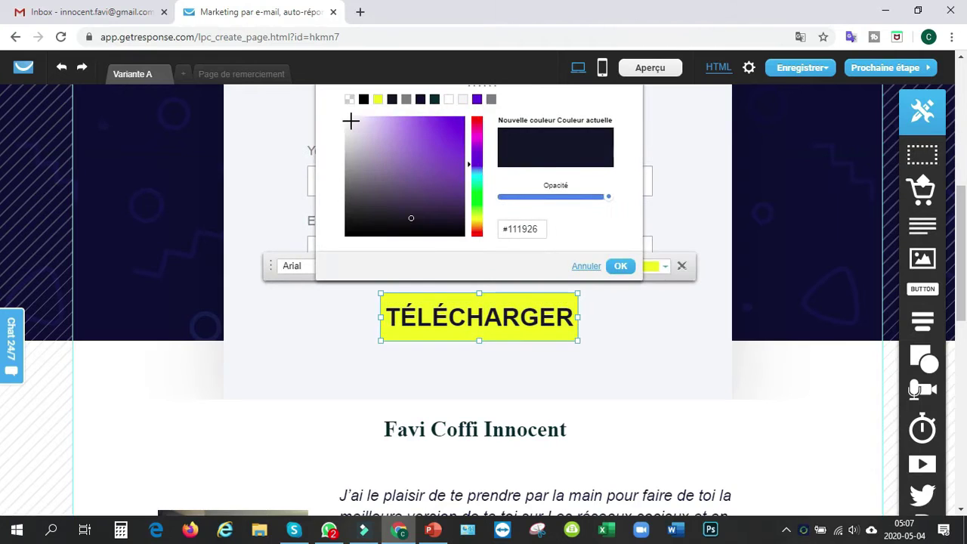
pyautogui.click(349, 121)
pyautogui.moveTo(350, 121); pyautogui.dragTo(446, 156)
pyautogui.click(476, 228)
pyautogui.moveTo(477, 227); pyautogui.dragTo(476, 123)
pyautogui.click(462, 123)
pyautogui.click(620, 267)
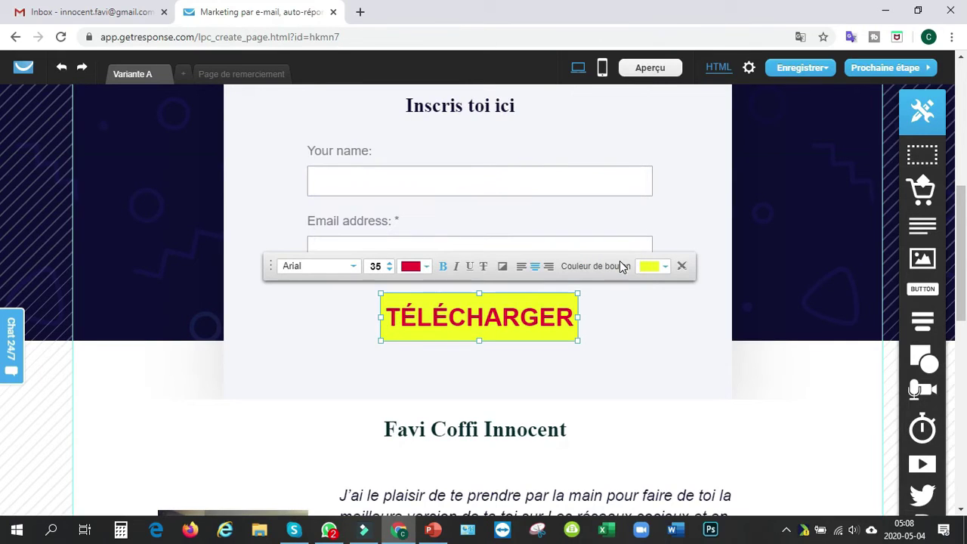
# Change the "TÉLÉCHARGER" button's background to solid bright red
pyautogui.click(648, 266)
pyautogui.click(207, 178)
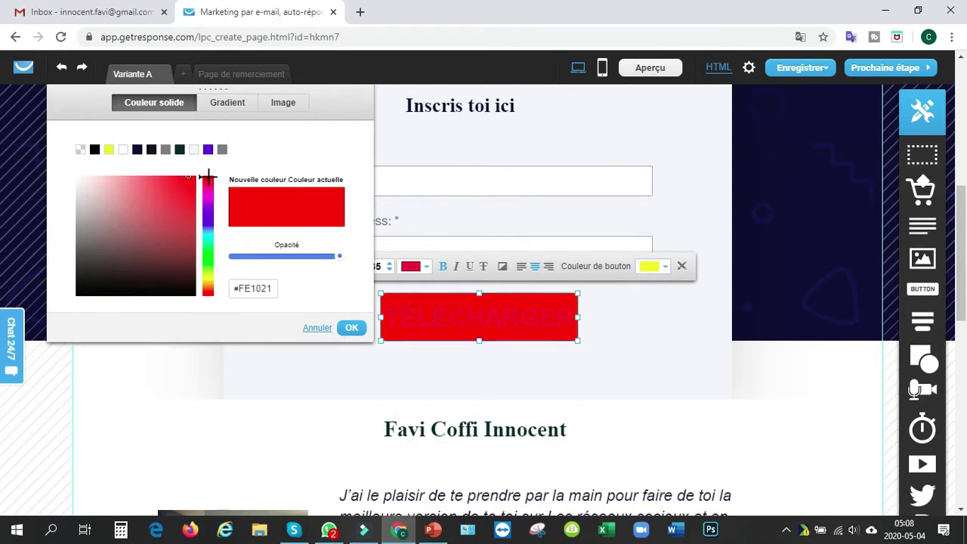
pyautogui.click(352, 327)
# Set the "TÉLÉCHARGER" button's text colour to white (#FFFFFF)
pyautogui.click(422, 272)
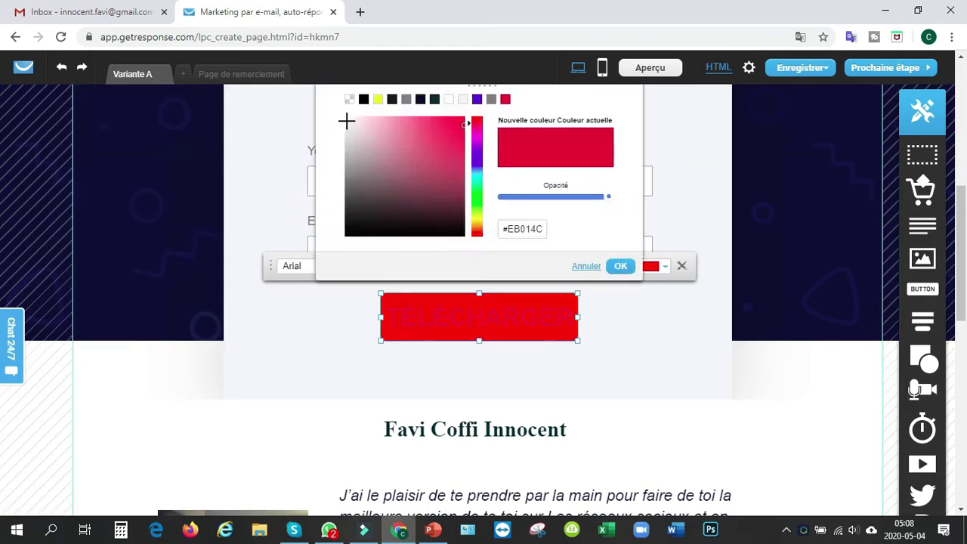
pyautogui.click(347, 121)
pyautogui.scroll(1, 447, 106)
pyautogui.click(448, 170)
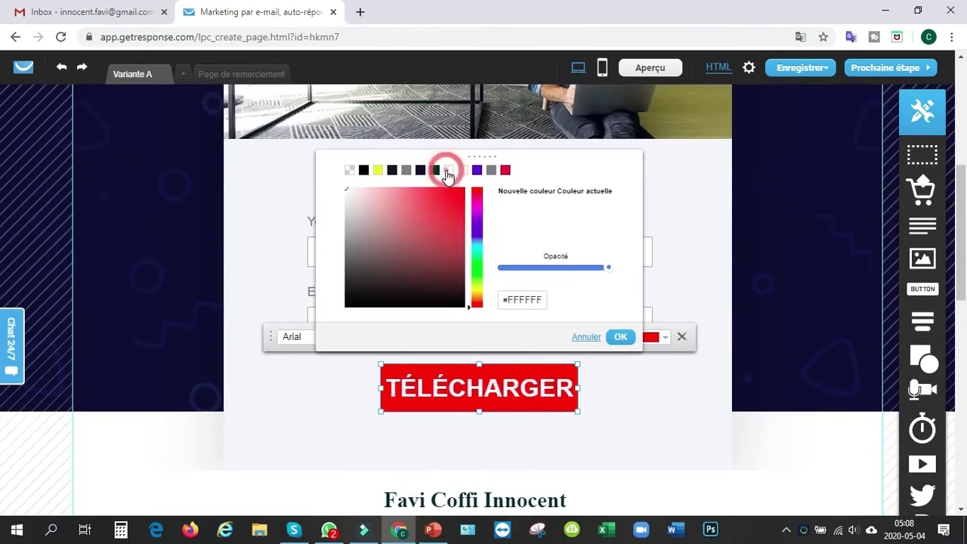
pyautogui.click(621, 337)
# Replace the "Your name:" field label in the signup form with "Nom/Prenom"
pyautogui.click(613, 315)
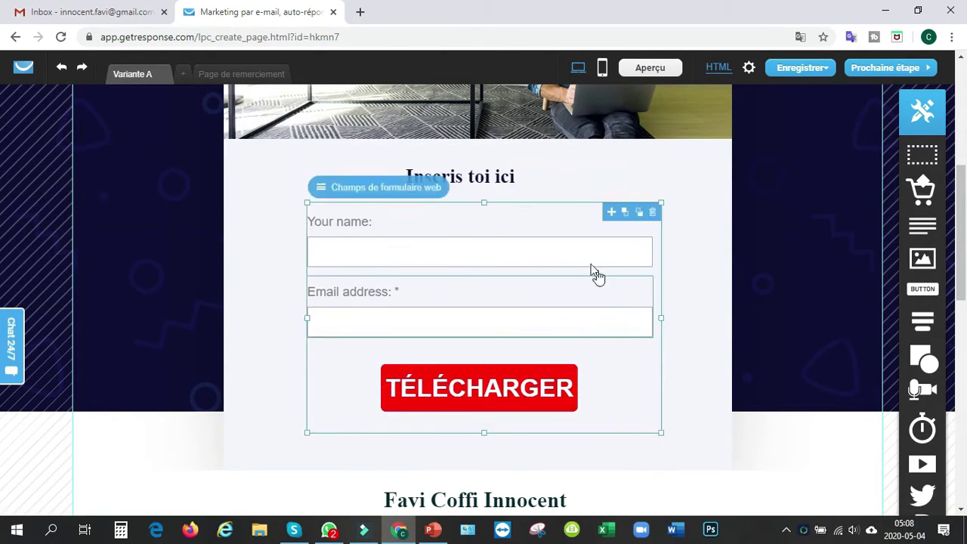
pyautogui.click(341, 222)
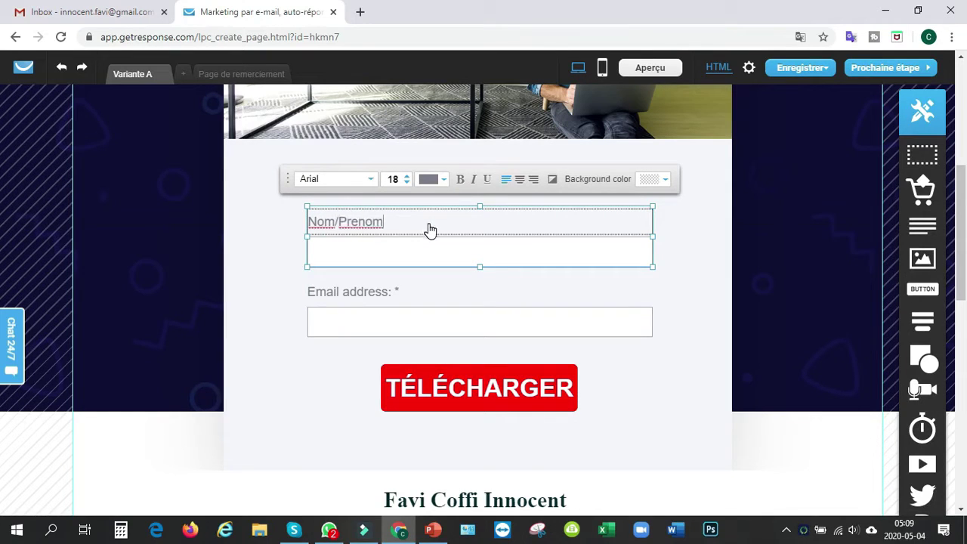
# Examine the signup form's e-mail label and the rest of the landing page down to the closing statement section
pyautogui.click(384, 301)
pyautogui.doubleClick(378, 298)
pyautogui.click(263, 294)
pyautogui.scroll(-5, 363, 309)
pyautogui.scroll(-5, 364, 306)
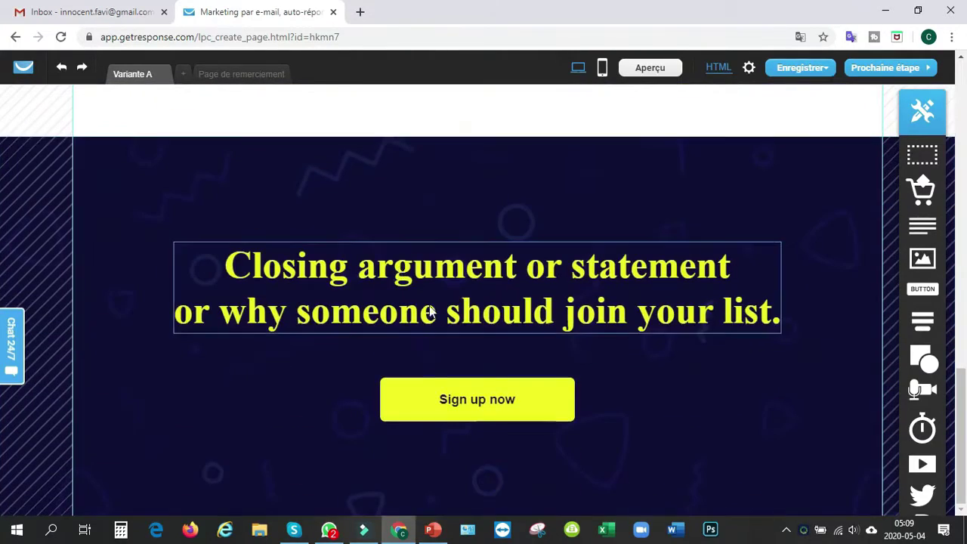
pyautogui.scroll(10, 279, 249)
pyautogui.scroll(-9, 279, 249)
# Switch to the thank-you page (Page de remerciement) and delete the logo above its heading
pyautogui.click(227, 75)
pyautogui.click(500, 138)
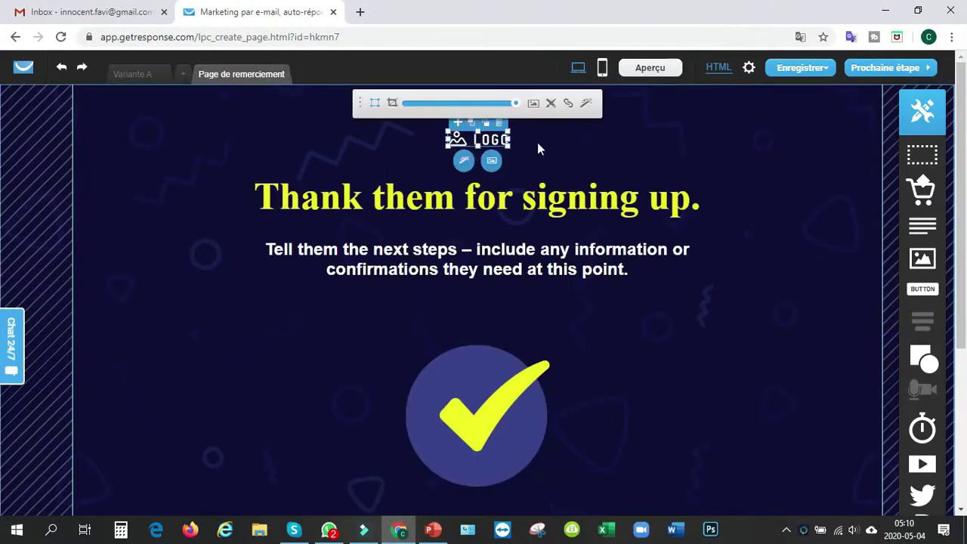
pyautogui.click(501, 122)
# Replace the thank-you page's heading "Thank them for signing up." with "MERCI POUR TA CONFIANCE"
pyautogui.doubleClick(491, 198)
pyautogui.click(700, 198)
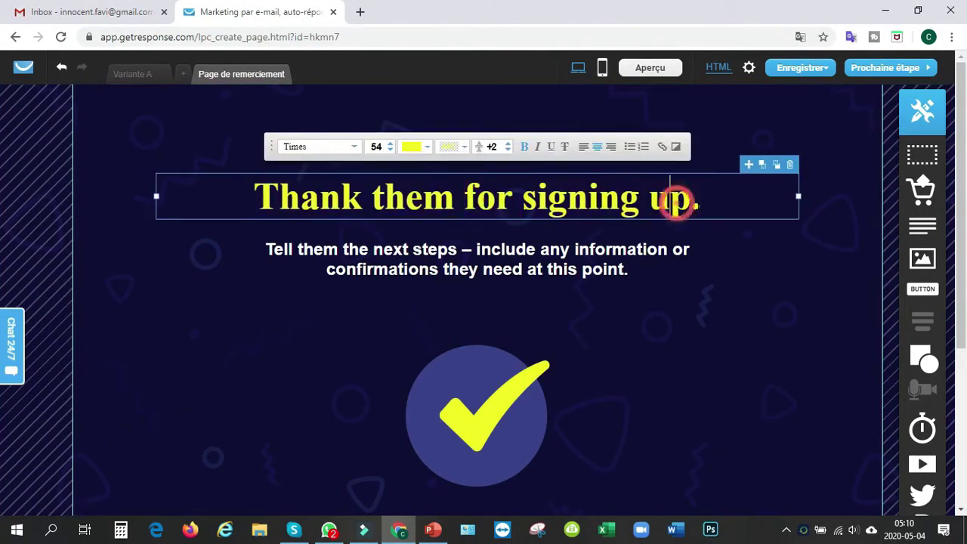
pyautogui.press('BackSpace')
pyautogui.press('BackSpace')
pyautogui.press('BackSpace')
pyautogui.press('BackSpace')
pyautogui.press('BackSpace')
pyautogui.press('BackSpace')
pyautogui.press('BackSpace')
pyautogui.press('BackSpace')
pyautogui.press('BackSpace')
pyautogui.press('BackSpace')
pyautogui.press('BackSpace')
pyautogui.press('BackSpace')
pyautogui.press('BackSpace')
pyautogui.press('BackSpace')
pyautogui.press('BackSpace')
pyautogui.press('BackSpace')
pyautogui.press('BackSpace')
pyautogui.press('BackSpace')
pyautogui.press('BackSpace')
pyautogui.press('BackSpace')
pyautogui.write('MERCI ')
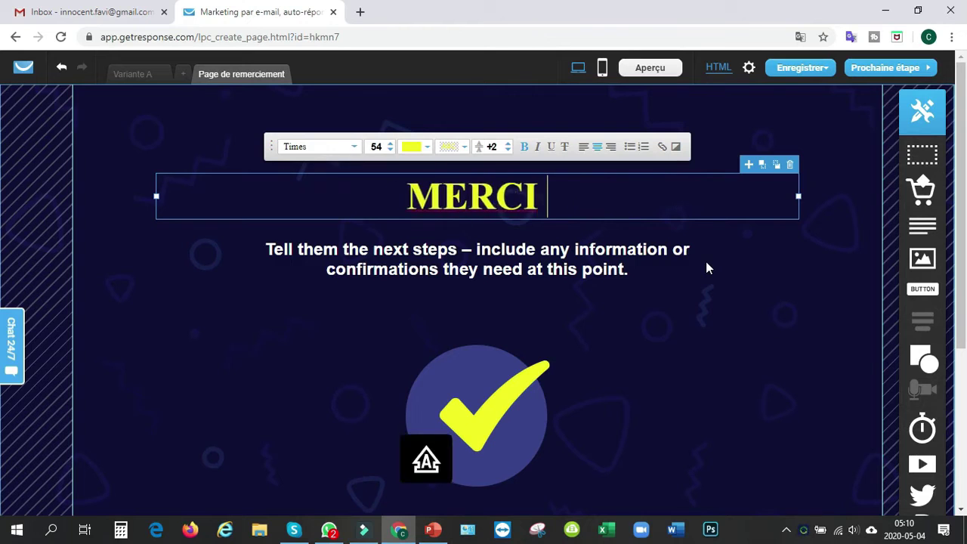
pyautogui.write('POUR TA CONFIANCE')
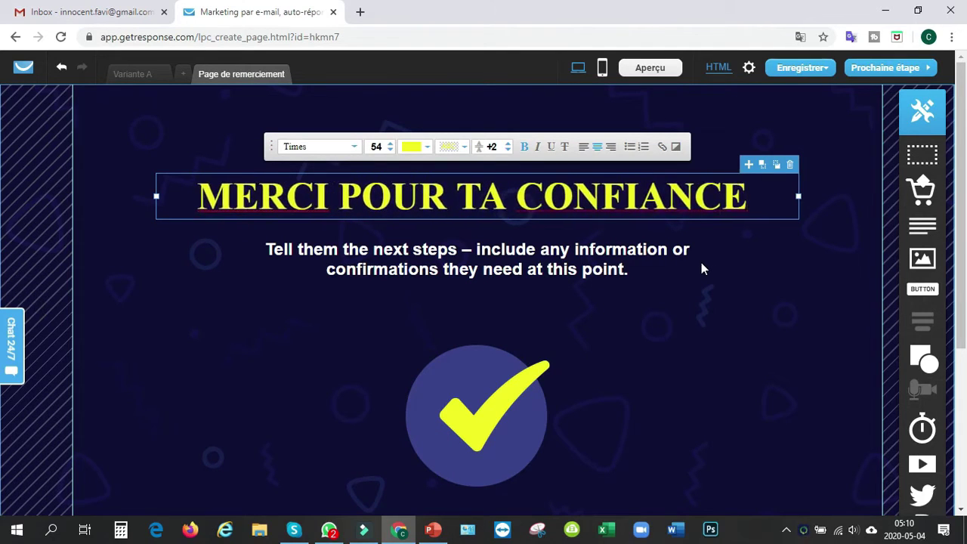
pyautogui.click(603, 266)
pyautogui.click(632, 329)
pyautogui.scroll(-3, 616, 355)
pyautogui.scroll(3, 629, 313)
# Generate the mobile version of Variante A and check it along with the thank-you page
pyautogui.click(137, 74)
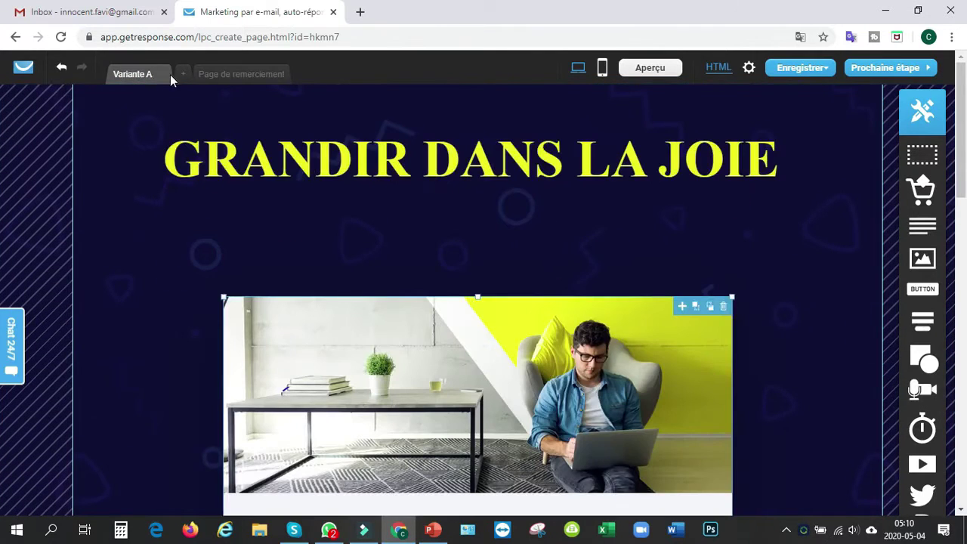
pyautogui.click(603, 67)
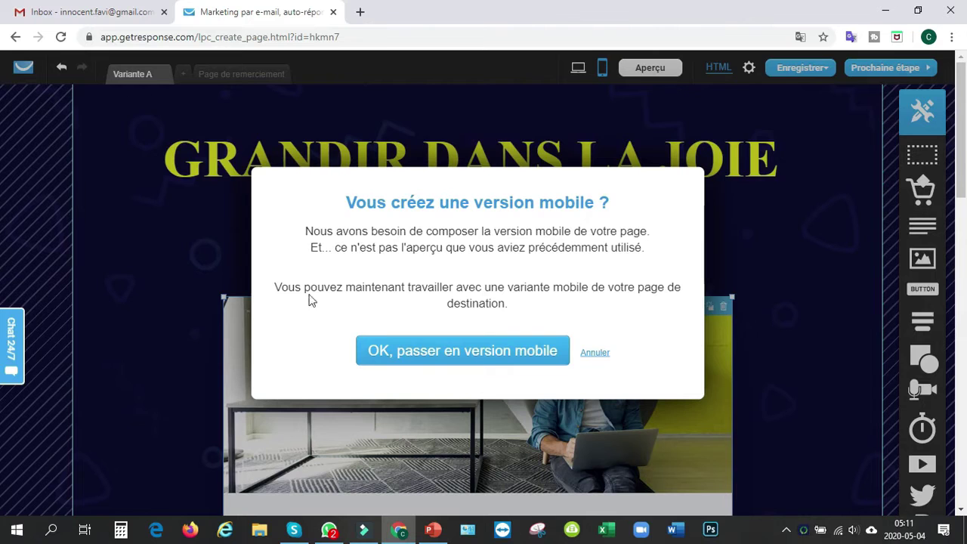
pyautogui.click(458, 355)
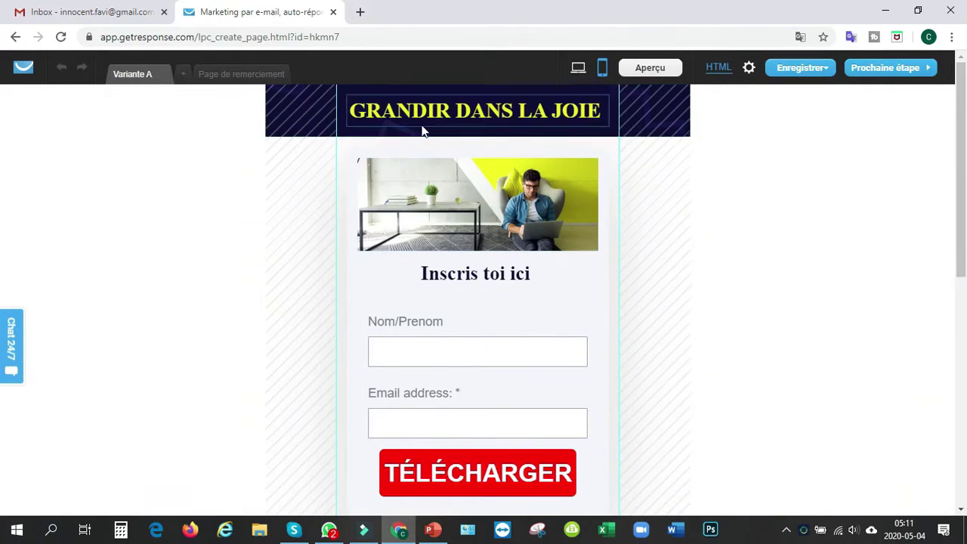
pyautogui.scroll(-6, 479, 227)
pyautogui.scroll(6, 475, 250)
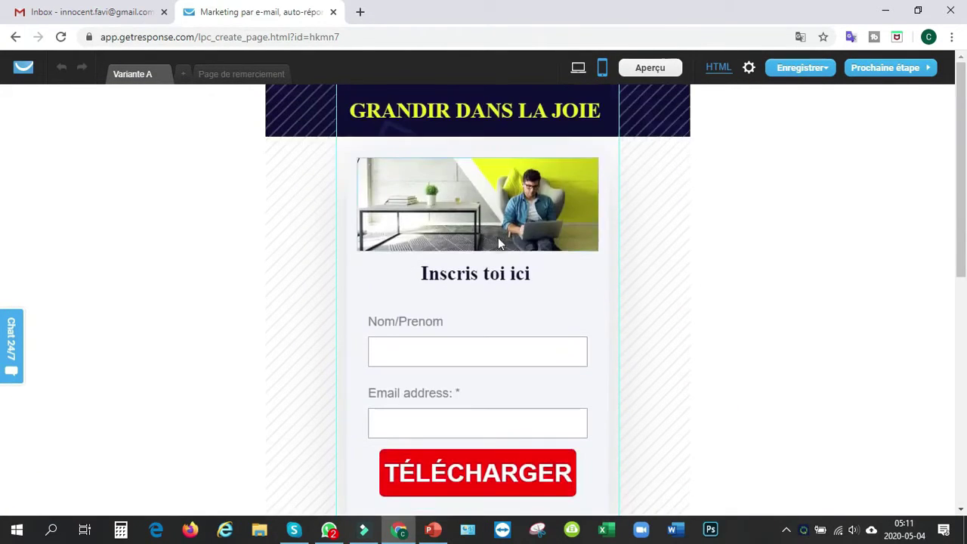
pyautogui.click(241, 73)
pyautogui.scroll(-3, 437, 306)
pyautogui.scroll(3, 436, 306)
# Return to the desktop view of Variante A and save the landing page
pyautogui.click(137, 76)
pyautogui.click(580, 69)
pyautogui.moveTo(790, 71)
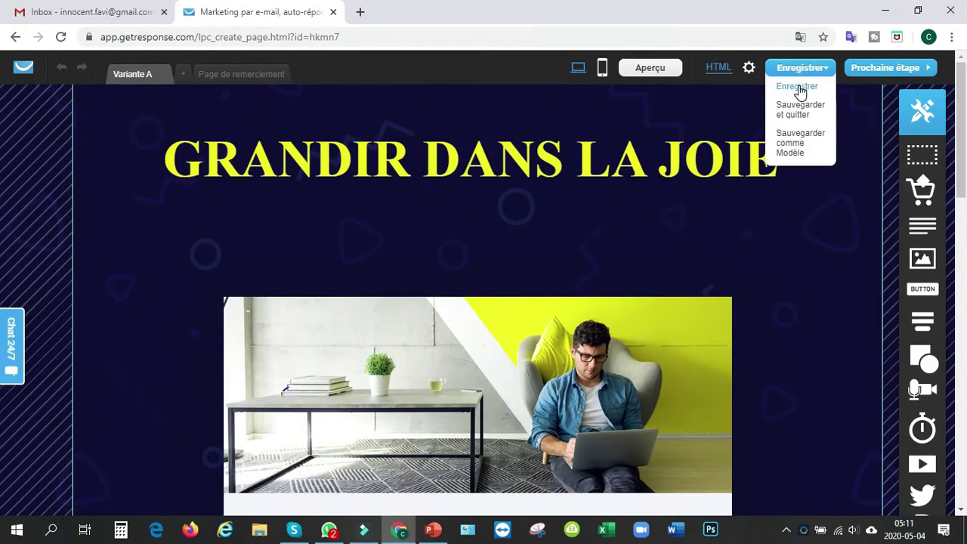
pyautogui.click(792, 91)
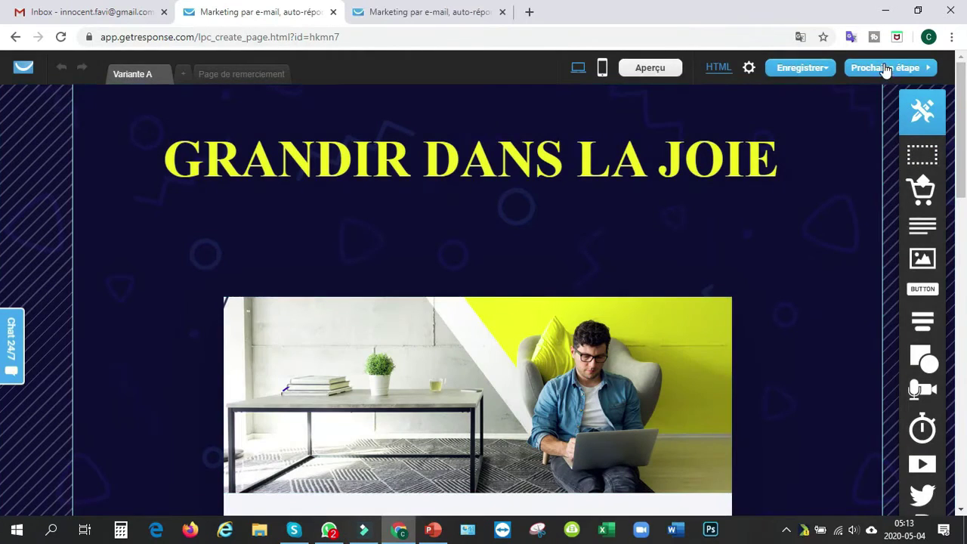
# Generate the thank-you page's mobile version, save the page and continue to the landing page settings
pyautogui.click(886, 69)
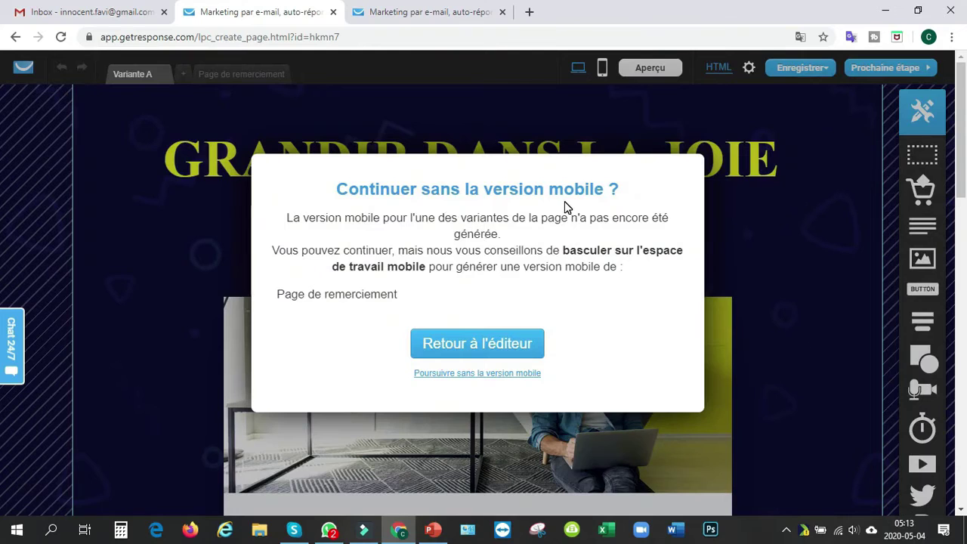
pyautogui.click(472, 349)
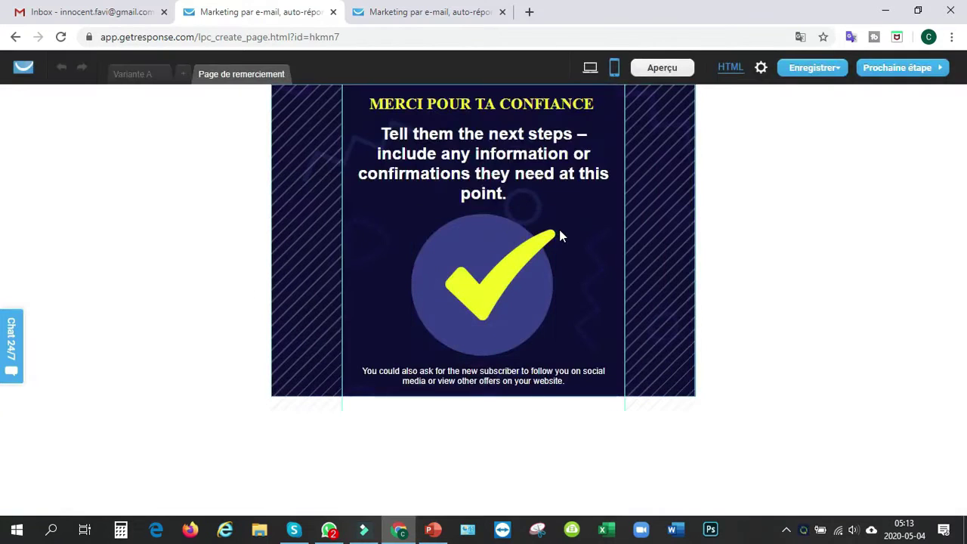
pyautogui.click(893, 69)
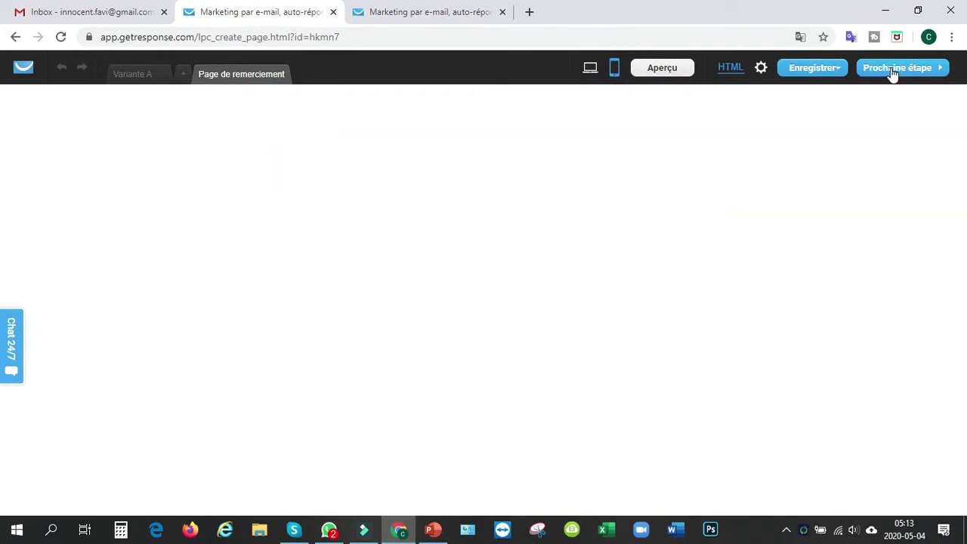
pyautogui.moveTo(813, 69)
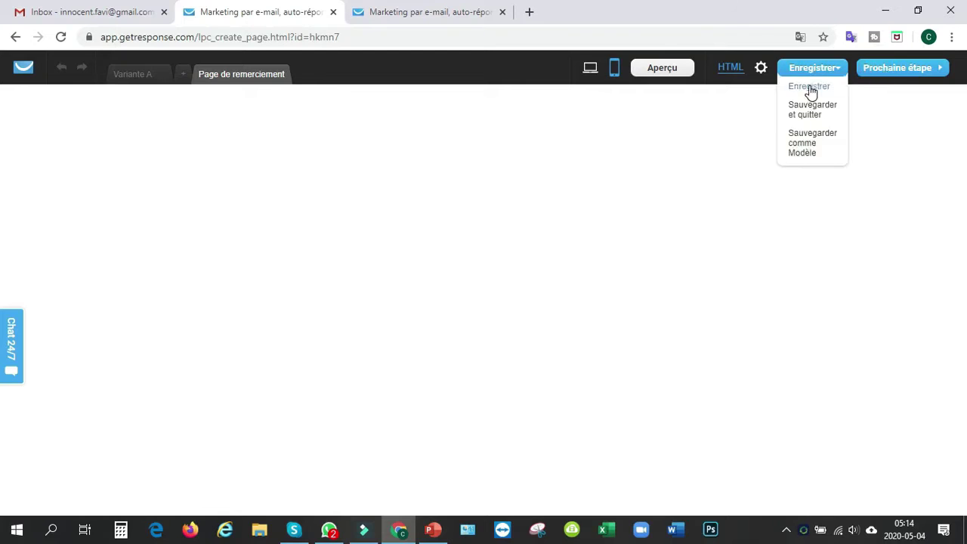
pyautogui.click(812, 89)
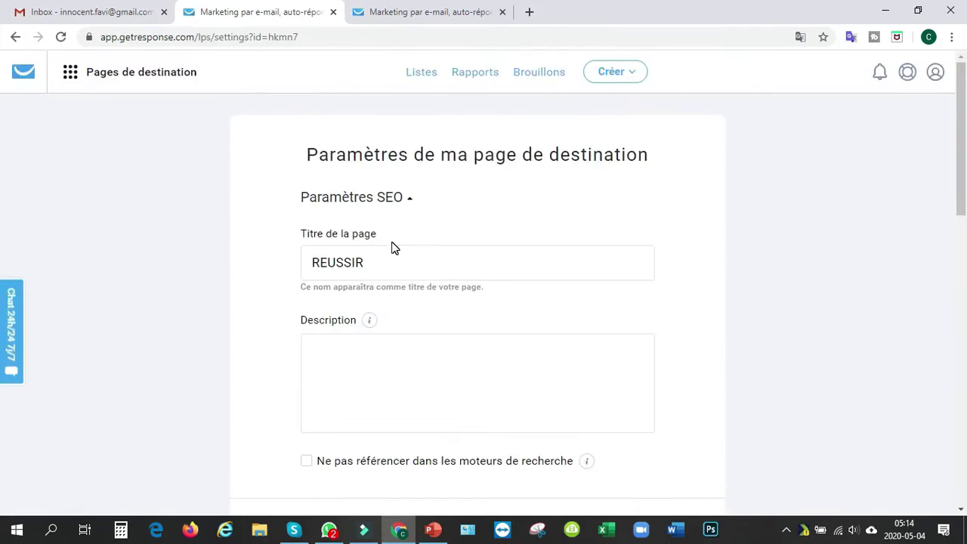
pyautogui.scroll(-9, 391, 249)
pyautogui.scroll(2, 391, 249)
pyautogui.scroll(2, 391, 247)
pyautogui.scroll(-3, 390, 246)
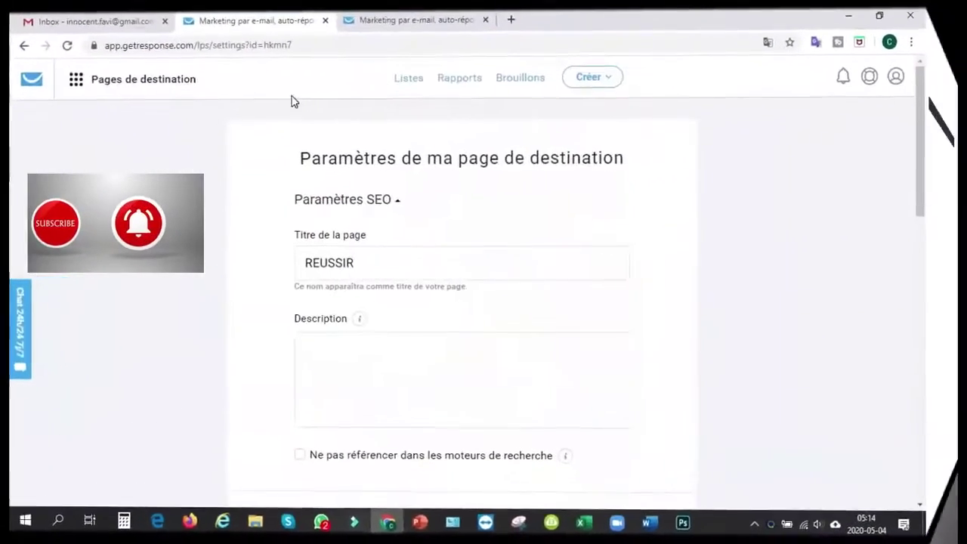
# Go to the autoresponders section in the other GetResponse browser tab and start a new standard autoresponder
pyautogui.click(391, 15)
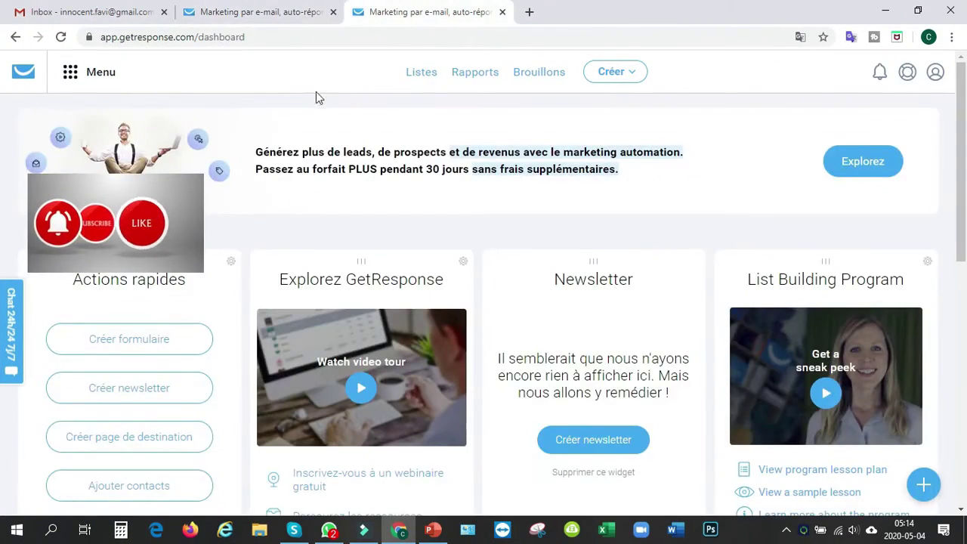
pyautogui.click(70, 73)
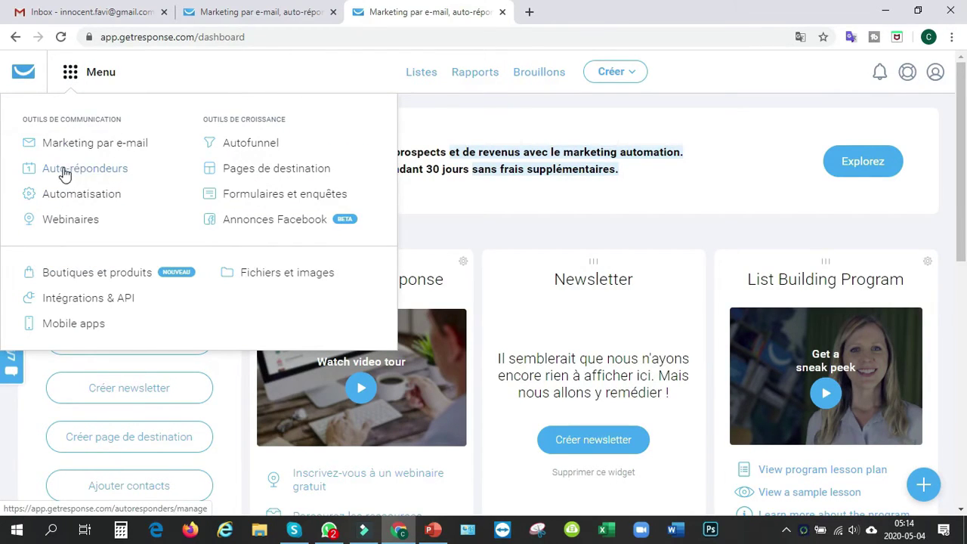
pyautogui.click(76, 172)
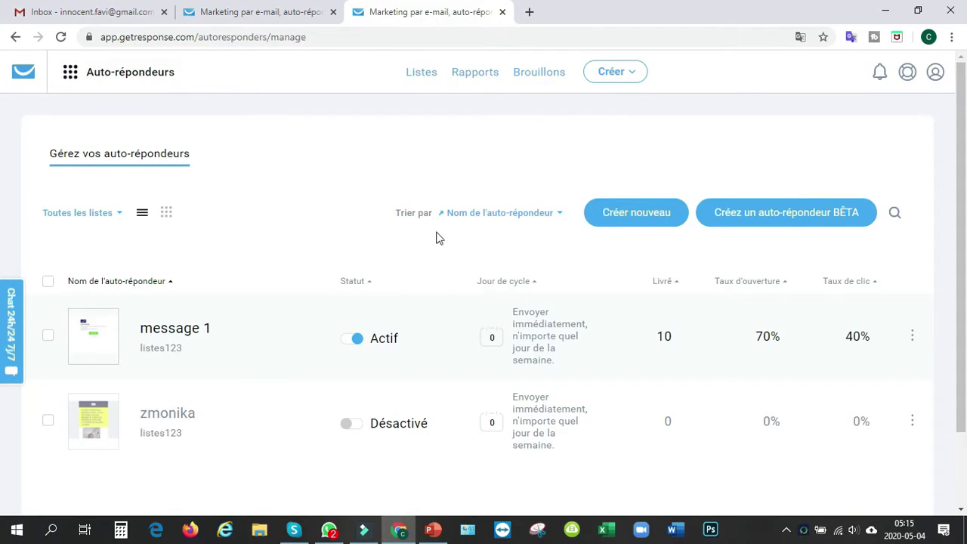
pyautogui.click(638, 214)
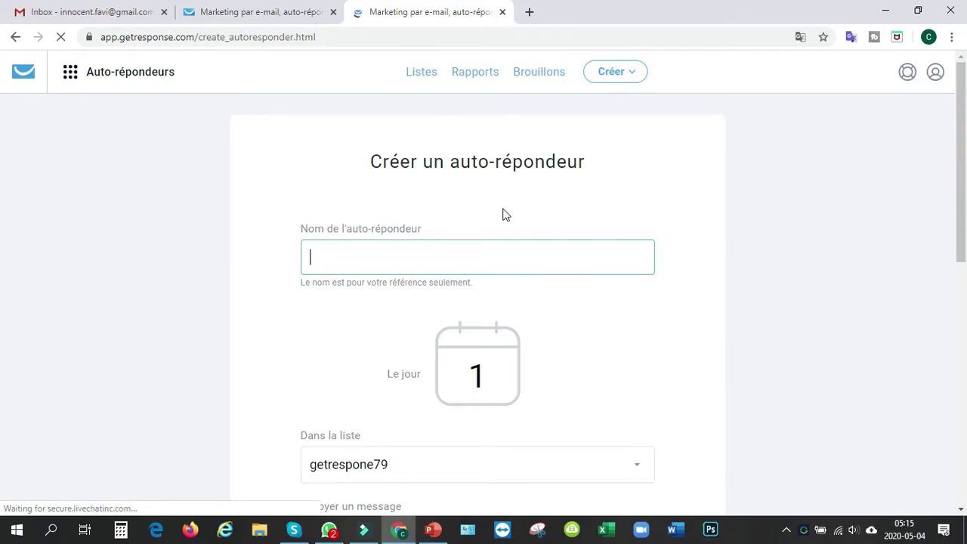
# Name the new autoresponder "Grandir dans la joie"
pyautogui.scroll(-1, 503, 214)
pyautogui.scroll(1, 503, 213)
pyautogui.scroll(-1, 504, 213)
pyautogui.click(432, 192)
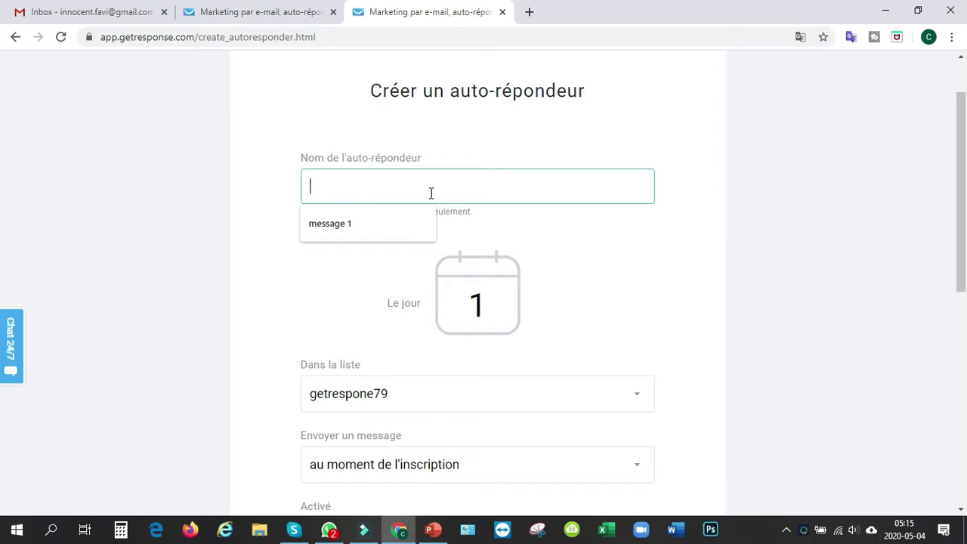
pyautogui.write('G')
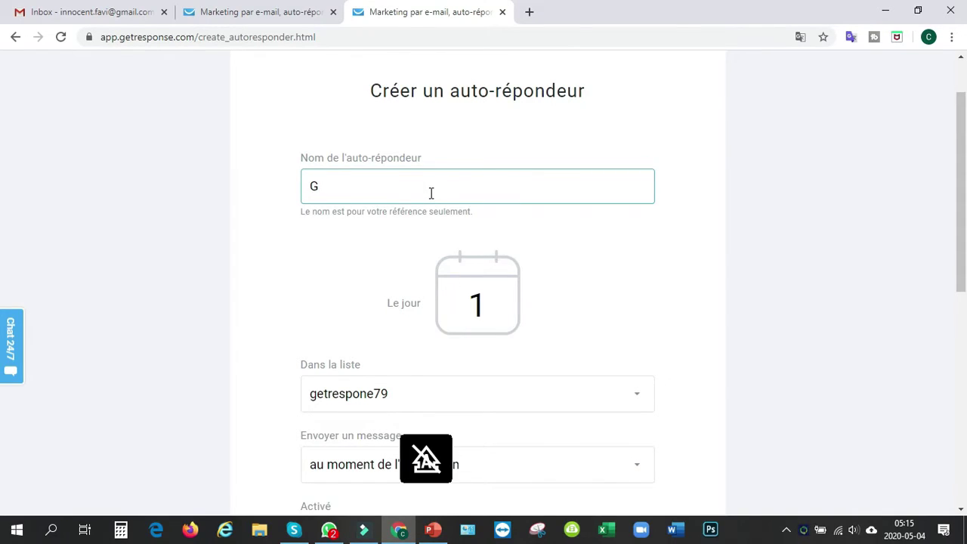
pyautogui.write('randir dans la joie')
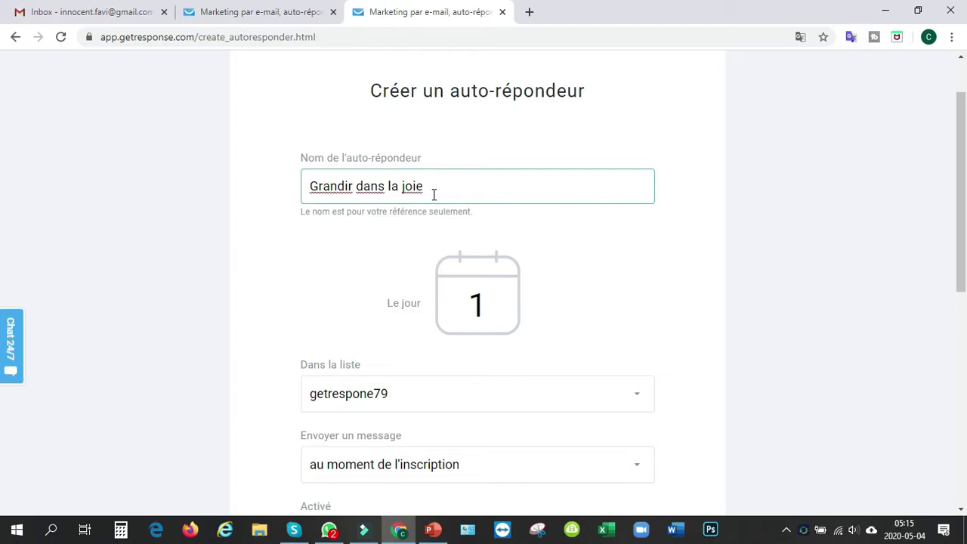
pyautogui.click(308, 272)
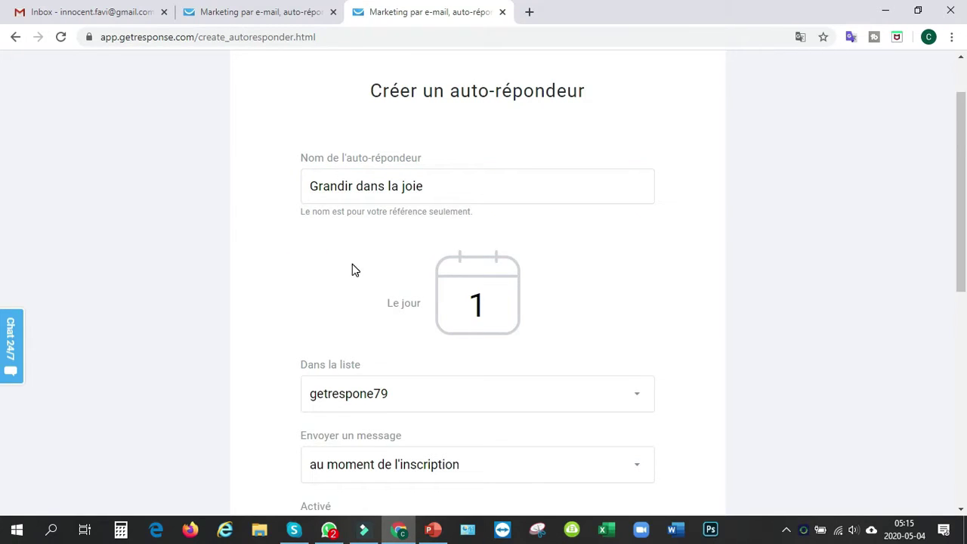
# Set the autoresponder's cycle day to 0
pyautogui.scroll(-1, 352, 264)
pyautogui.click(471, 227)
pyautogui.click(359, 224)
pyautogui.scroll(2, 359, 224)
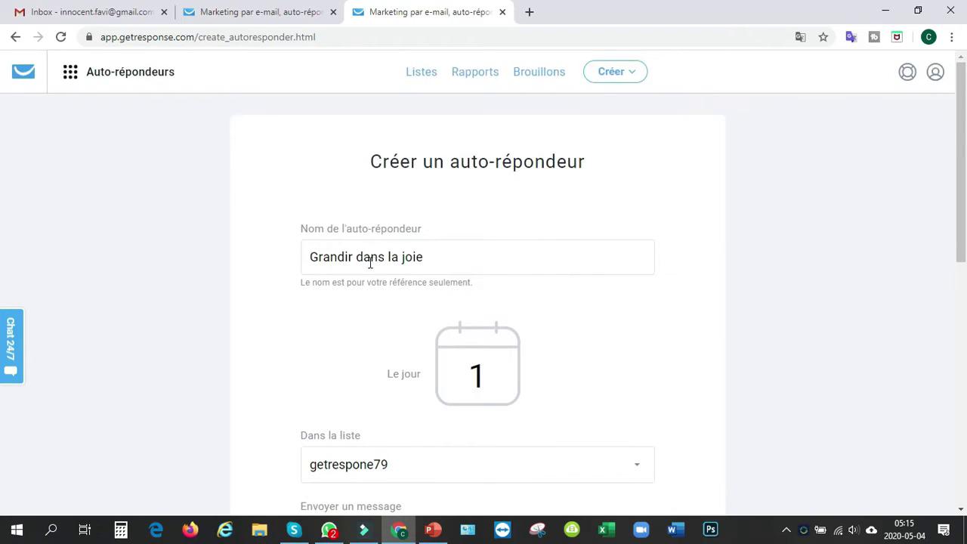
pyautogui.scroll(-2, 400, 310)
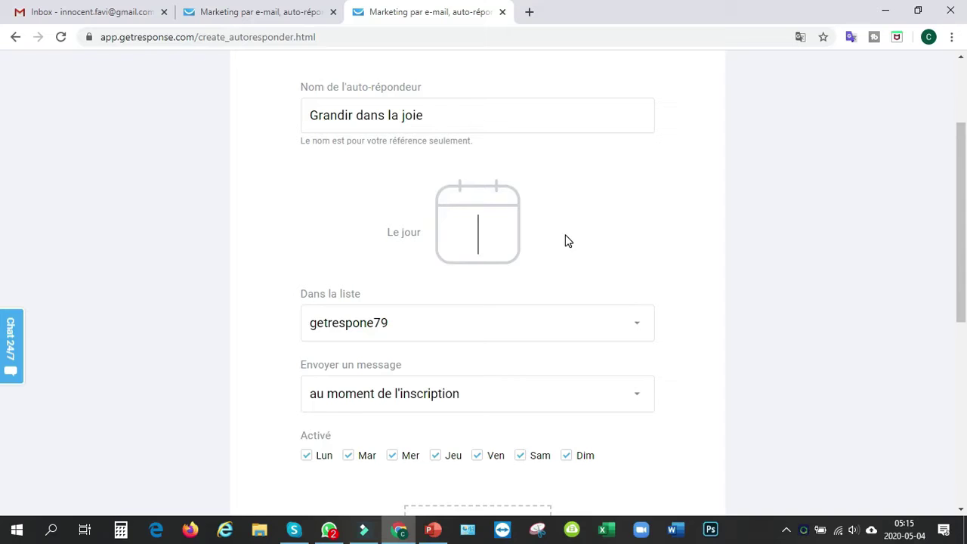
pyautogui.write('0')
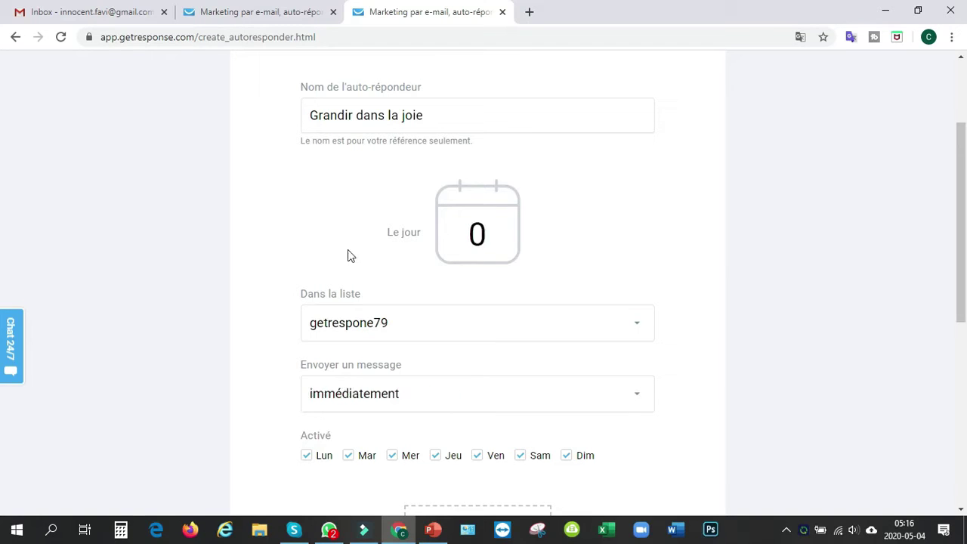
# Assign the autoresponder to the contact list listes123
pyautogui.scroll(-2, 325, 246)
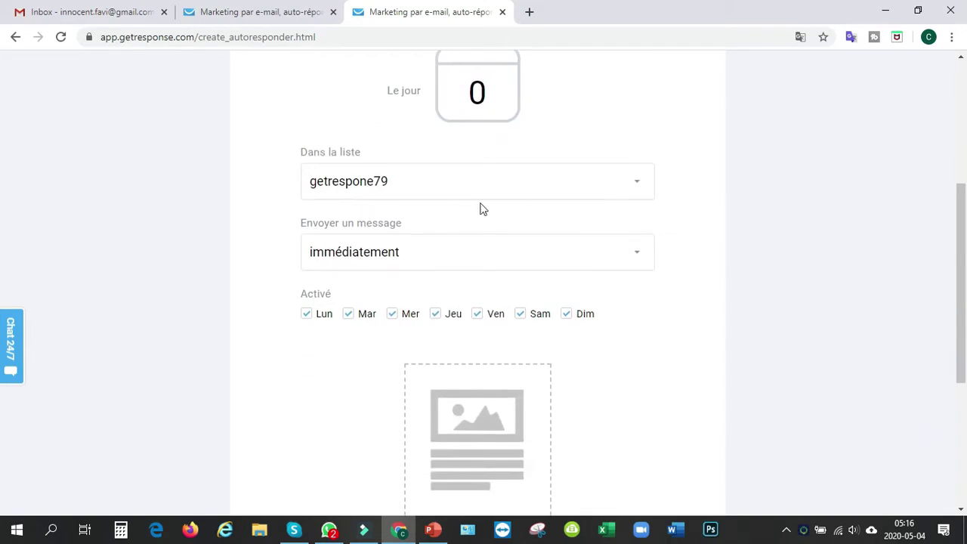
pyautogui.click(637, 188)
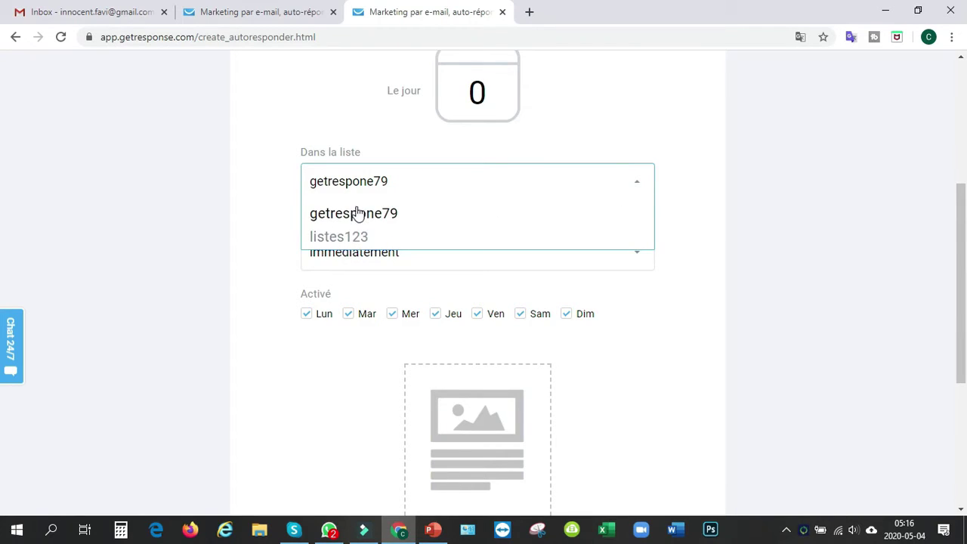
pyautogui.click(342, 237)
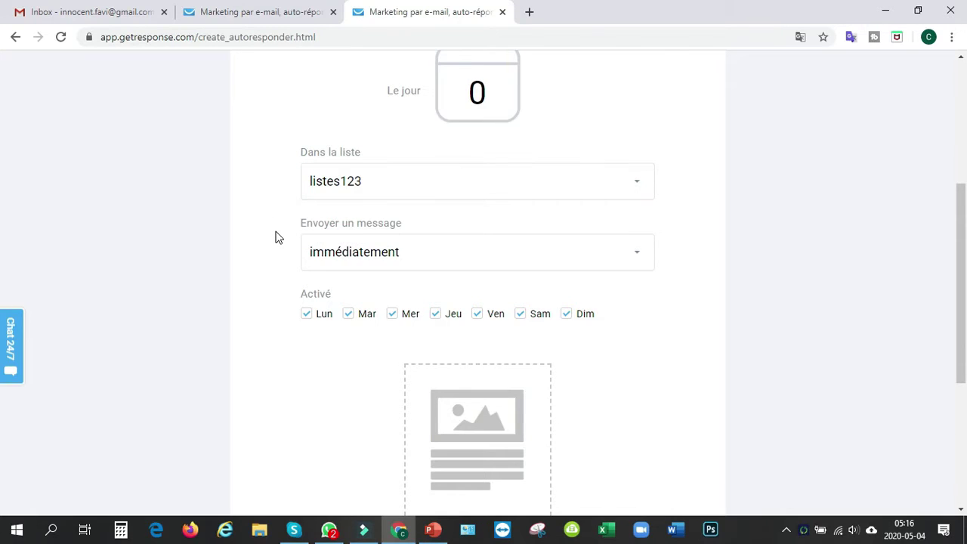
# Dismiss the selection of existing messages and start creating a new e-mail for the autoresponder
pyautogui.scroll(-1, 280, 235)
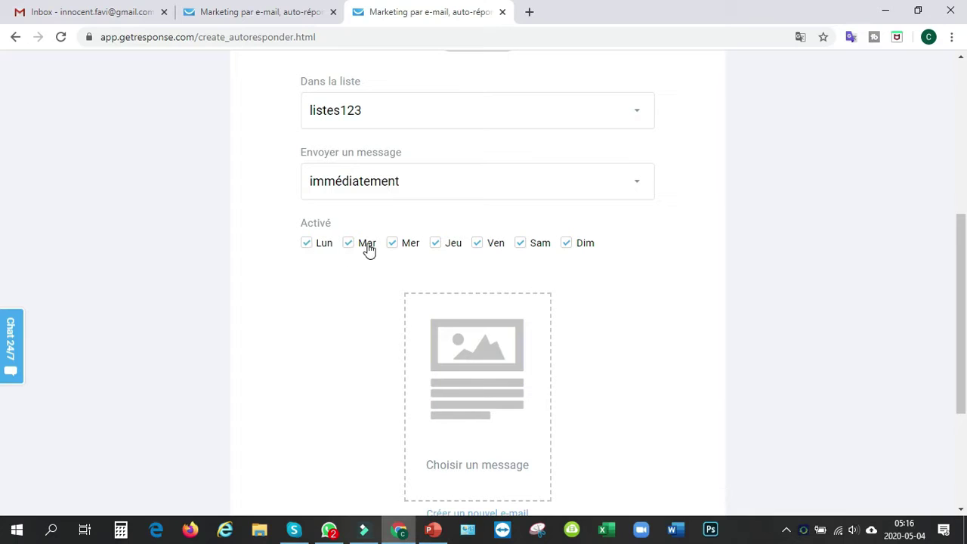
pyautogui.scroll(-2, 604, 300)
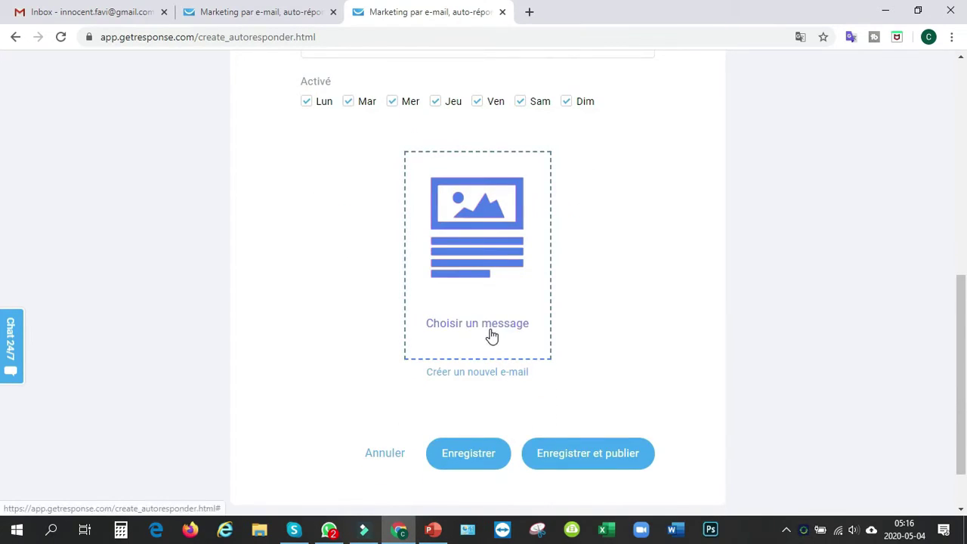
pyautogui.click(464, 323)
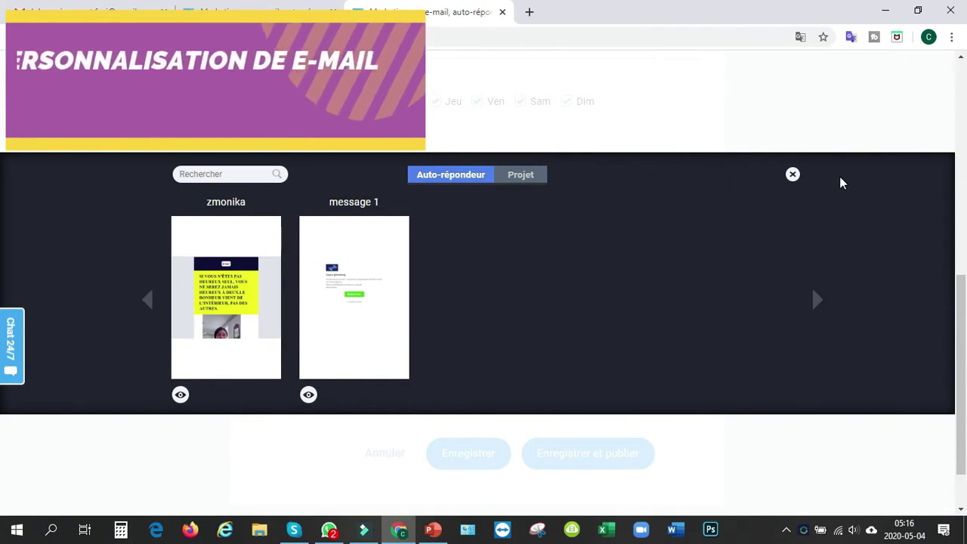
pyautogui.click(768, 270)
pyautogui.scroll(-1, 466, 306)
pyautogui.click(470, 306)
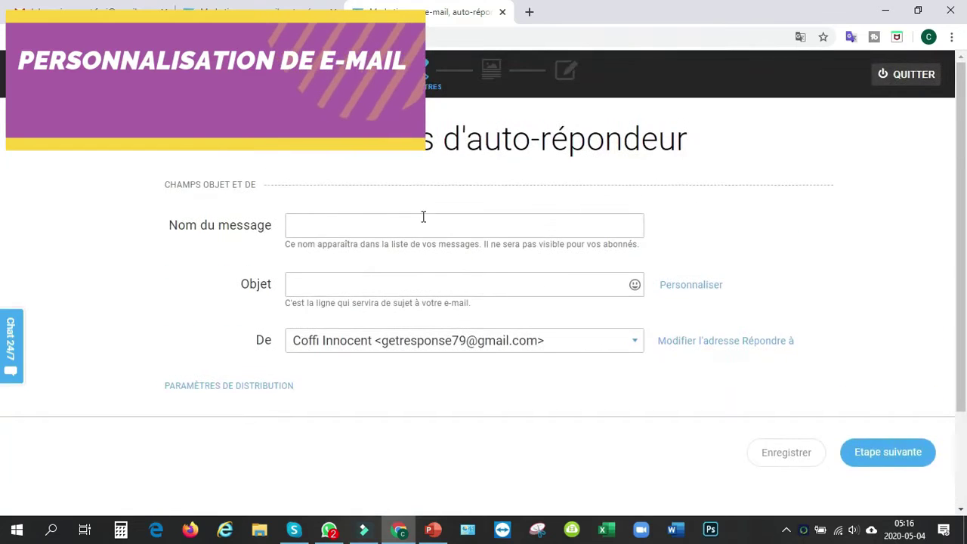
# Name the autoresponder message "Mon cadeau pour toi"
pyautogui.click(348, 225)
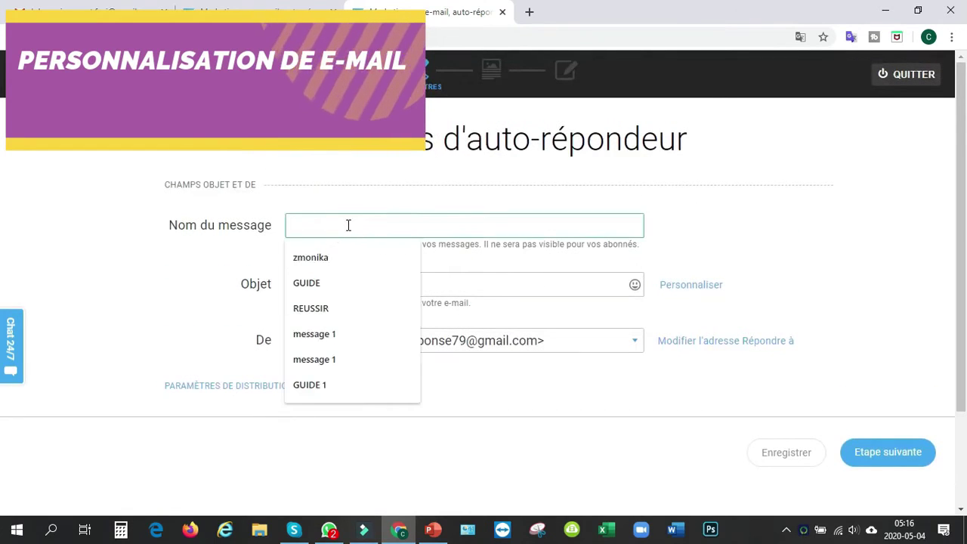
pyautogui.write('Mon')
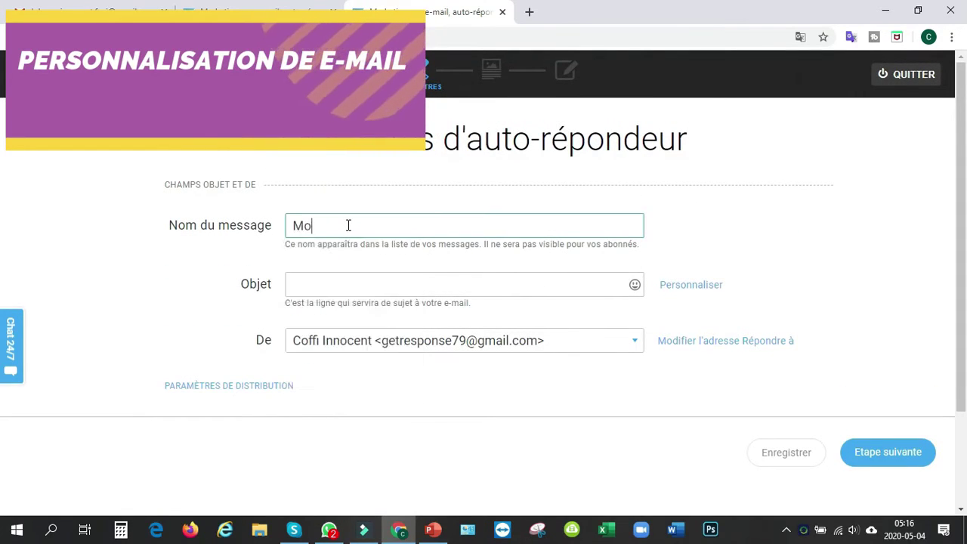
pyautogui.write('r toi')
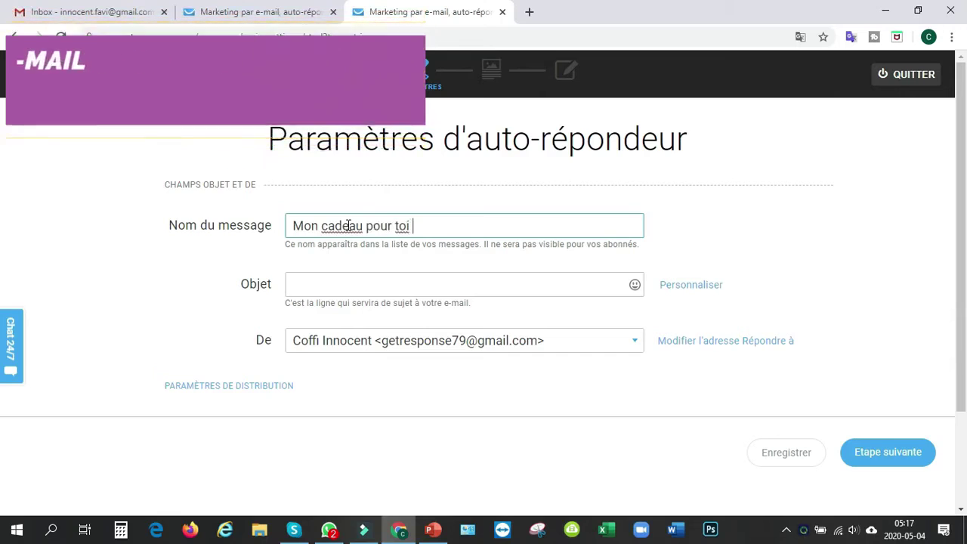
# Set the message subject to "VOILÀ MON CADEAU" followed by a heart-eyes emoji
pyautogui.click(352, 286)
pyautogui.press('Down')
pyautogui.press('Return')
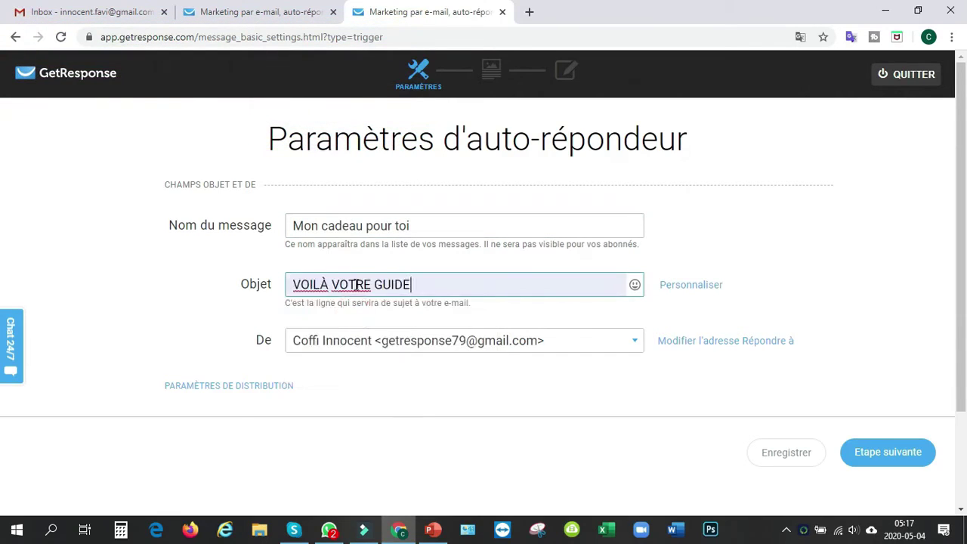
pyautogui.press('BackSpace')
pyautogui.press('BackSpace')
pyautogui.write('m')
pyautogui.press('capslock')
pyautogui.press('BackSpace')
pyautogui.write('MON')
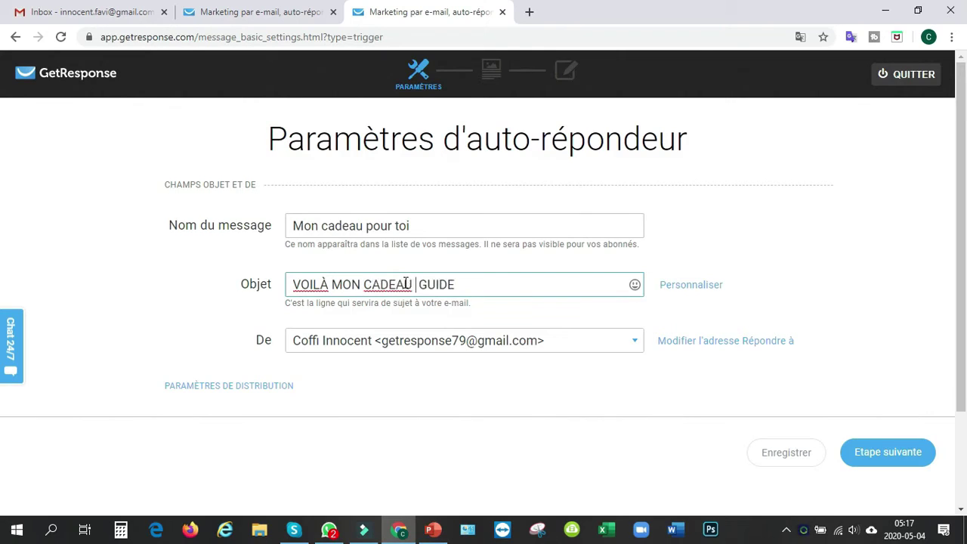
pyautogui.click(476, 257)
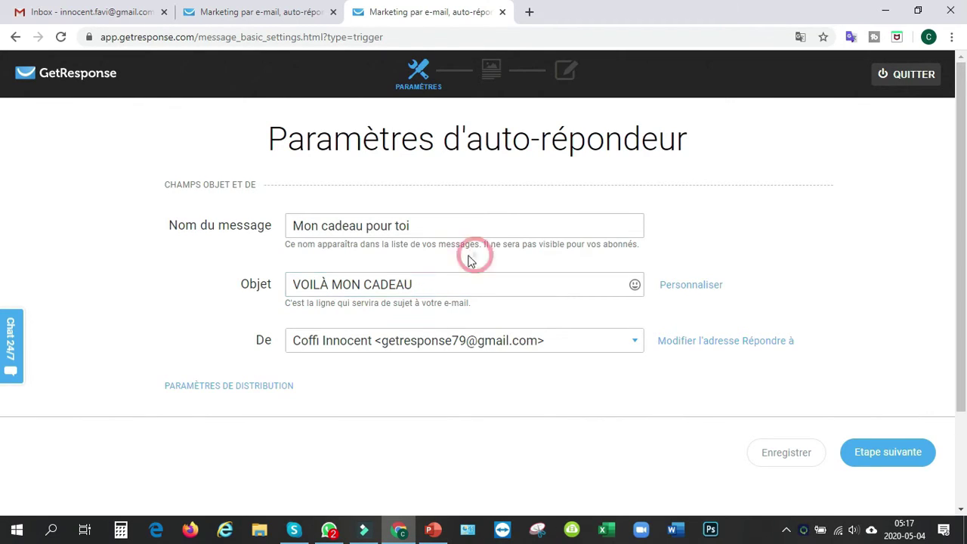
pyautogui.click(635, 287)
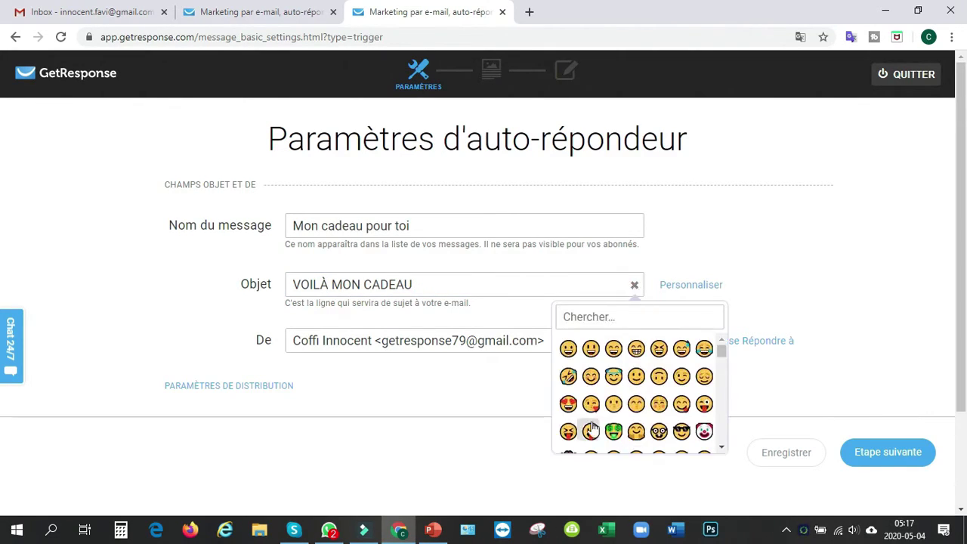
pyautogui.click(614, 402)
# Choose the last UNIVERS DES CRÉATEURS YOUTUBE entry as the message sender and open the reply-to address option
pyautogui.scroll(-1, 551, 386)
pyautogui.click(635, 270)
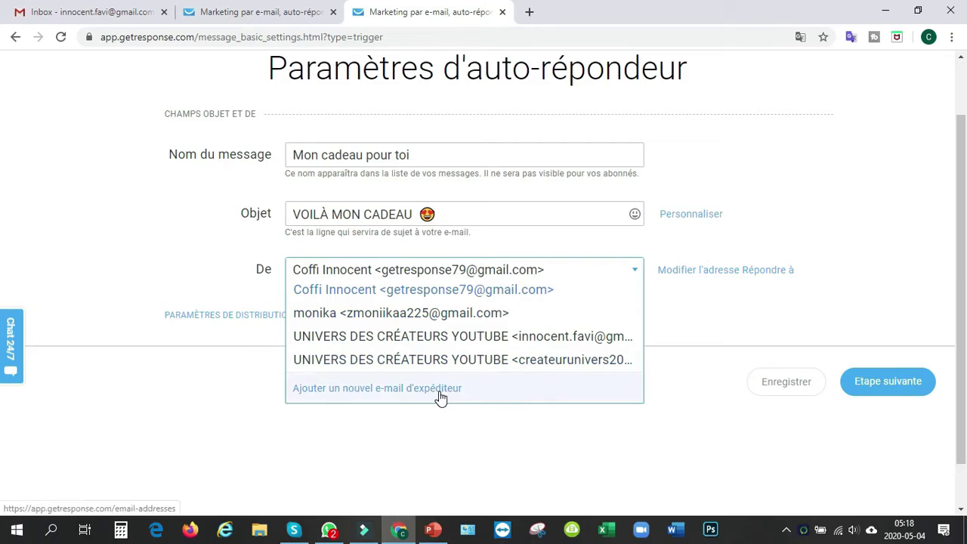
pyautogui.click(461, 360)
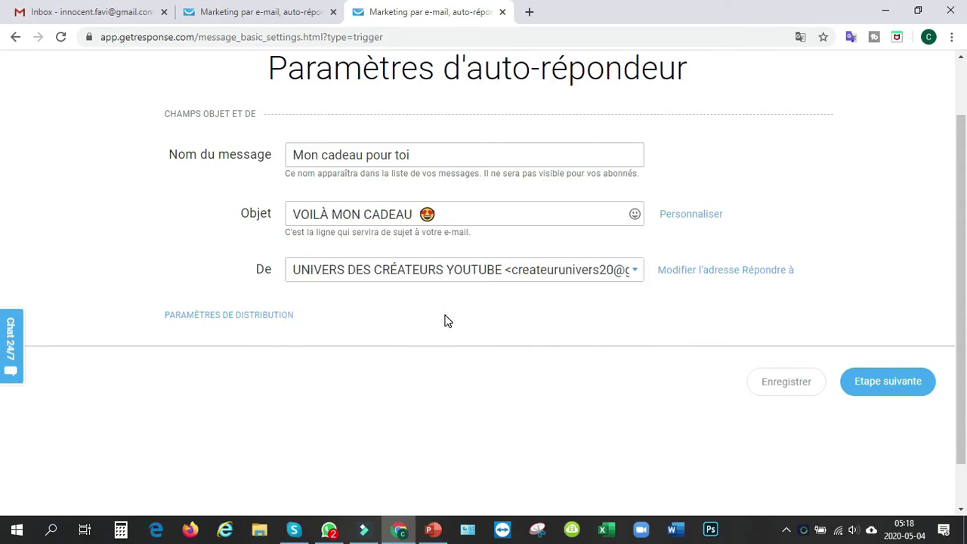
pyautogui.click(713, 271)
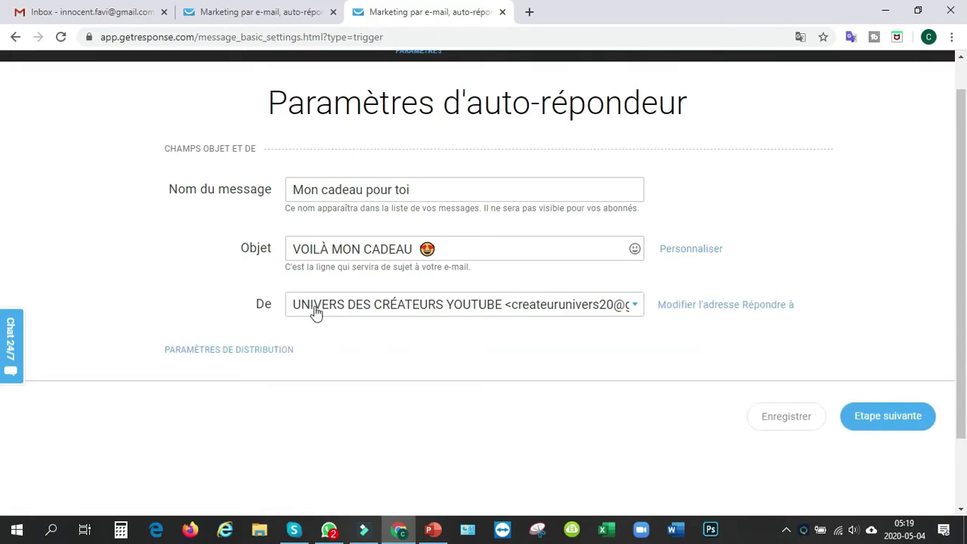
# Add a new sender e-mail to the account, filling in the sender's name and e-mail address
pyautogui.click(635, 305)
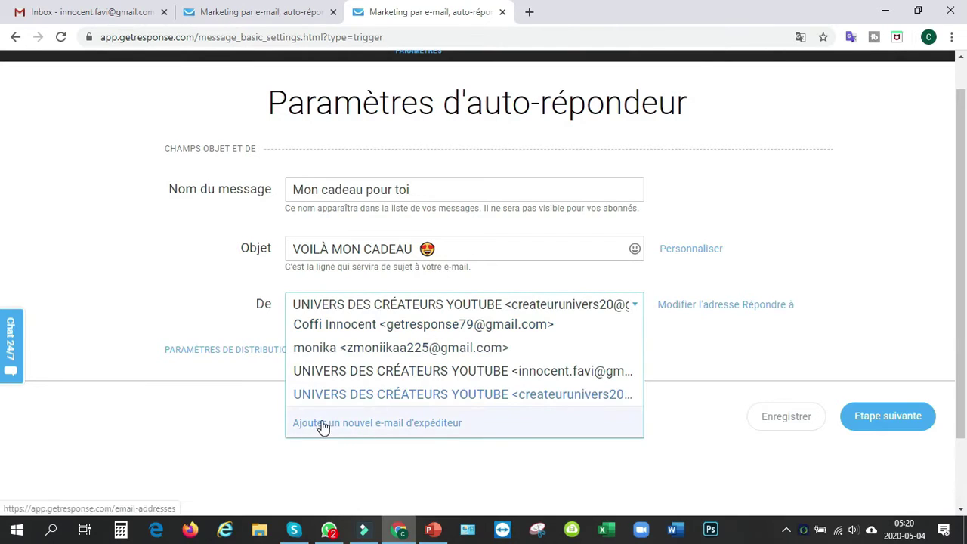
pyautogui.click(368, 428)
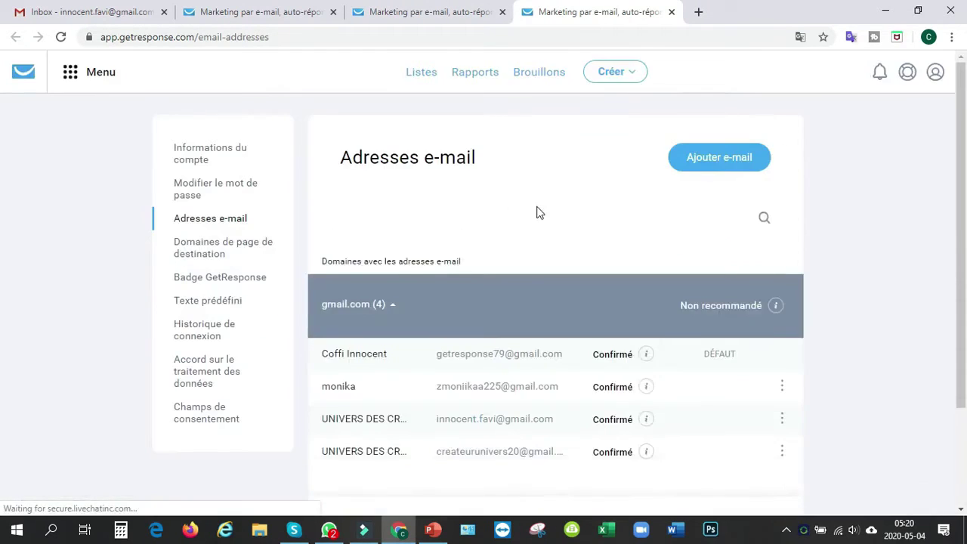
pyautogui.scroll(-2, 529, 227)
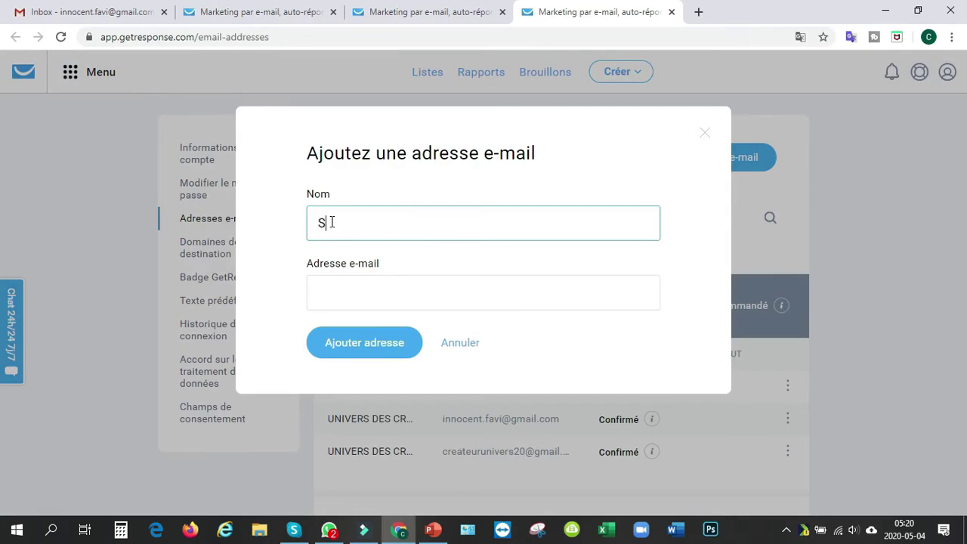
pyautogui.press('Tab')
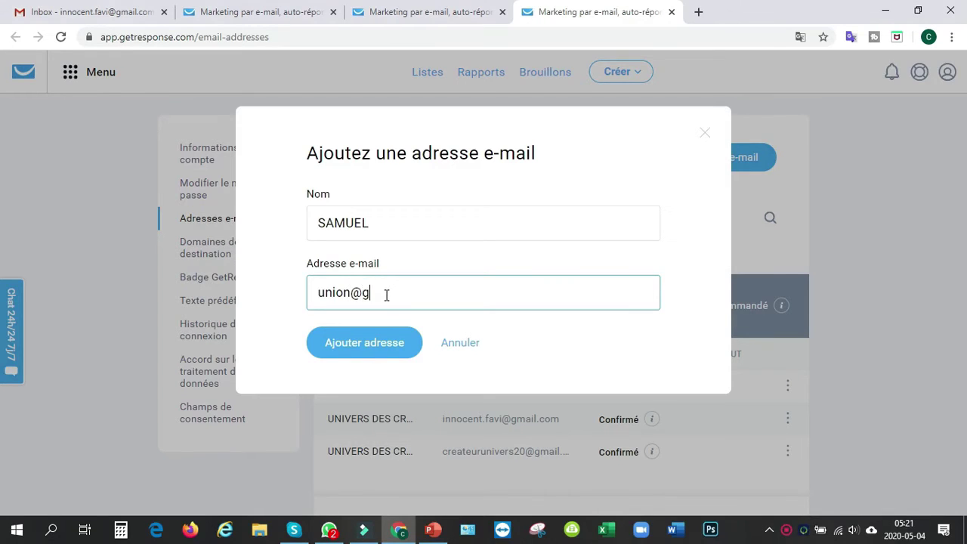
pyautogui.click(363, 349)
pyautogui.scroll(-2, 370, 370)
pyautogui.scroll(3, 379, 383)
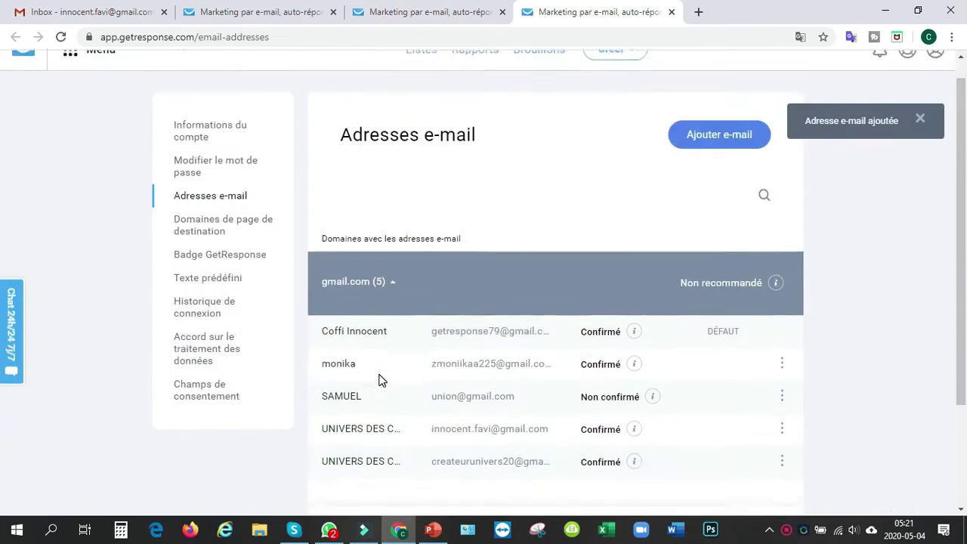
# Return to the message settings, reload them and look for the newly added address among the available senders
pyautogui.click(423, 12)
pyautogui.click(618, 310)
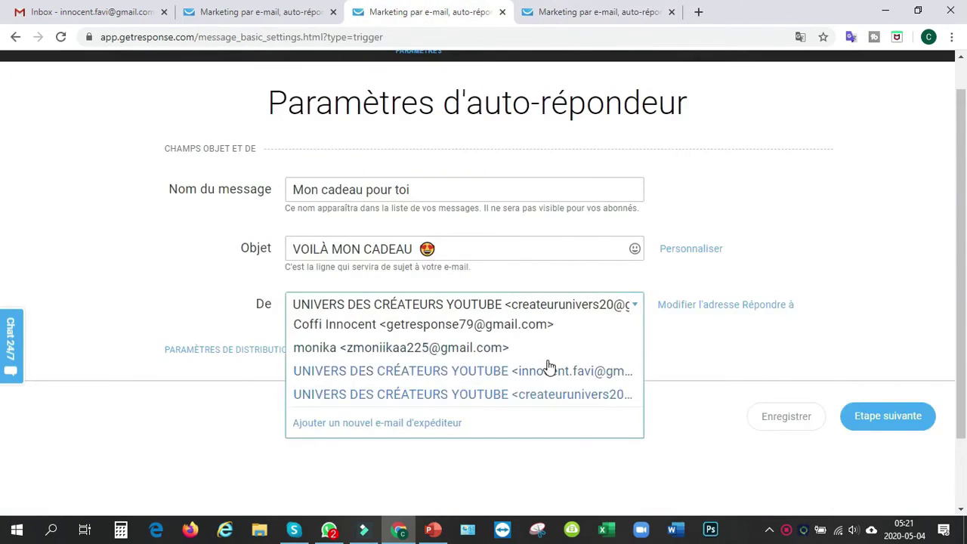
pyautogui.scroll(1, 544, 355)
pyautogui.press('F5')
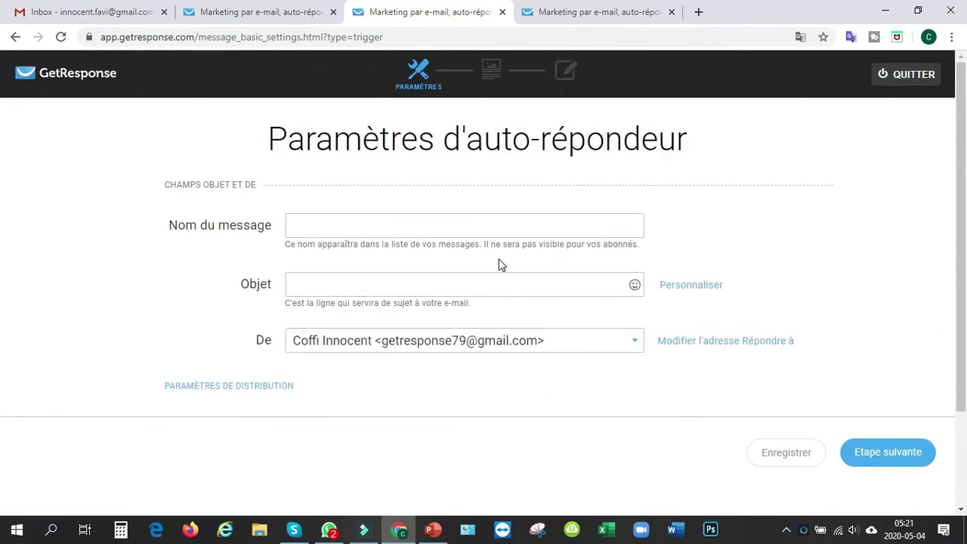
pyautogui.click(637, 342)
pyautogui.scroll(-1, 637, 345)
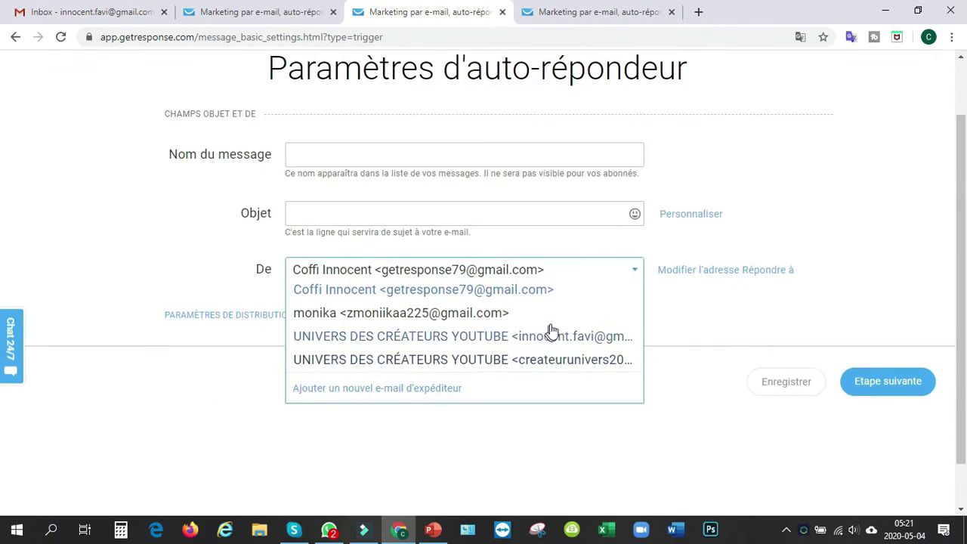
pyautogui.click(456, 388)
# Back in the message settings, enter the name "GRANDIR DANS LA JOIE" and the subject "MOM CAGEAU POUR TOI", and continue to the template selection
pyautogui.click(640, 12)
pyautogui.click(570, 12)
pyautogui.click(454, 12)
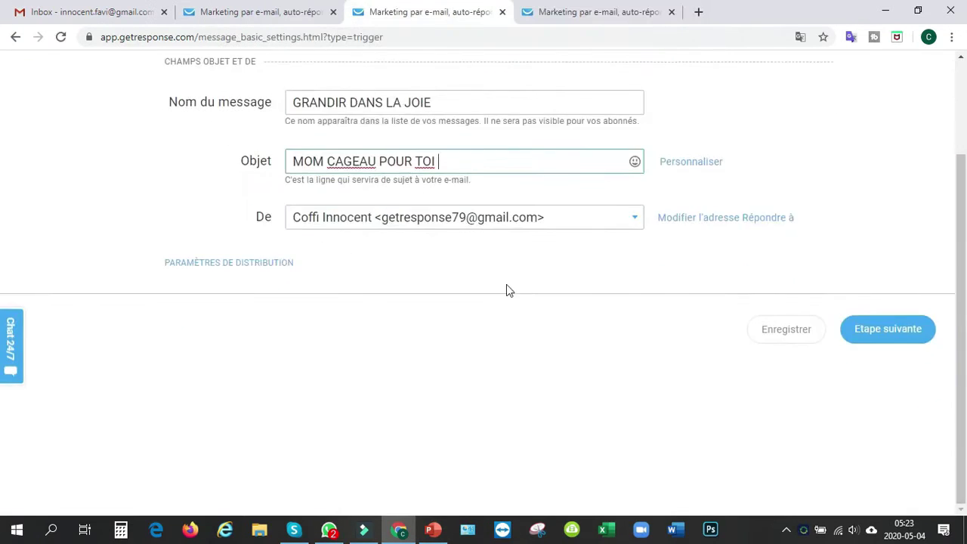
pyautogui.click(634, 288)
pyautogui.click(398, 354)
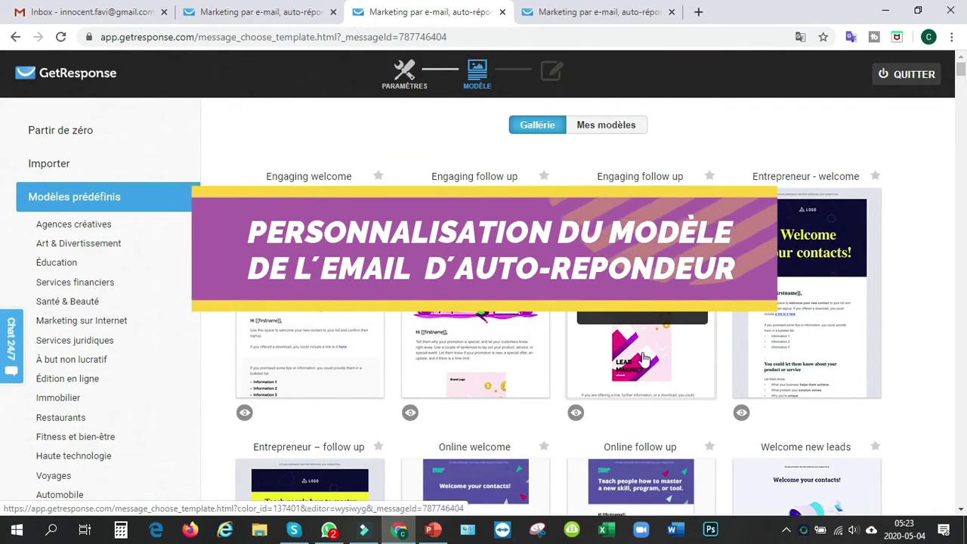
# Choose the predefined "Entrepreneur – follow up" template and replace the current message content with it
pyautogui.scroll(-4, 643, 358)
pyautogui.scroll(4, 615, 126)
pyautogui.click(611, 125)
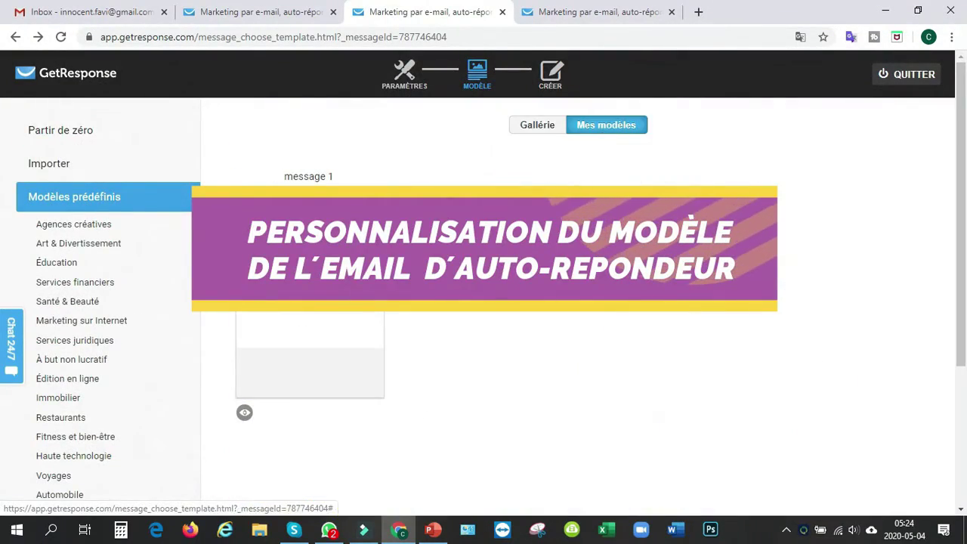
pyautogui.click(537, 124)
pyautogui.scroll(-4, 310, 302)
pyautogui.click(306, 209)
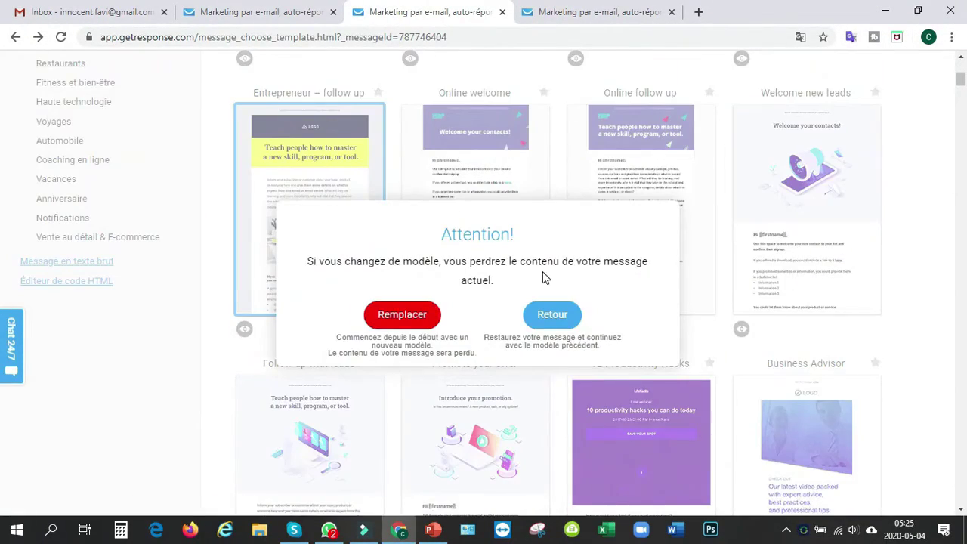
pyautogui.click(402, 315)
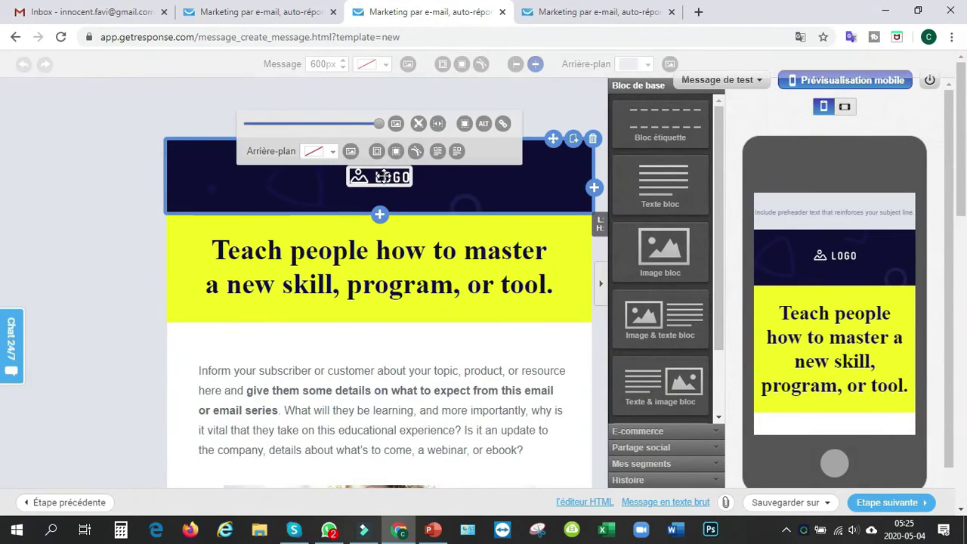
# Delete the logo image from the e-mail header and set the header's text colour to white
pyautogui.click(370, 178)
pyautogui.press('Delete')
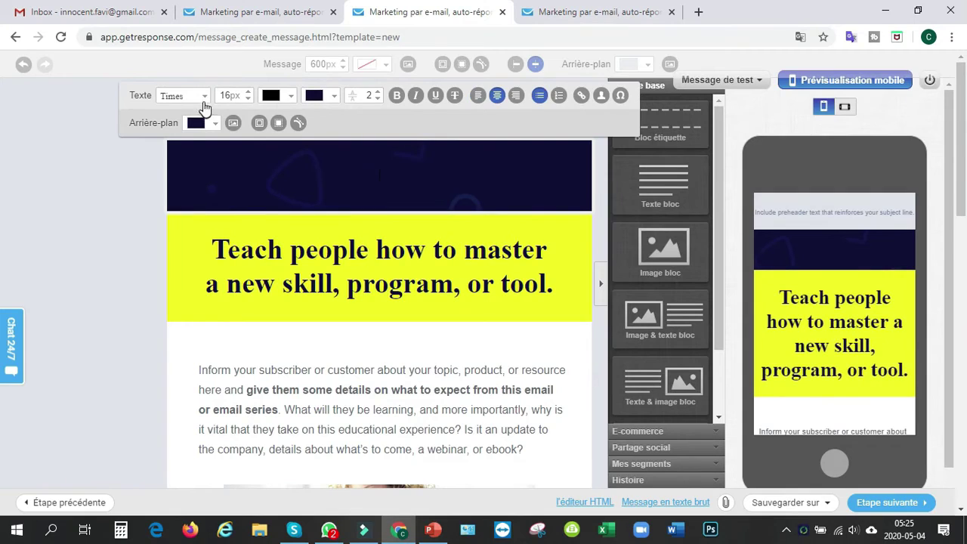
pyautogui.click(292, 96)
pyautogui.click(272, 113)
# Round the corners of the dark header block and open its background image settings
pyautogui.click(298, 122)
pyautogui.moveTo(282, 145); pyautogui.dragTo(300, 148)
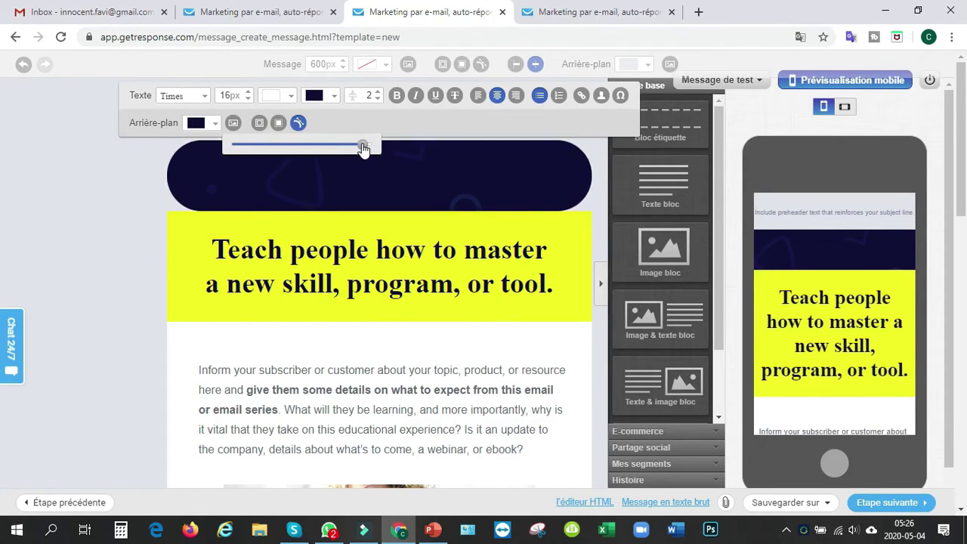
pyautogui.click(233, 123)
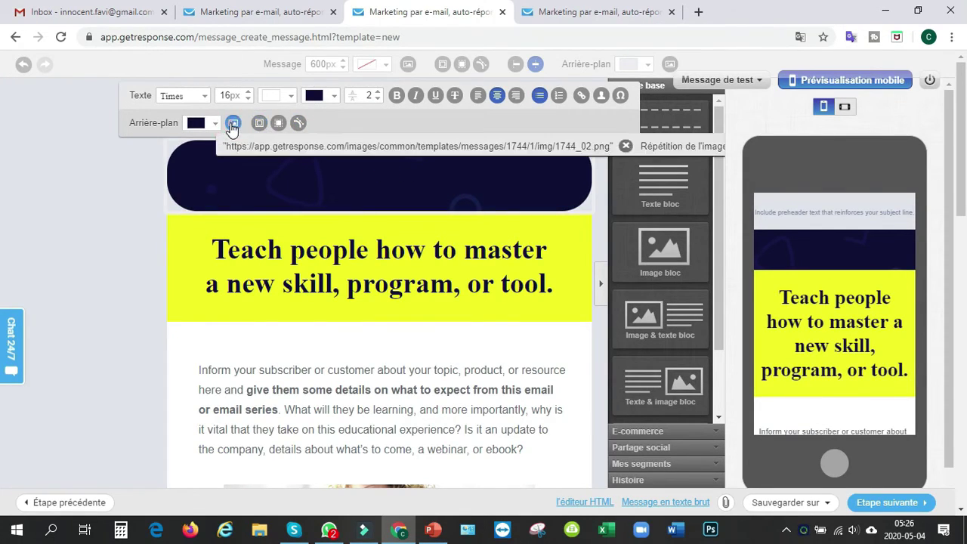
pyautogui.click(299, 124)
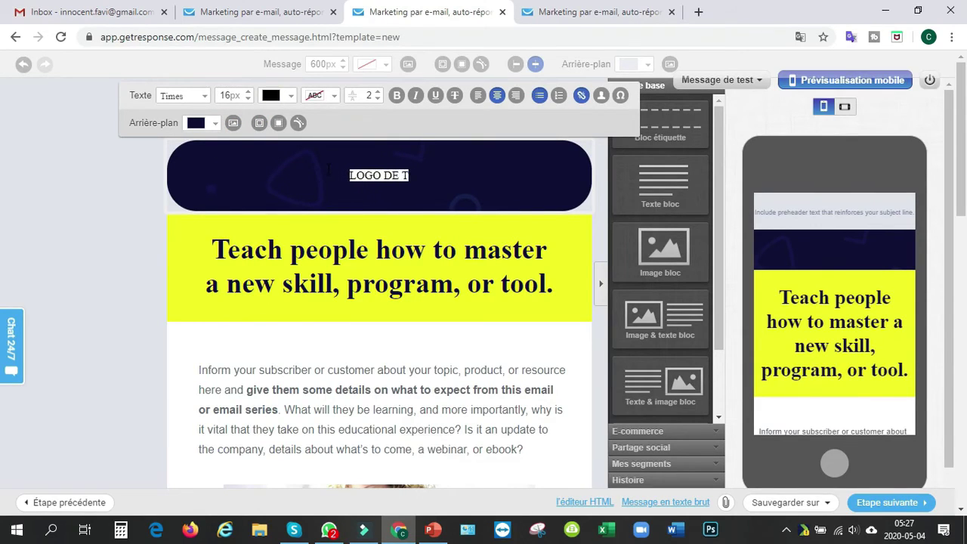
# Enter "LOGO DE TA CHAINE" as the header text and try to add a link to it
pyautogui.rightClick(411, 175)
pyautogui.click(383, 174)
pyautogui.click(580, 96)
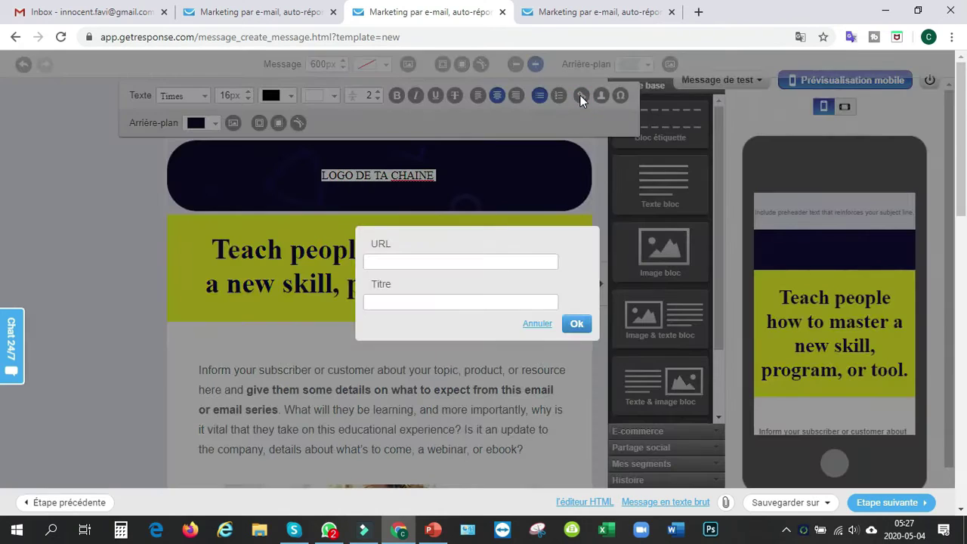
pyautogui.click(576, 323)
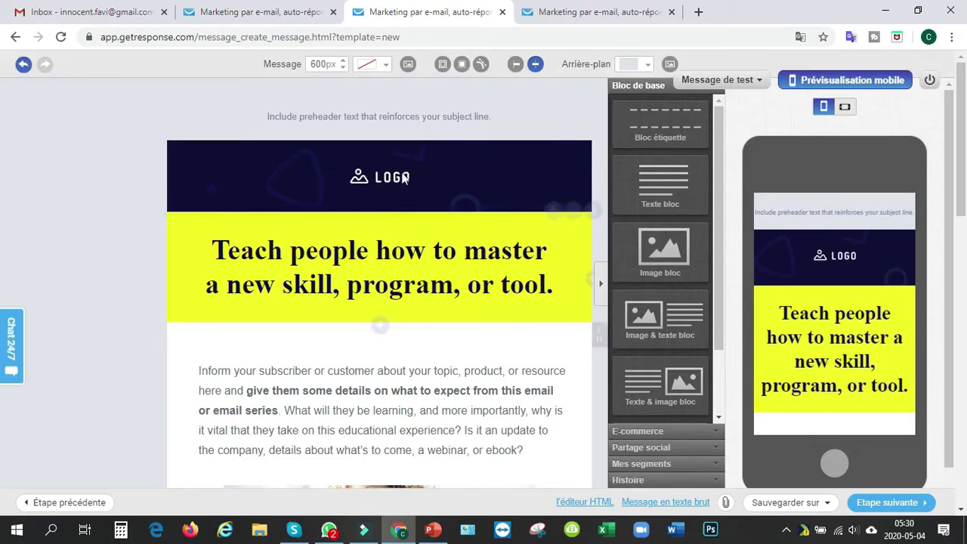
# Replace the header logo with the stored "UNIVERS DES CRÉATEURS VIDÉOS" image, ps2pdf.com (1)
pyautogui.click(377, 175)
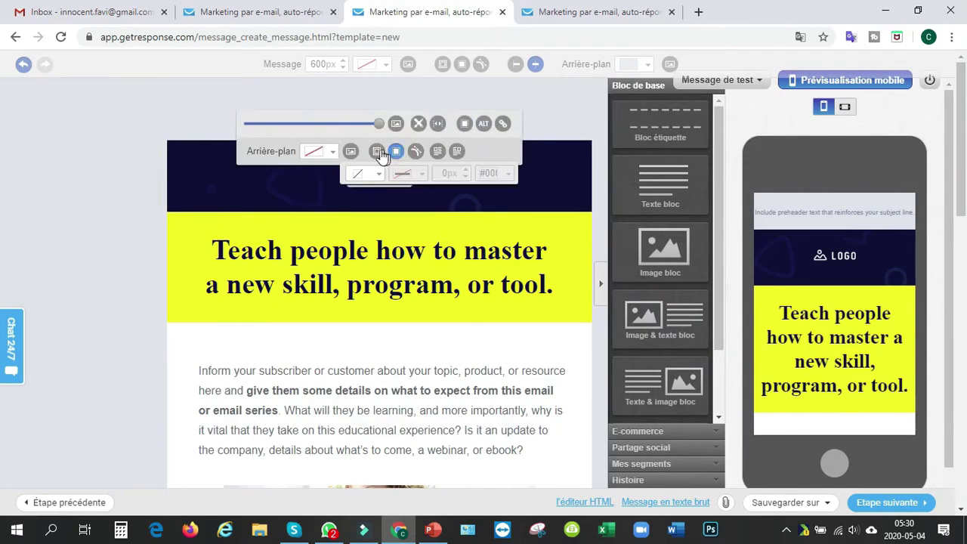
pyautogui.click(394, 123)
pyautogui.scroll(-2, 356, 274)
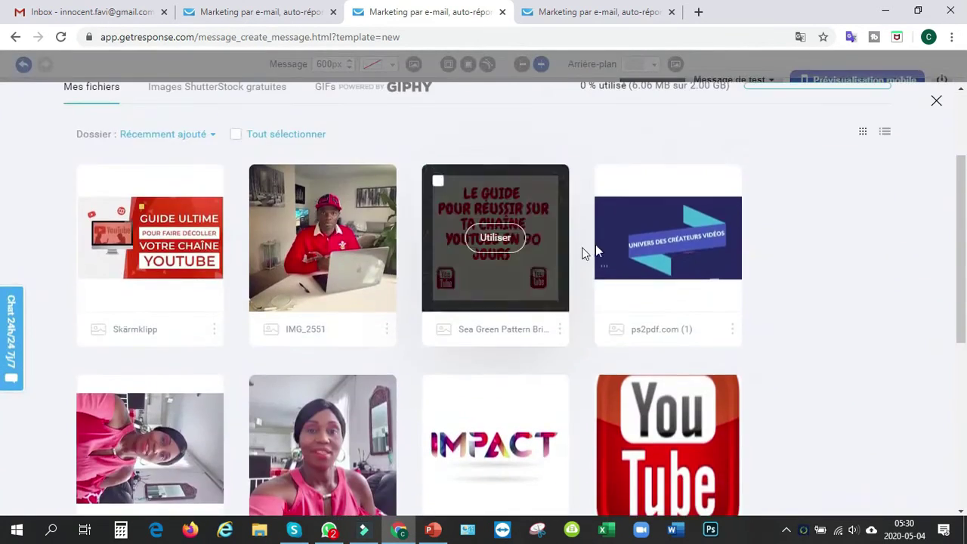
pyautogui.click(668, 239)
# Swap the header logo for the red YouTube image from the stored files
pyautogui.click(378, 185)
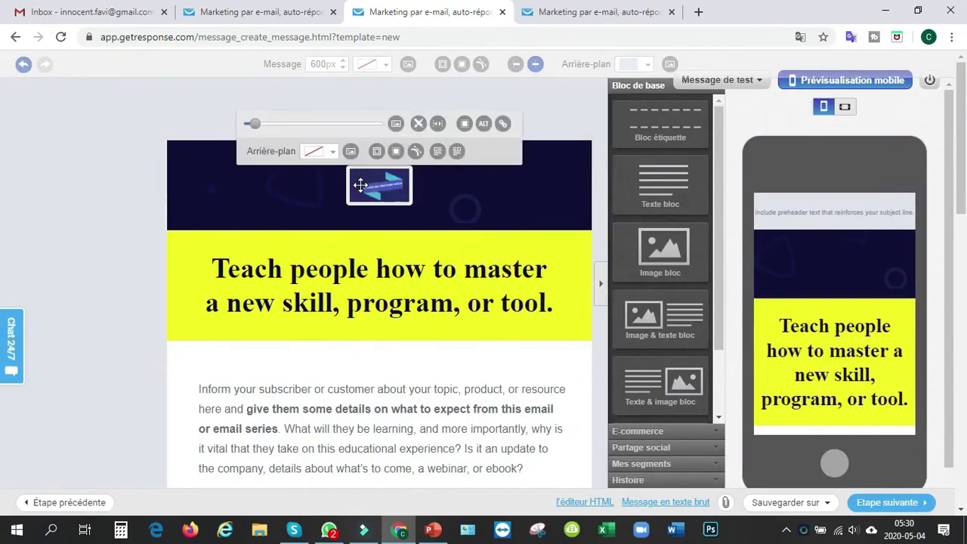
pyautogui.click(394, 123)
pyautogui.click(666, 369)
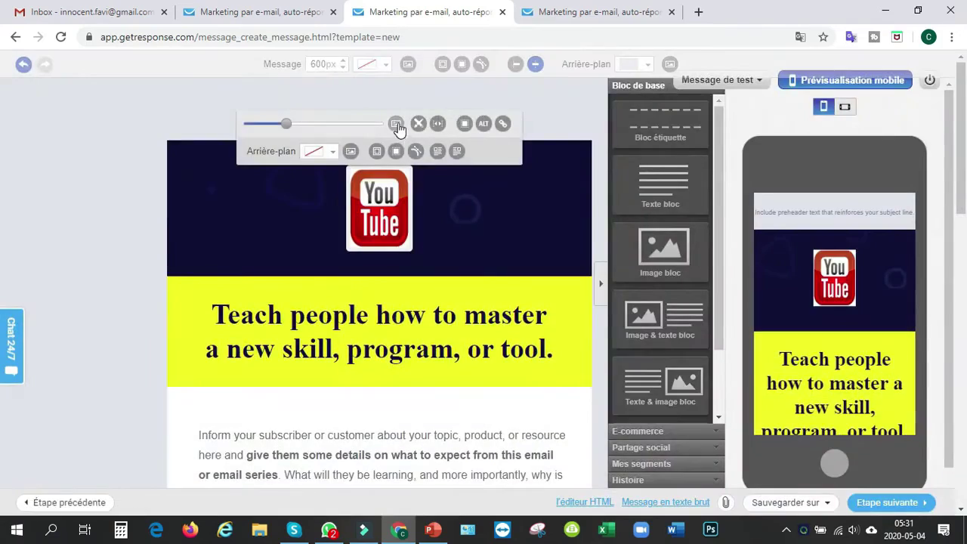
# Replace the header logo with the stored IMPACT image
pyautogui.click(394, 123)
pyautogui.scroll(-3, 488, 272)
pyautogui.click(488, 166)
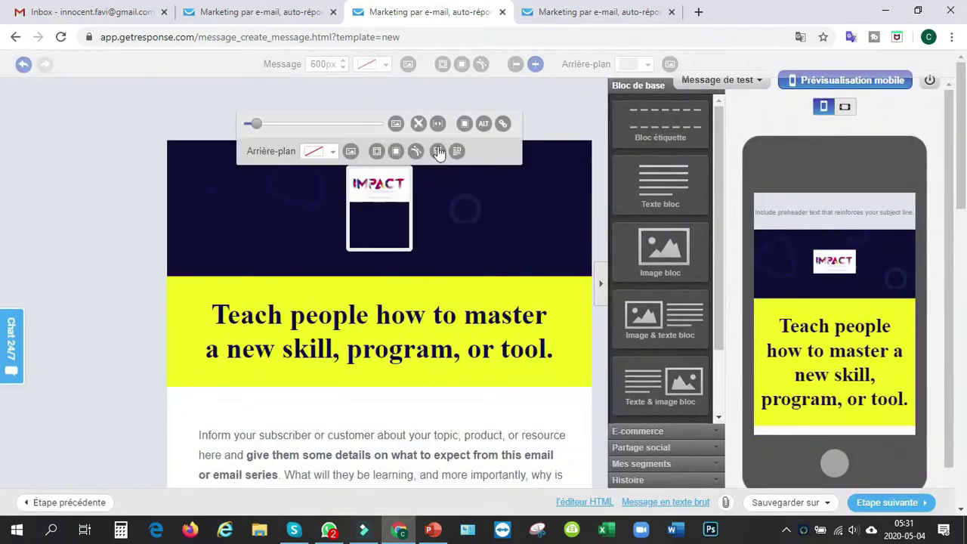
# Replace the IMPACT image in the header with the stored YouTube logo
pyautogui.click(393, 124)
pyautogui.scroll(-1, 434, 264)
pyautogui.click(154, 305)
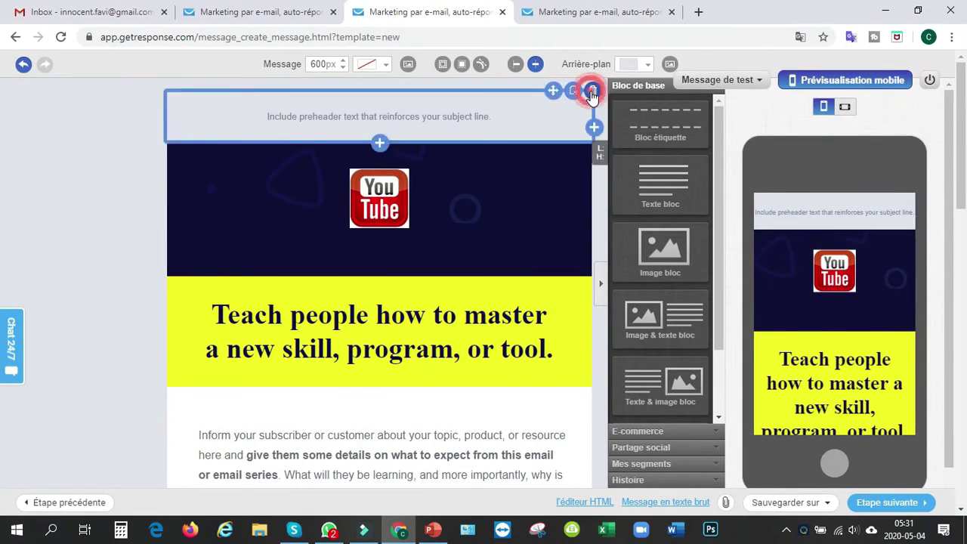
# Delete the preheader block and replace the yellow banner's headline with "Les meilleurs conseils pour decoler sur youtube"
pyautogui.scroll(-1, 583, 86)
pyautogui.click(555, 303)
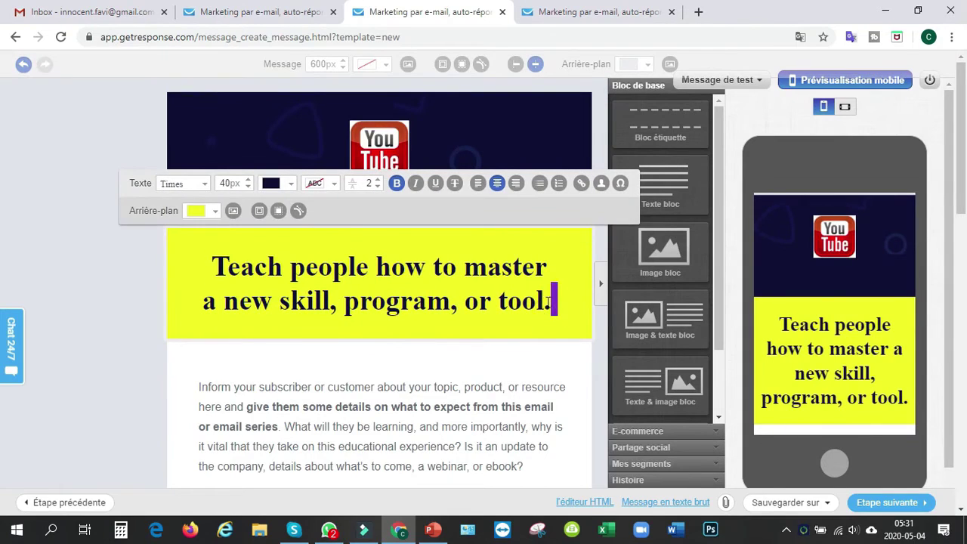
pyautogui.press('BackSpace')
pyautogui.press('BackSpace')
pyautogui.press('BackSpace')
pyautogui.press('BackSpace')
pyautogui.press('BackSpace')
pyautogui.press('BackSpace')
pyautogui.press('BackSpace')
pyautogui.press('BackSpace')
pyautogui.press('BackSpace')
pyautogui.press('BackSpace')
pyautogui.press('BackSpace')
pyautogui.press('BackSpace')
pyautogui.press('BackSpace')
pyautogui.press('BackSpace')
pyautogui.press('BackSpace')
pyautogui.press('BackSpace')
pyautogui.press('BackSpace')
pyautogui.press('BackSpace')
pyautogui.press('BackSpace')
pyautogui.press('BackSpace')
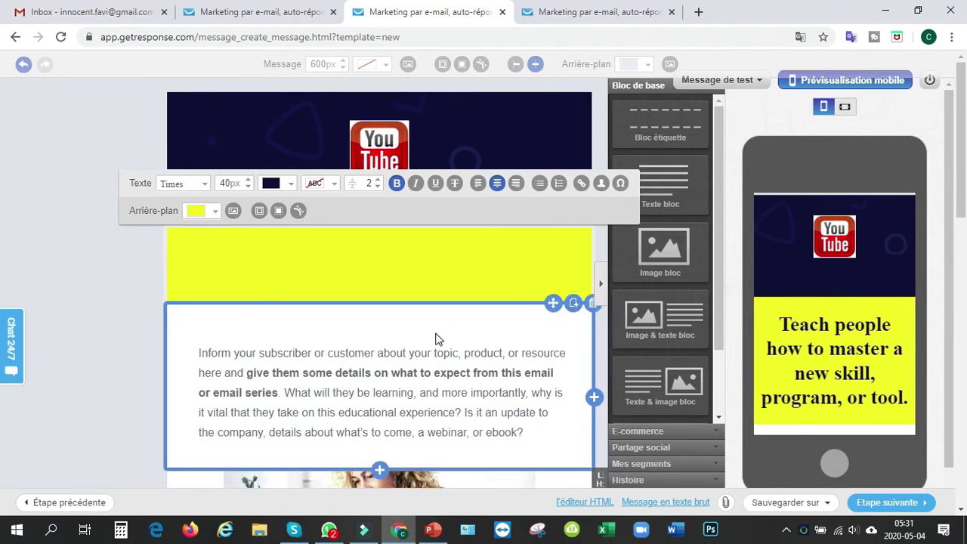
pyautogui.write('L')
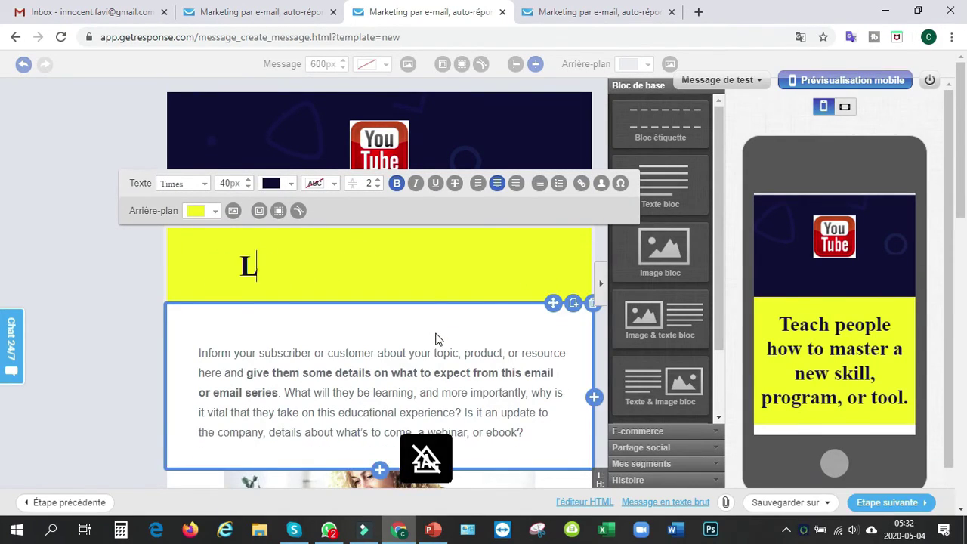
pyautogui.write('es meilleurs conseils pour dec')
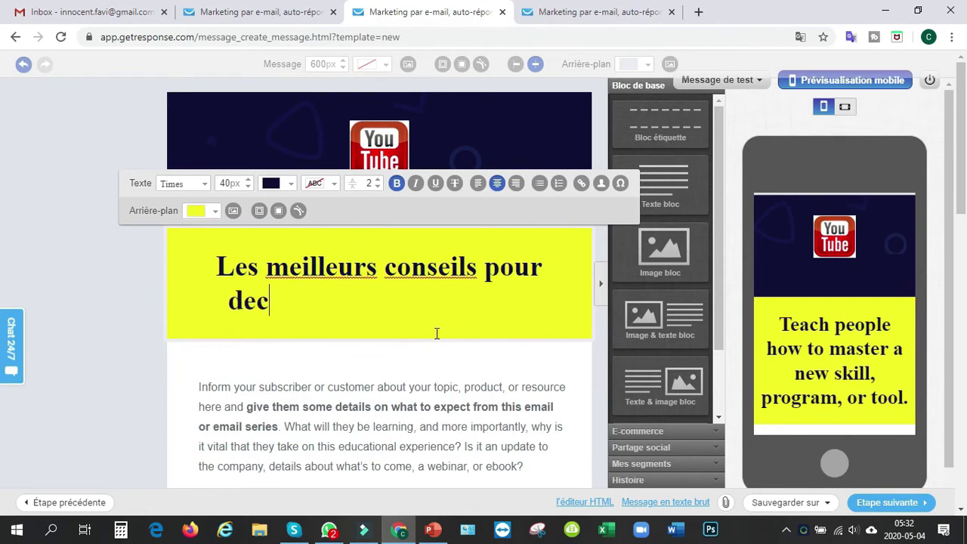
pyautogui.write('oler sur youtube')
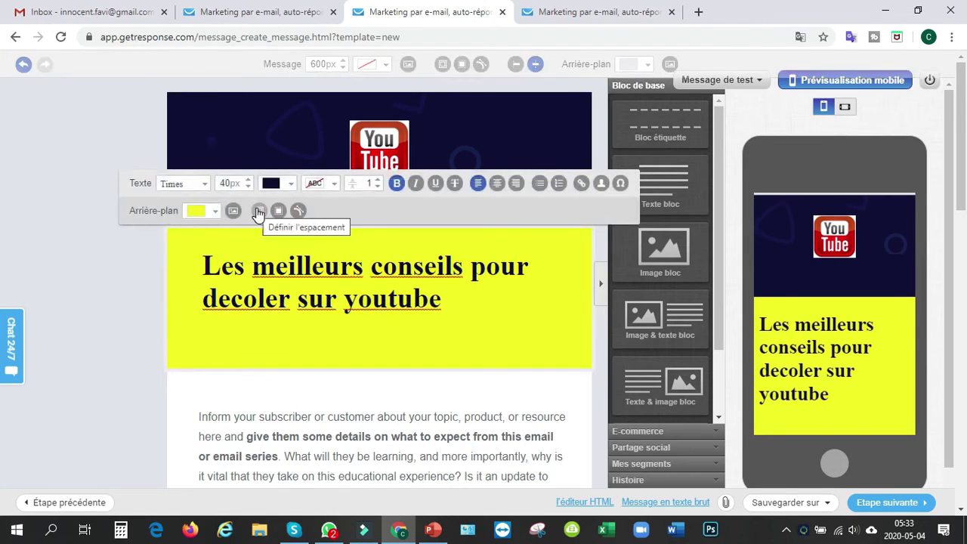
pyautogui.click(279, 212)
pyautogui.click(936, 102)
pyautogui.click(581, 183)
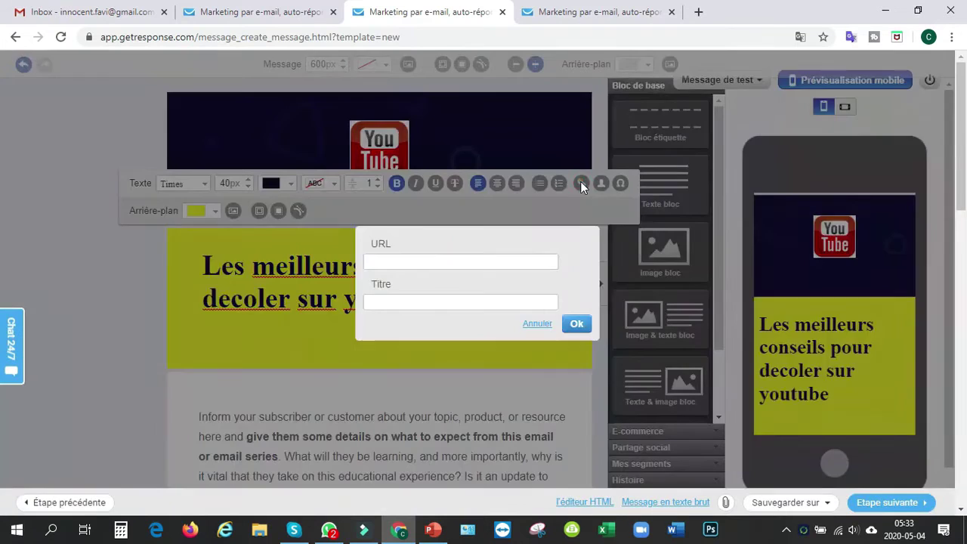
pyautogui.click(537, 324)
pyautogui.click(559, 183)
pyautogui.click(560, 183)
# Delete the trial-offer link text and bulleted examples below the photo, plus the contact text under the "Offer help" heading
pyautogui.scroll(-2, 449, 288)
pyautogui.click(449, 288)
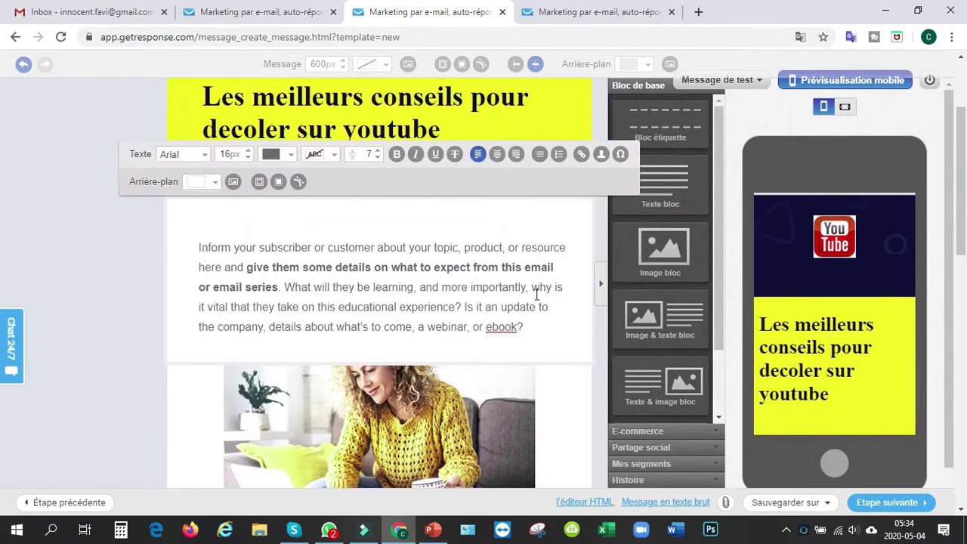
pyautogui.scroll(-5, 453, 272)
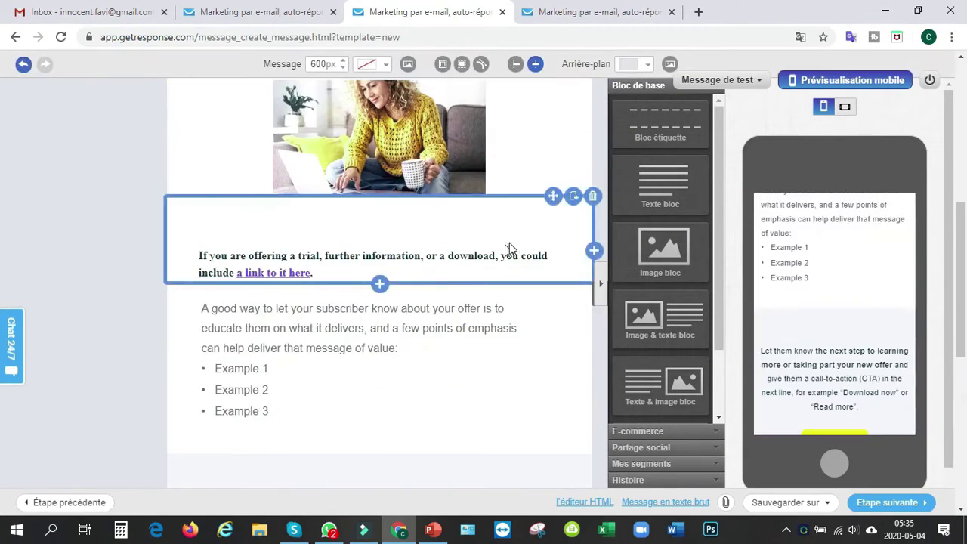
pyautogui.scroll(-3, 503, 257)
pyautogui.scroll(1, 439, 305)
pyautogui.click(593, 198)
pyautogui.scroll(-1, 425, 290)
pyautogui.scroll(-2, 492, 293)
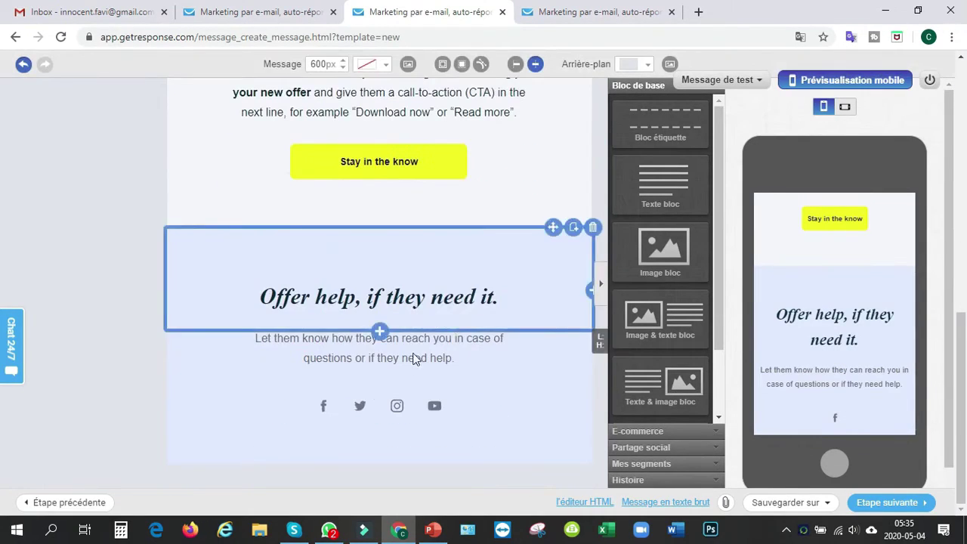
pyautogui.click(593, 326)
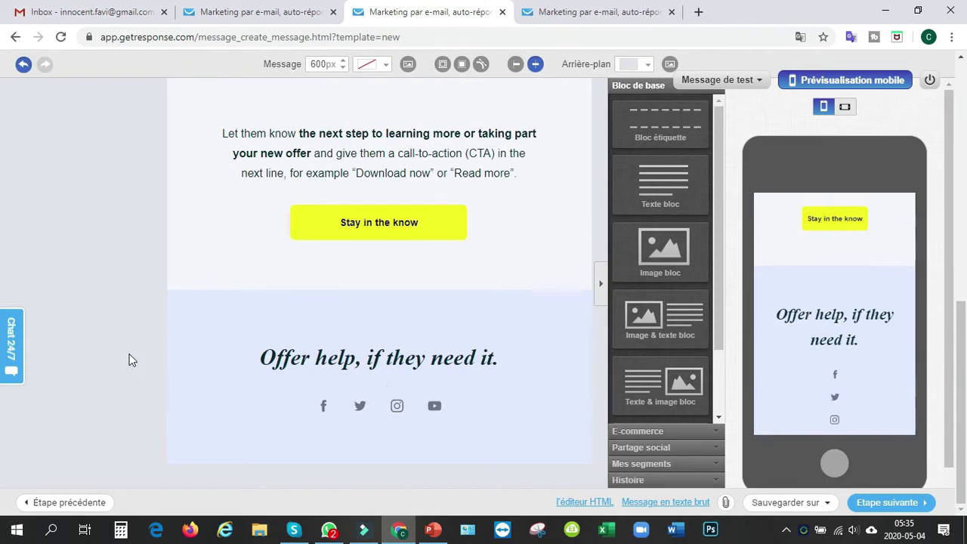
# Examine the remaining message content and the basic and e-commerce blocks available for it
pyautogui.scroll(10, 495, 242)
pyautogui.scroll(-5, 492, 264)
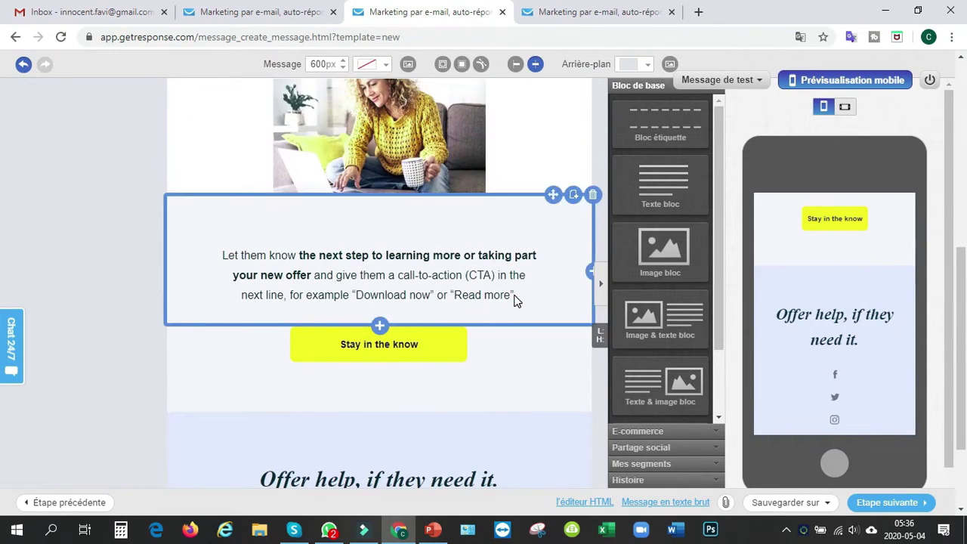
pyautogui.click(517, 296)
pyautogui.click(115, 308)
pyautogui.scroll(-2, 393, 371)
pyautogui.click(680, 334)
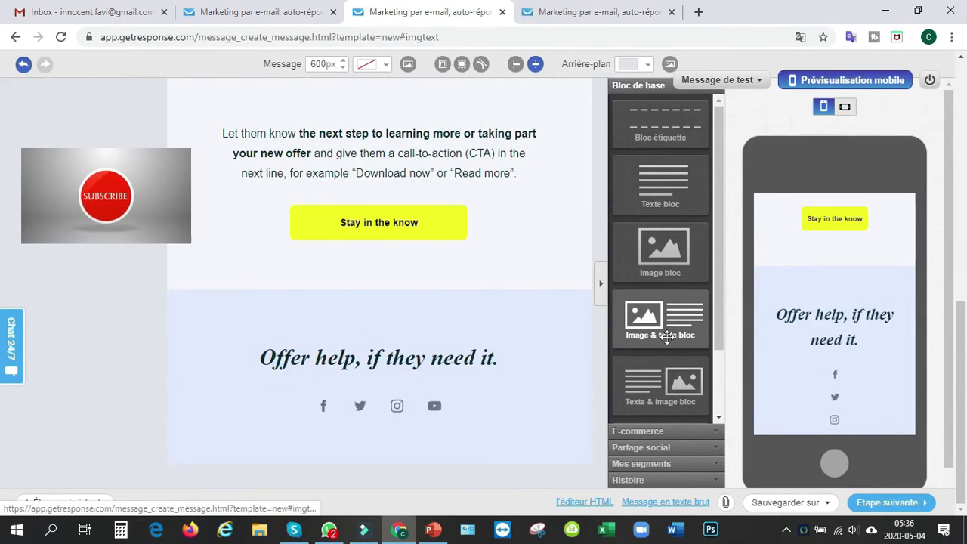
pyautogui.scroll(8, 679, 317)
pyautogui.scroll(-4, 652, 421)
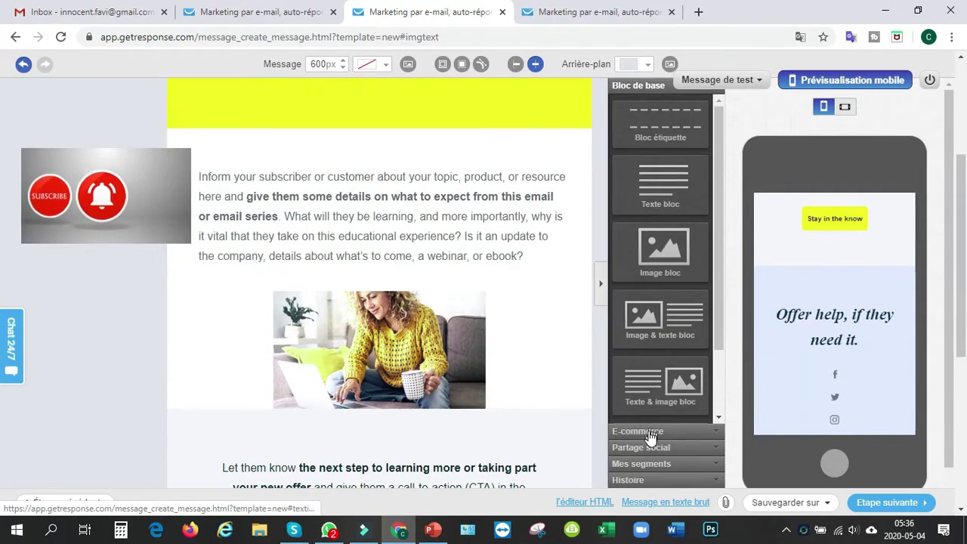
pyautogui.click(650, 430)
pyautogui.moveTo(673, 328)
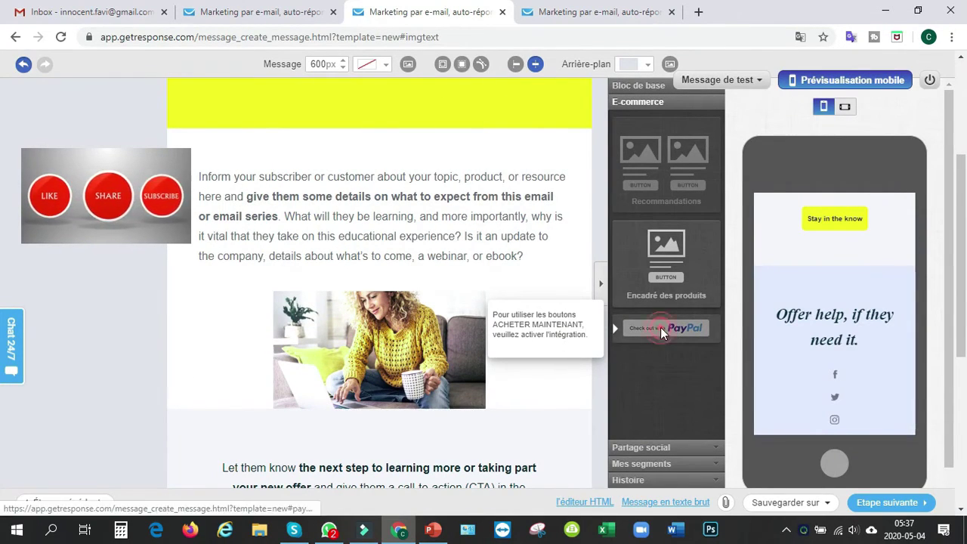
pyautogui.scroll(-4, 660, 327)
pyautogui.scroll(8, 505, 328)
pyautogui.scroll(-8, 505, 327)
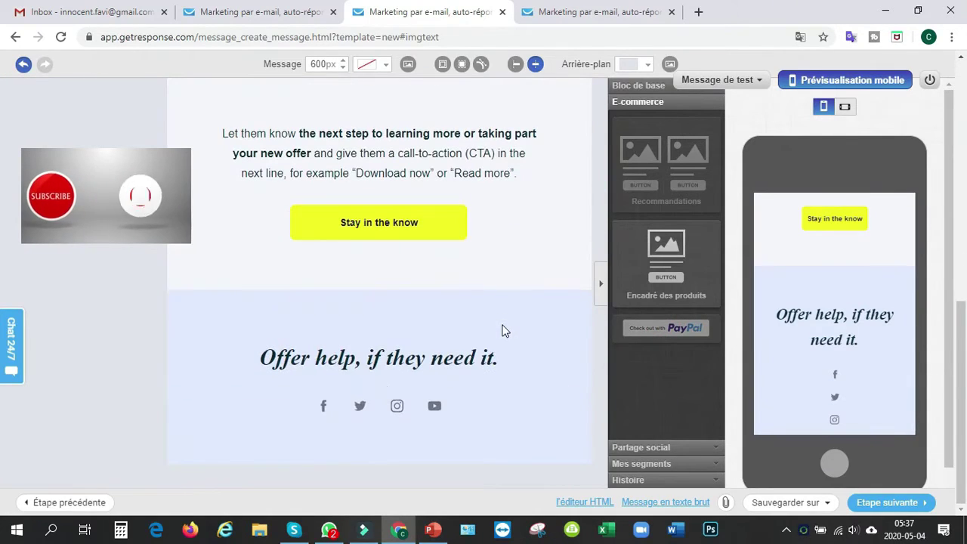
# Add separate Facebook Like, Tweet and Pin it buttons beneath the message footer
pyautogui.click(651, 447)
pyautogui.moveTo(663, 260); pyautogui.dragTo(348, 451)
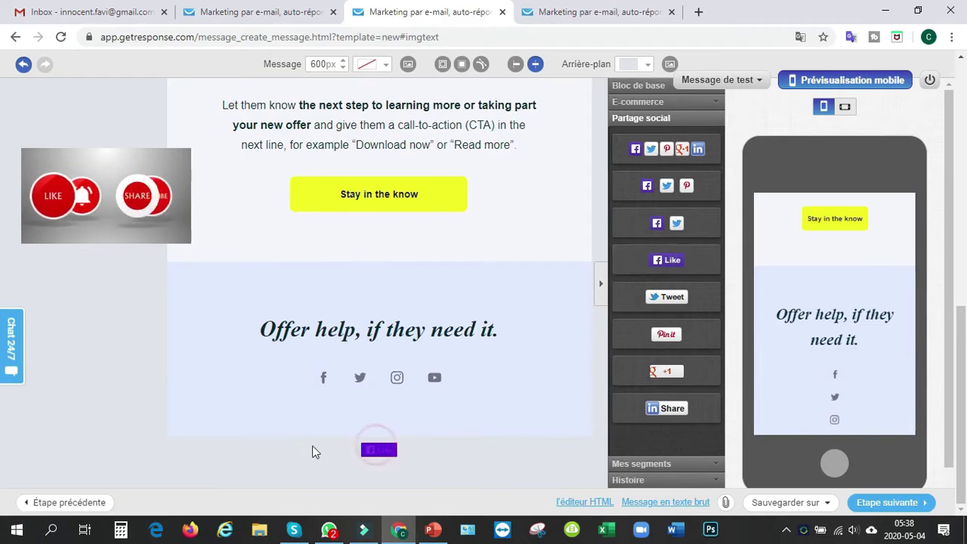
pyautogui.click(668, 298)
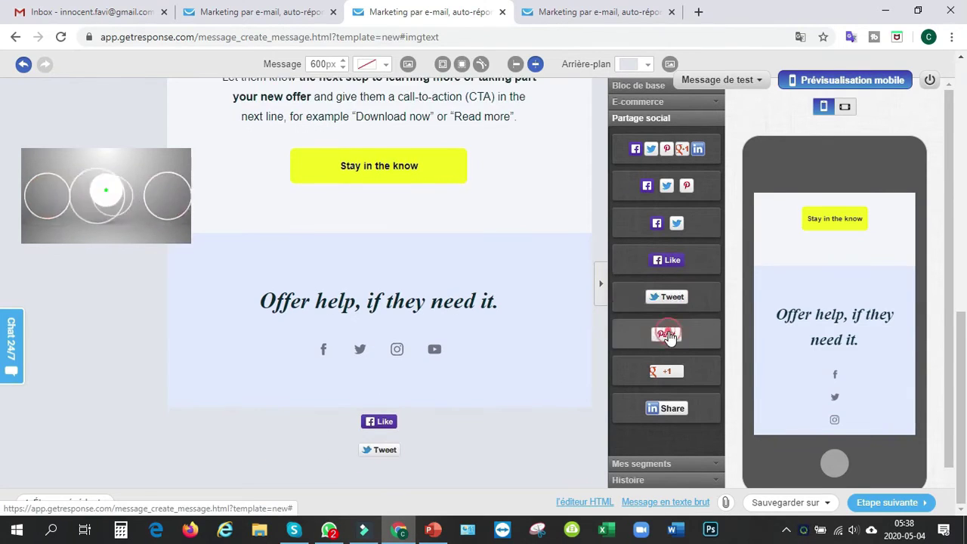
pyautogui.click(668, 336)
pyautogui.moveTo(382, 396)
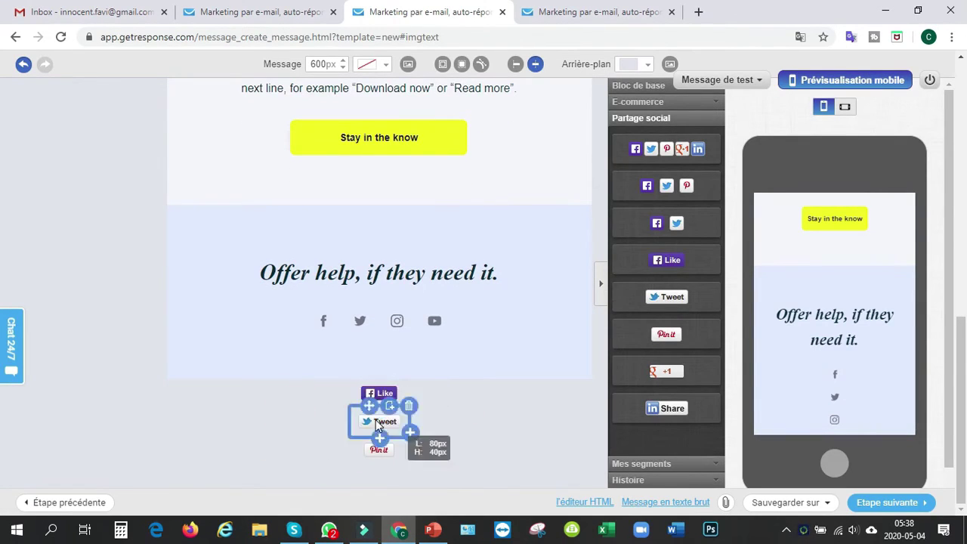
# Delete the separate Tweet, Like and Pin it buttons beneath the footer
pyautogui.click(408, 406)
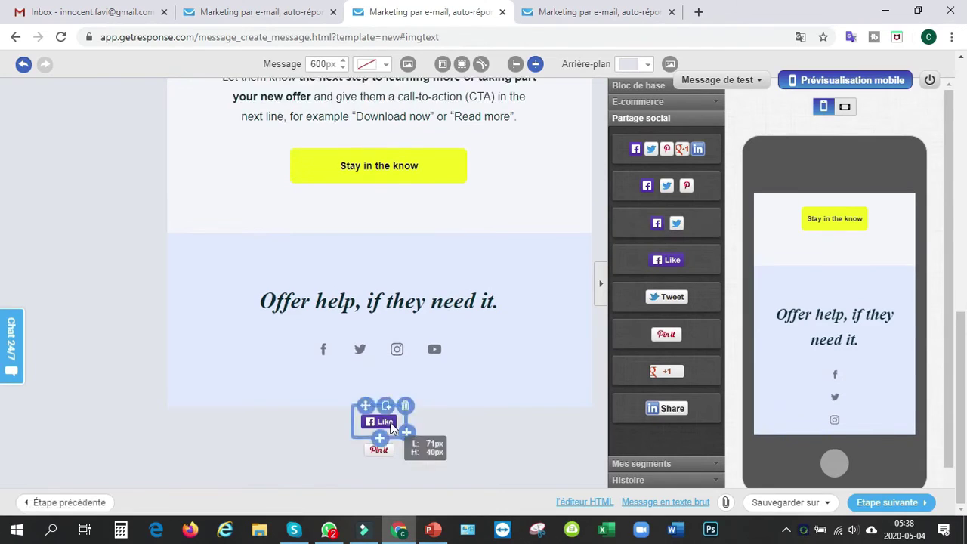
pyautogui.click(408, 412)
pyautogui.click(403, 436)
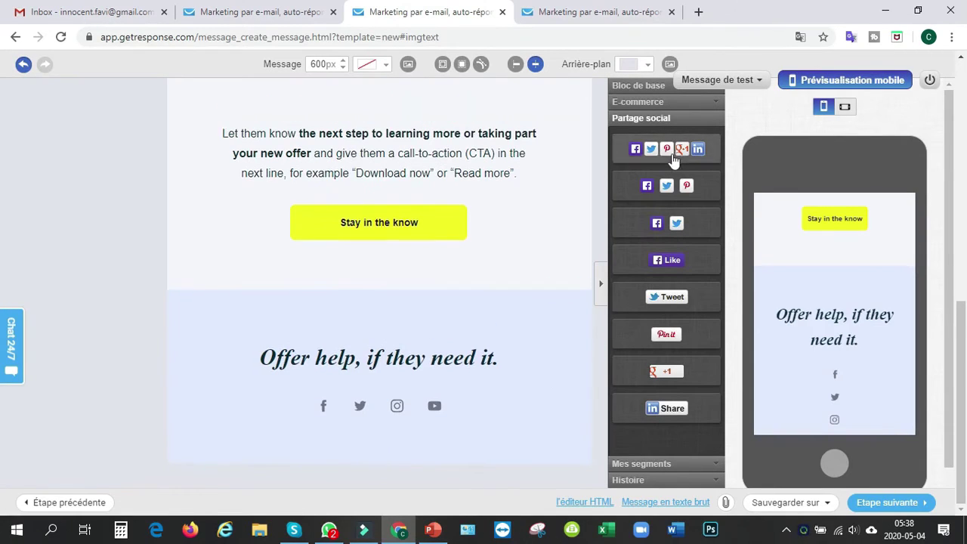
# Add the combined Facebook, Twitter, Pinterest, Google +1 and LinkedIn sharing row beneath the footer
pyautogui.click(655, 154)
pyautogui.moveTo(486, 419)
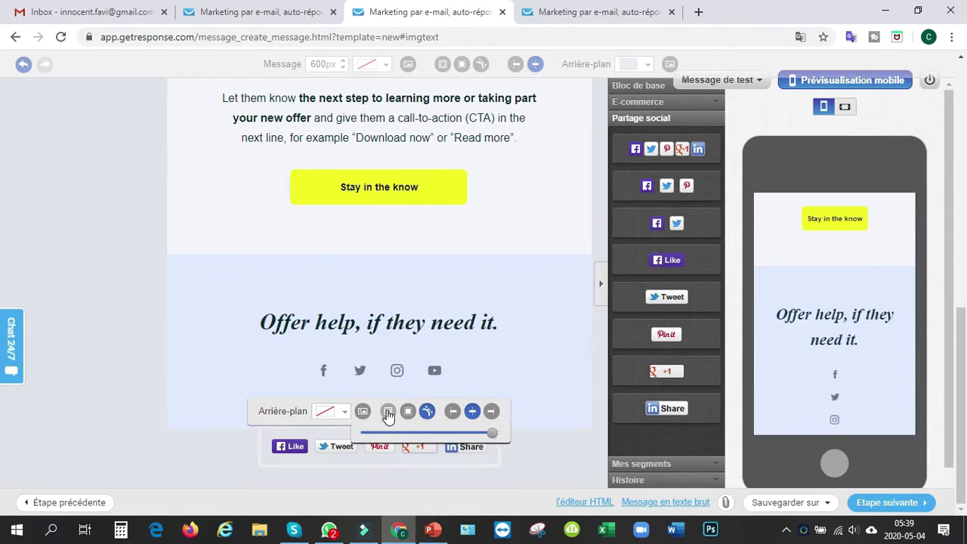
pyautogui.click(363, 411)
pyautogui.press('Escape')
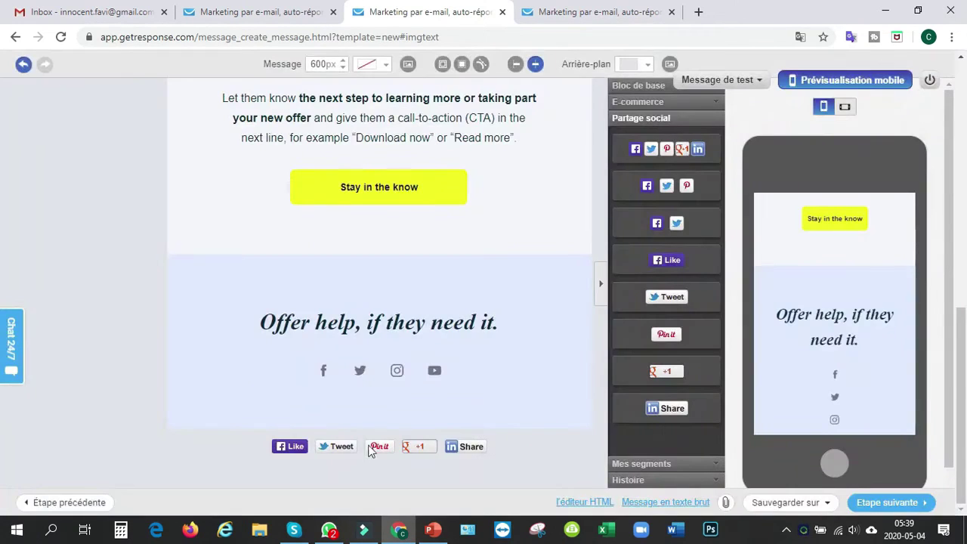
# Look through the segment options, the message's edit history and the basic blocks
pyautogui.click(650, 463)
pyautogui.click(650, 479)
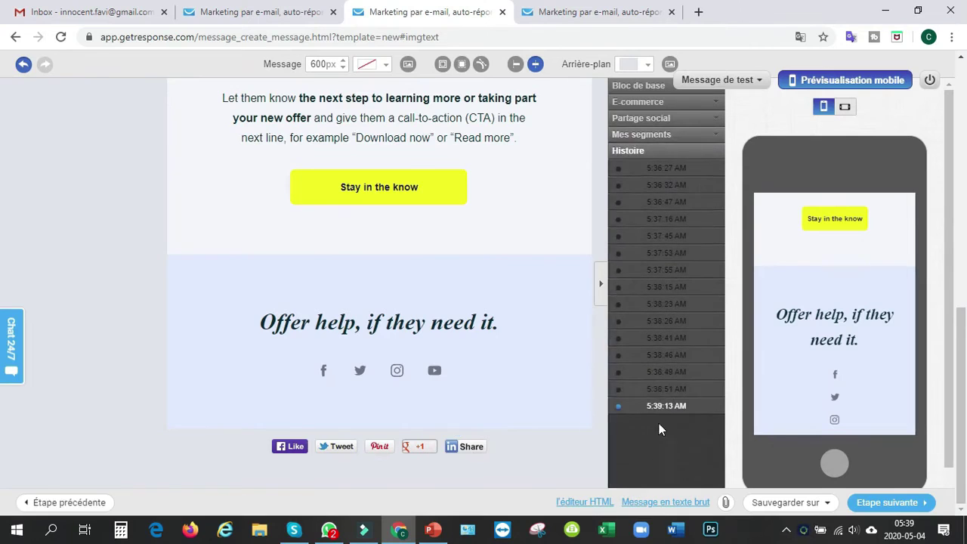
pyautogui.scroll(5, 668, 177)
pyautogui.click(650, 86)
pyautogui.scroll(-5, 573, 272)
pyautogui.click(267, 333)
pyautogui.click(474, 284)
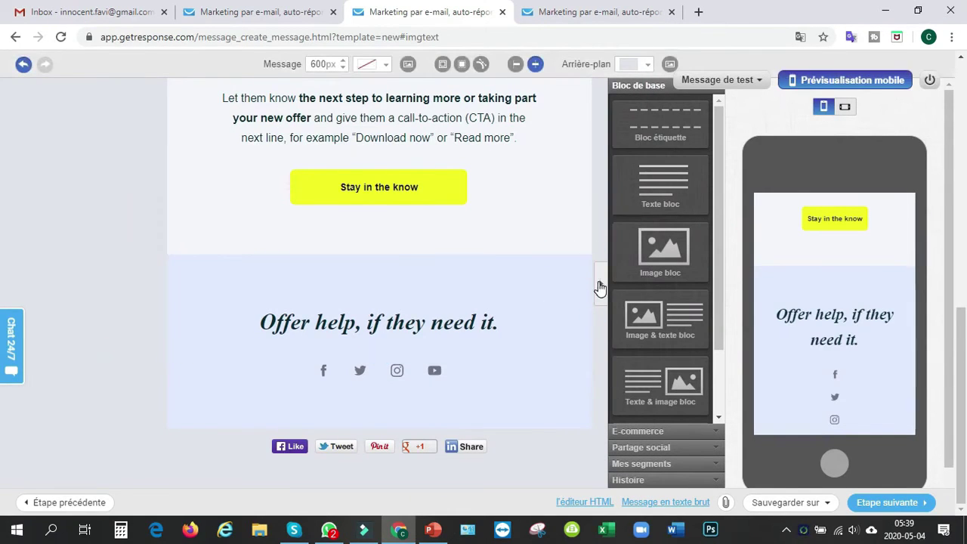
# Delete the "Offer help, if they need it." heading and duplicate the YouTube icon in the footer
pyautogui.click(599, 286)
pyautogui.click(594, 253)
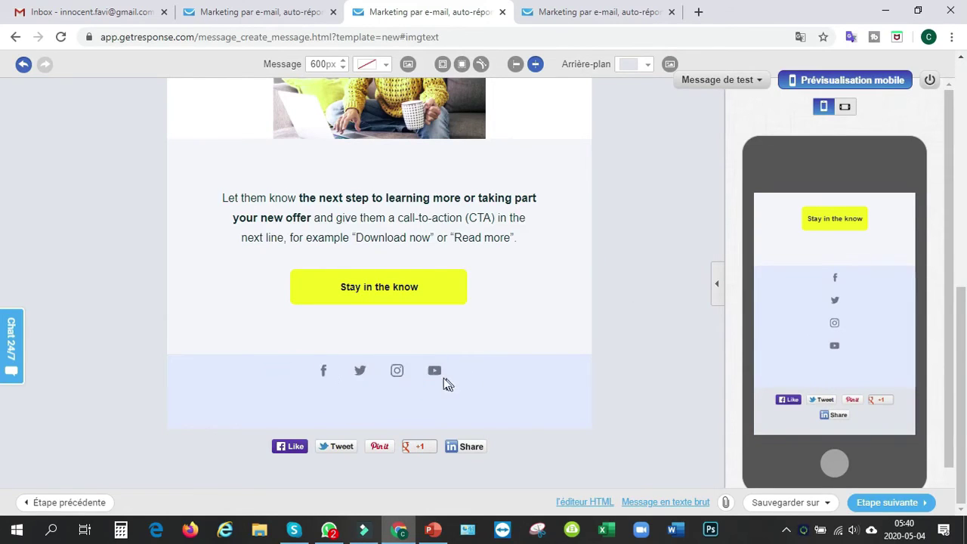
pyautogui.click(540, 319)
pyautogui.scroll(10, 628, 209)
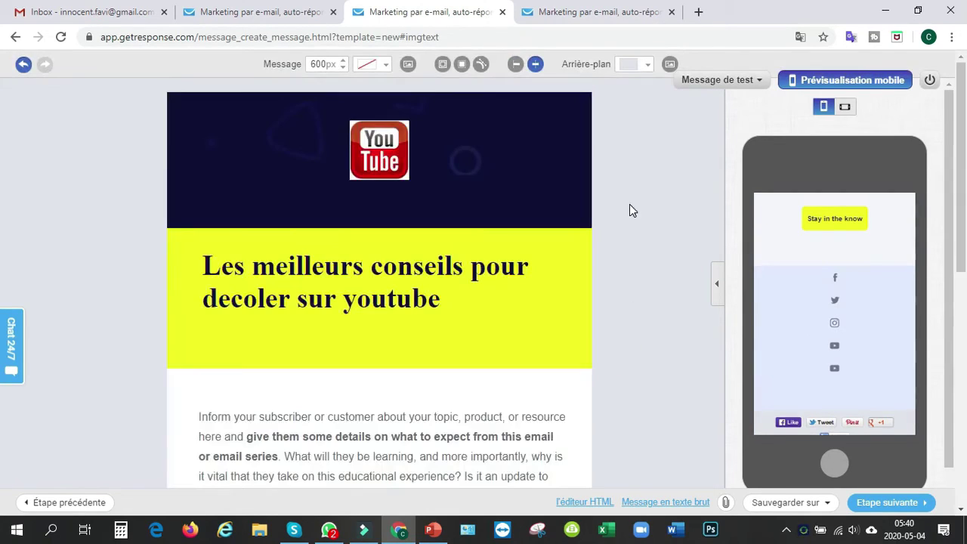
# Check the message in the mobile preview and with the preview hidden
pyautogui.click(845, 107)
pyautogui.click(747, 107)
pyautogui.click(831, 81)
pyautogui.scroll(-10, 605, 264)
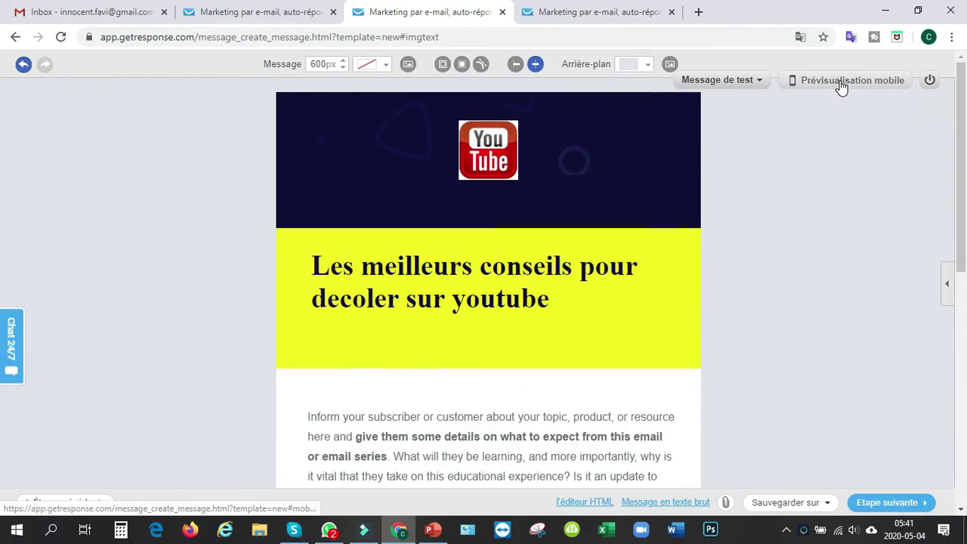
pyautogui.click(837, 83)
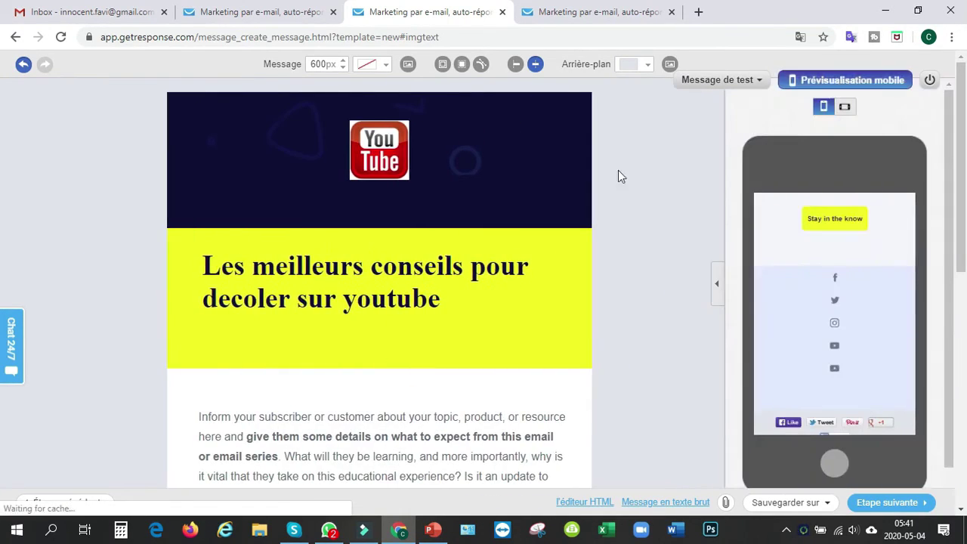
pyautogui.scroll(-10, 438, 293)
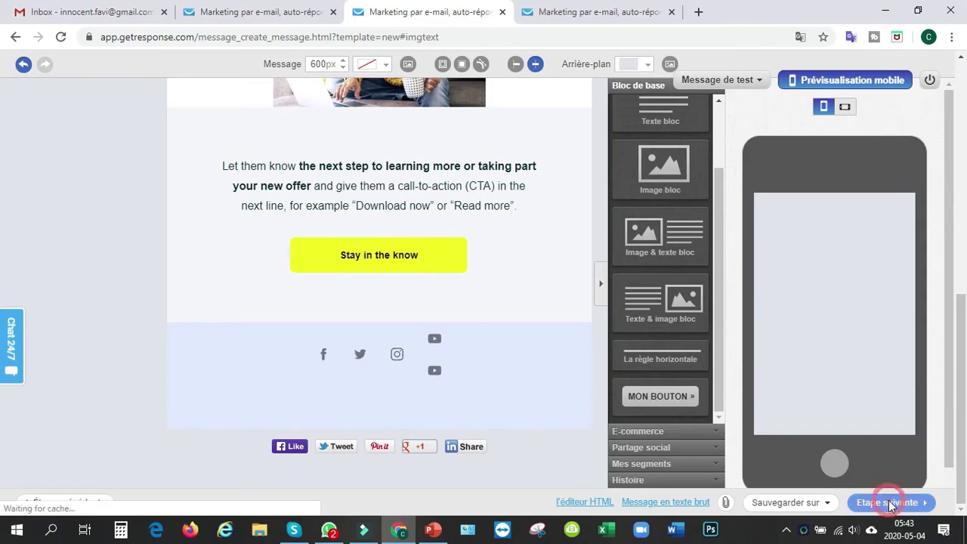
# Finish the message design and save and publish the "Grandir dans la joie" autoresponder
pyautogui.click(887, 503)
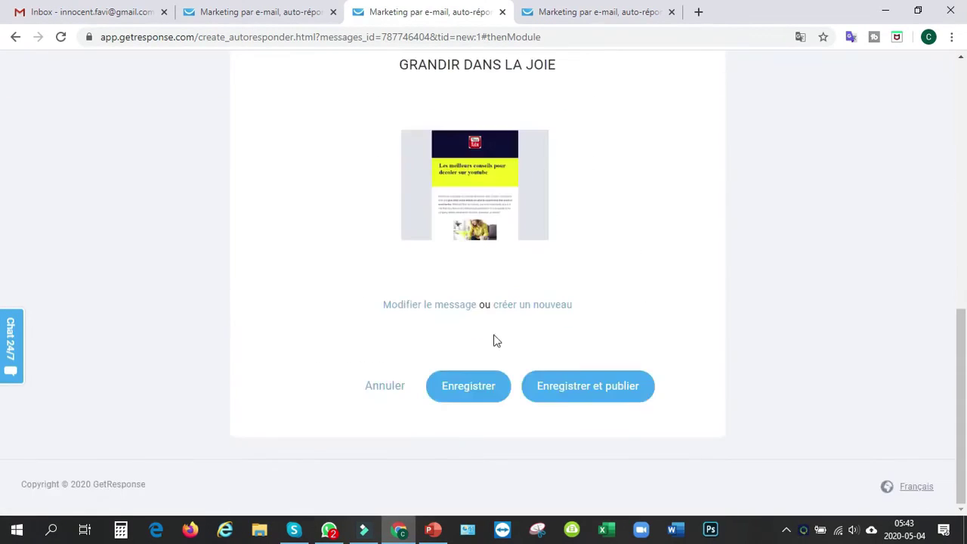
pyautogui.scroll(5, 529, 353)
pyautogui.scroll(2, 488, 218)
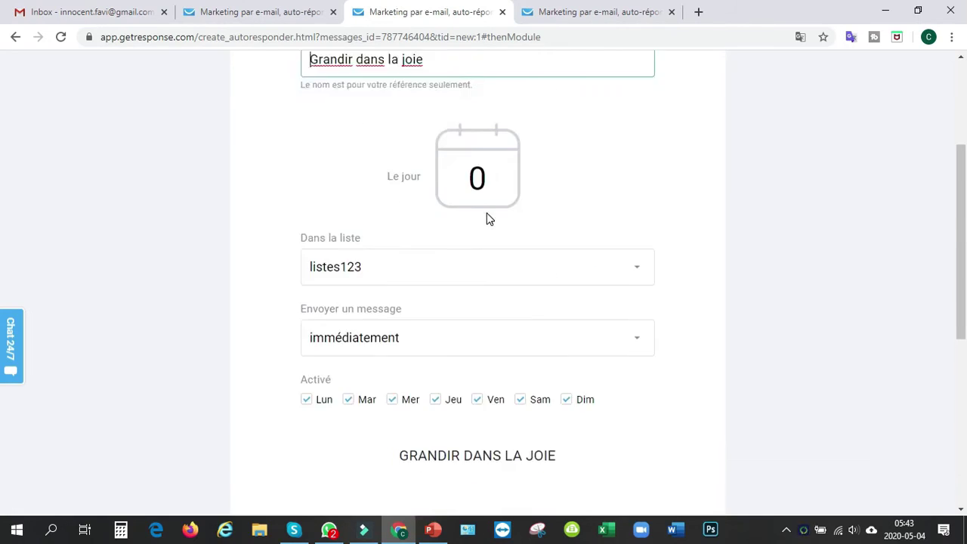
pyautogui.scroll(-7, 484, 181)
pyautogui.click(573, 391)
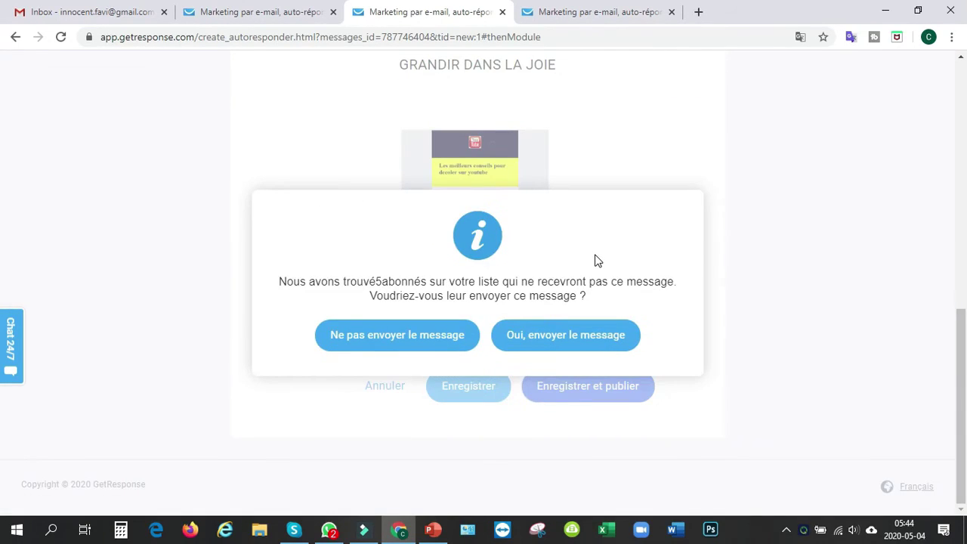
pyautogui.scroll(-3, 352, 285)
pyautogui.scroll(3, 352, 285)
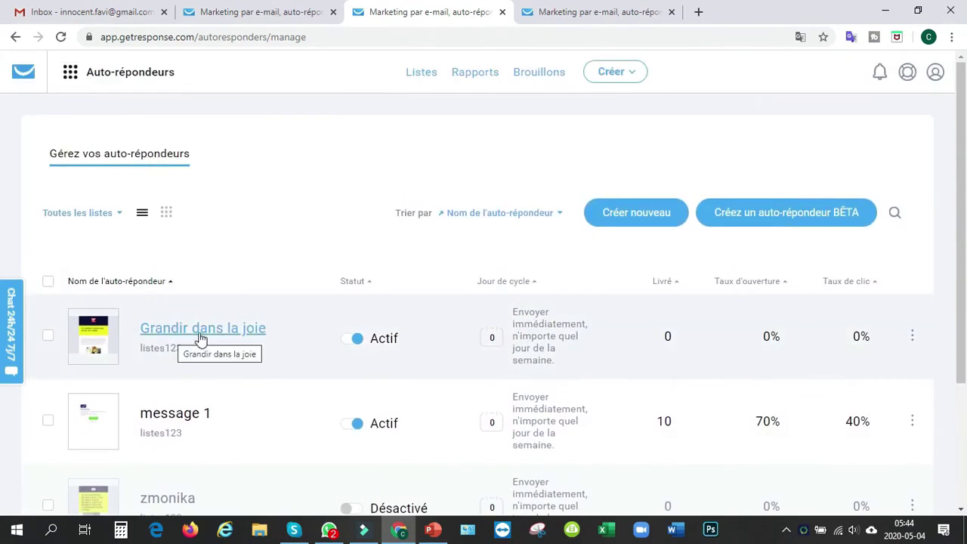
# Close the e-mail addresses page and go to the landing page's subscription settings
pyautogui.click(555, 16)
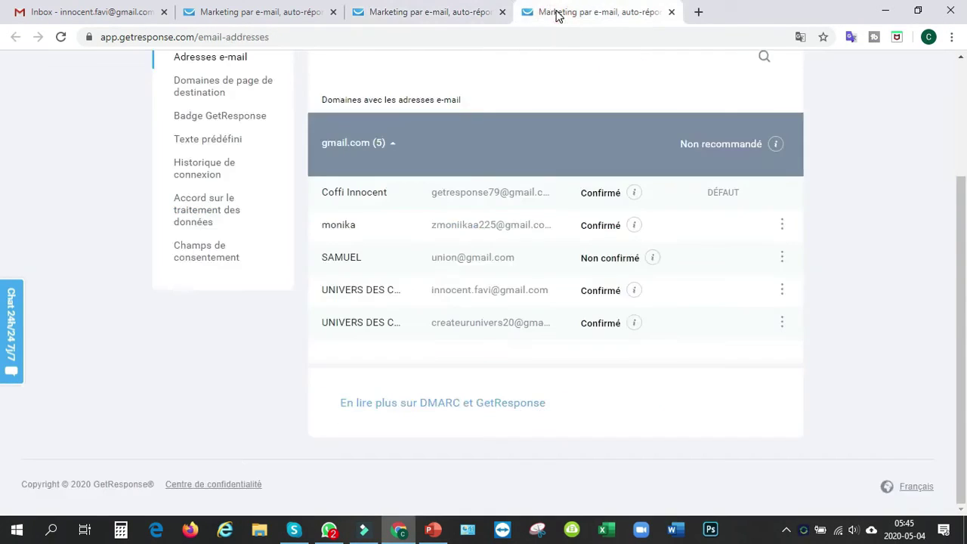
pyautogui.click(671, 12)
pyautogui.scroll(-10, 408, 250)
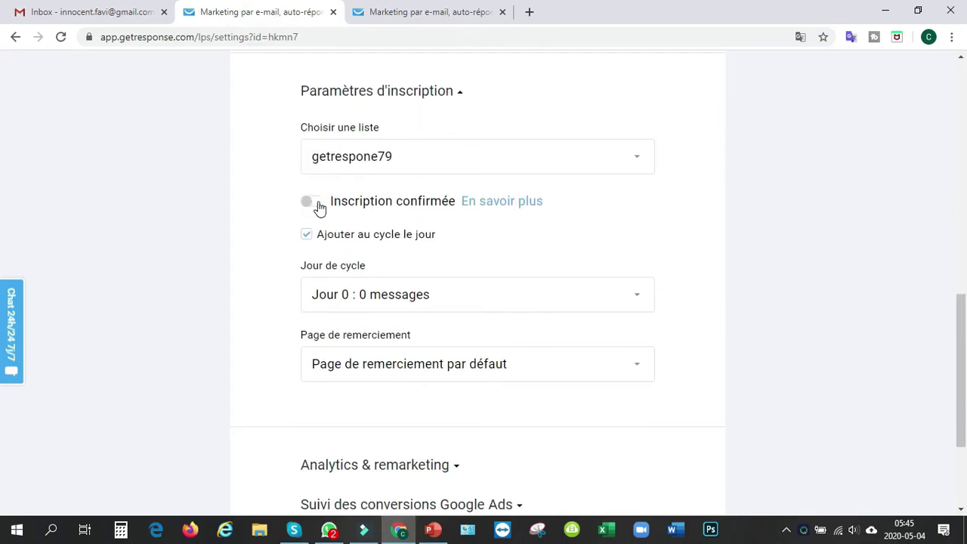
# Publish the REUSSIR landing page from its settings and go to the list of landing pages
pyautogui.scroll(-3, 328, 191)
pyautogui.click(615, 395)
pyautogui.scroll(-2, 570, 216)
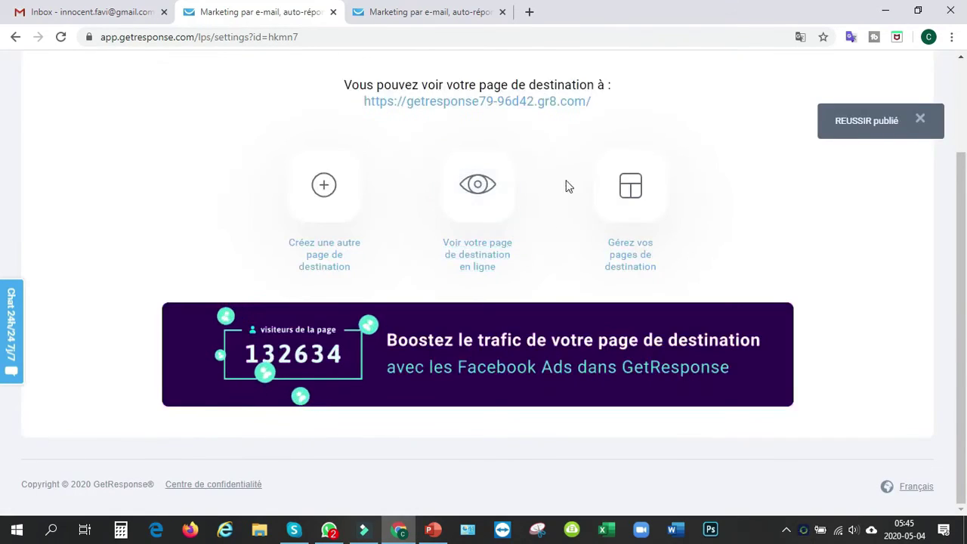
pyautogui.scroll(3, 238, 151)
pyautogui.click(130, 76)
pyautogui.click(258, 170)
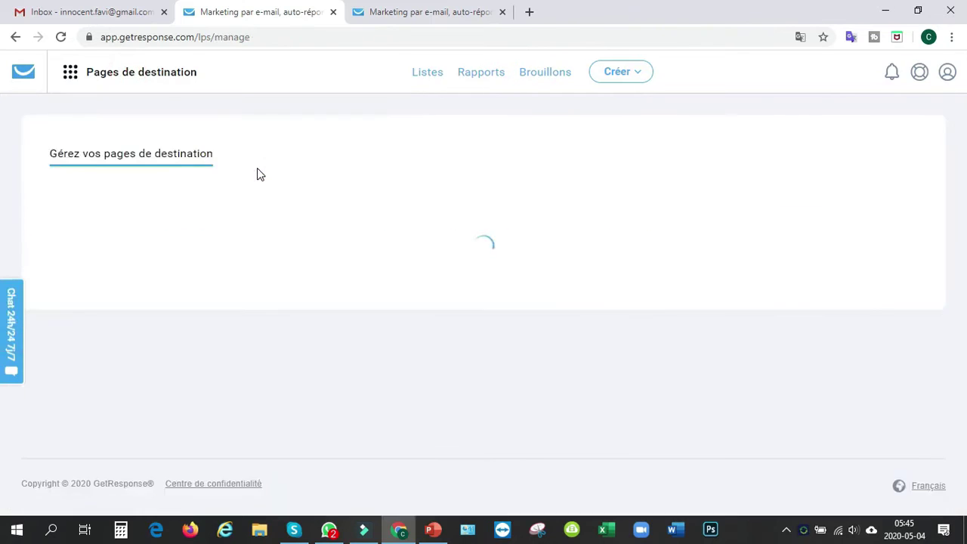
pyautogui.scroll(-3, 298, 197)
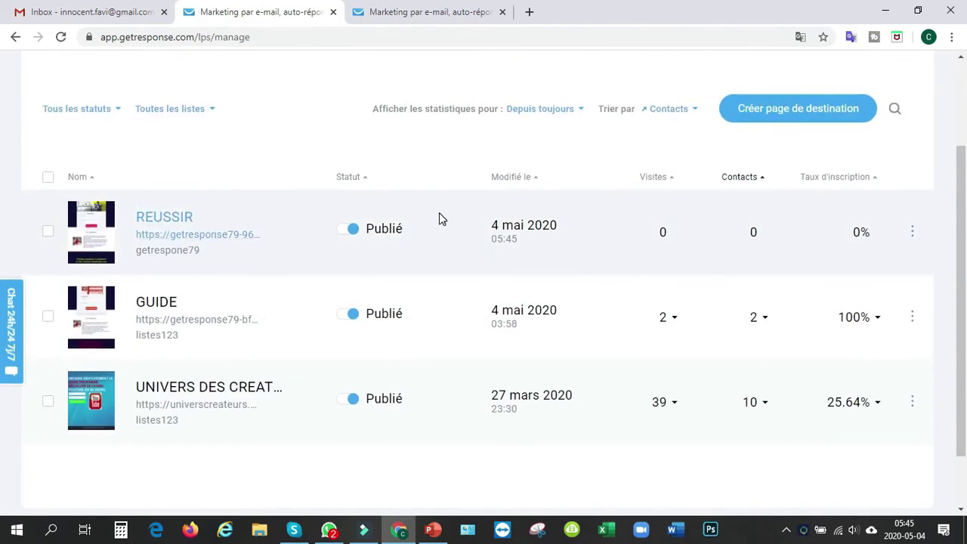
# Check the list of autoresponders and return to the landing pages list
pyautogui.click(395, 11)
pyautogui.click(69, 73)
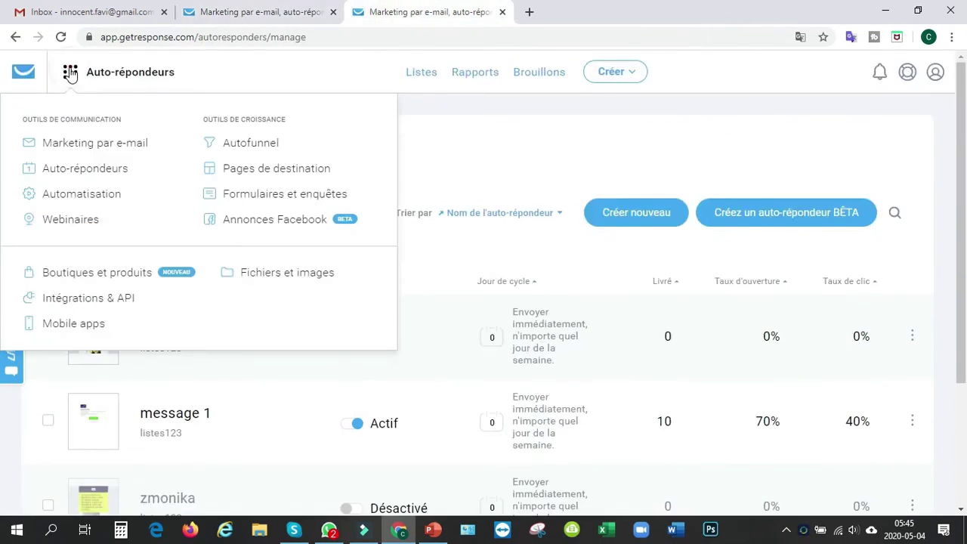
pyautogui.click(80, 173)
pyautogui.scroll(-2, 158, 190)
pyautogui.hotkey('ctrl', 'pageup')
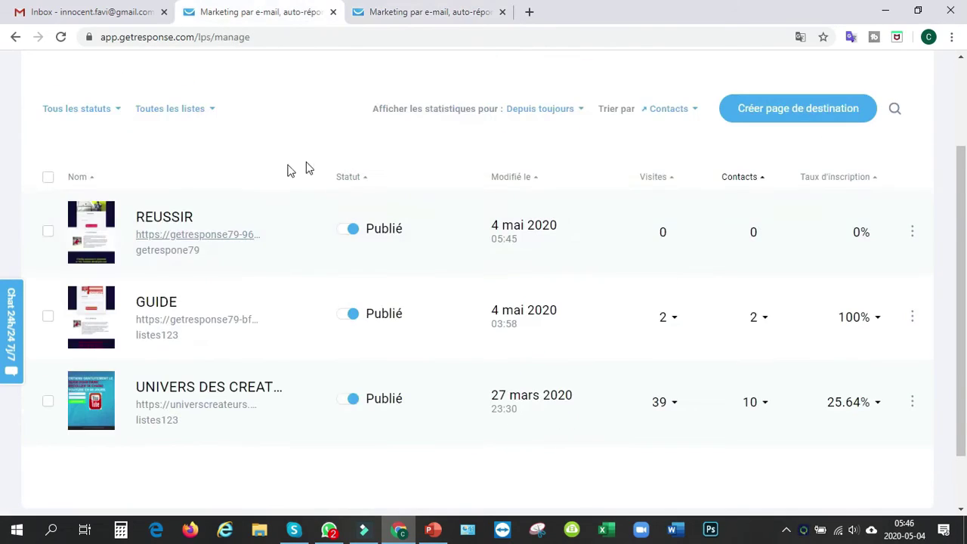
# Open the published REUSSIR page from its link and review its content and sign-up form
pyautogui.click(215, 237)
pyautogui.scroll(-10, 385, 272)
pyautogui.scroll(8, 384, 273)
pyautogui.scroll(-1, 384, 272)
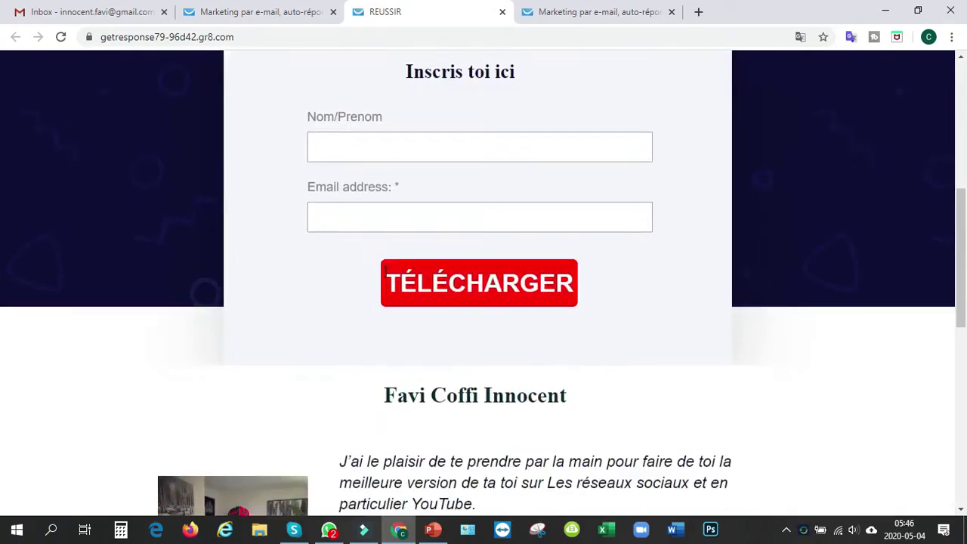
pyautogui.scroll(1, 386, 269)
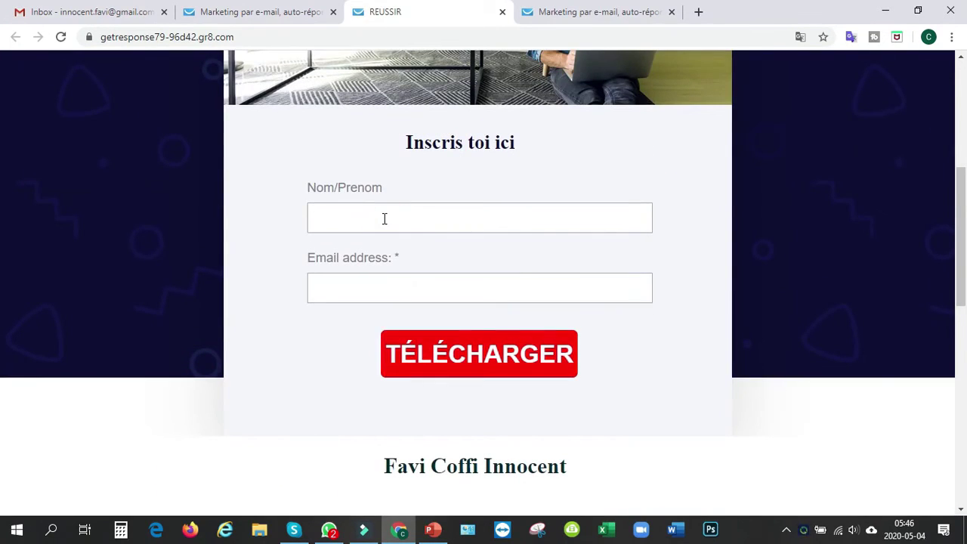
# Fill in the sign-up form with a test subscriber's name and e-mail address and submit it
pyautogui.click(360, 292)
pyautogui.hotkey('ctrl', 'v')
pyautogui.scroll(-5, 576, 252)
pyautogui.scroll(5, 577, 252)
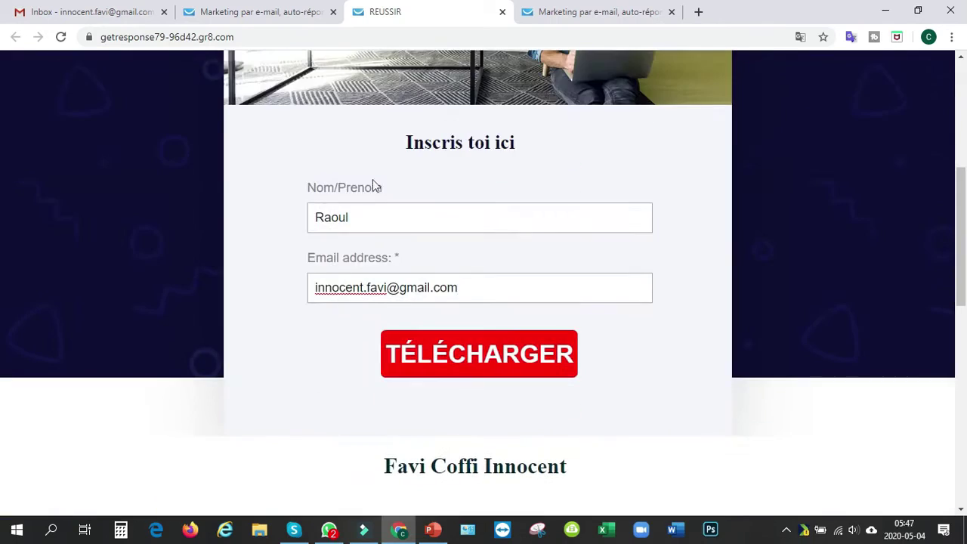
pyautogui.click(477, 355)
# Replace the entry in the sign-up form with the second test subscriber's details
pyautogui.scroll(-3, 458, 281)
pyautogui.scroll(3, 461, 279)
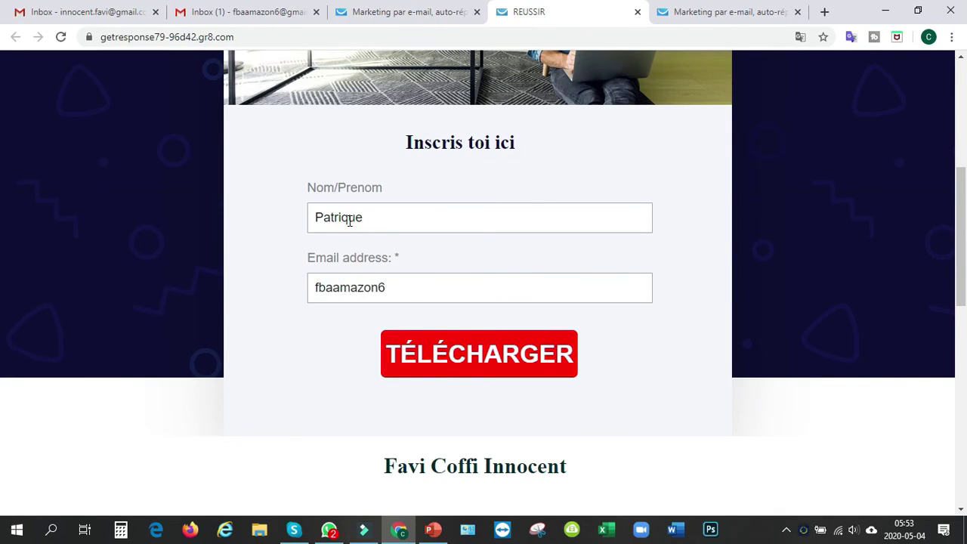
pyautogui.hotkey('ctrl', 'a')
pyautogui.press('BackSpace')
pyautogui.hotkey('ctrl', 'v')
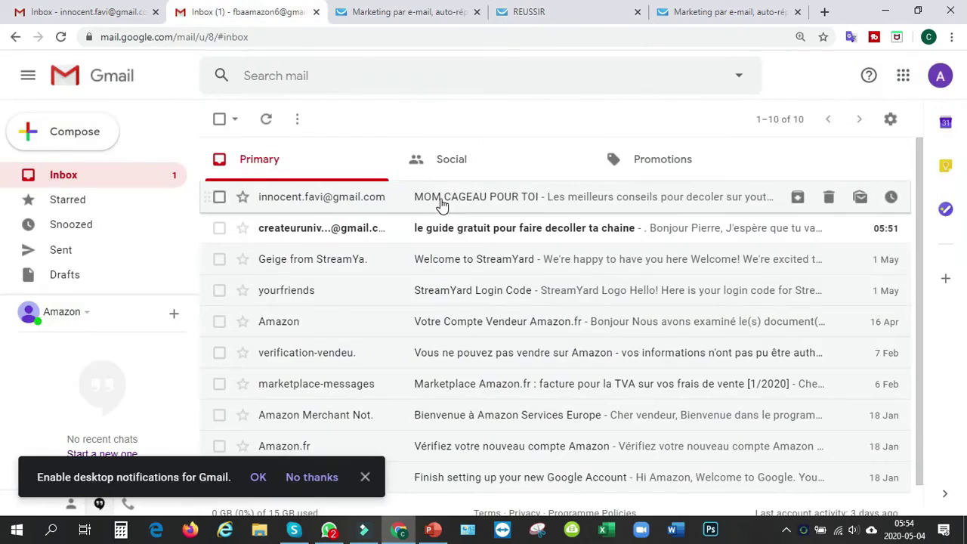
# Open the received "MOM CAGEAU POUR TOI" e-mail in Gmail and read through its content
pyautogui.click(442, 204)
pyautogui.scroll(-8, 492, 263)
pyautogui.scroll(6, 492, 266)
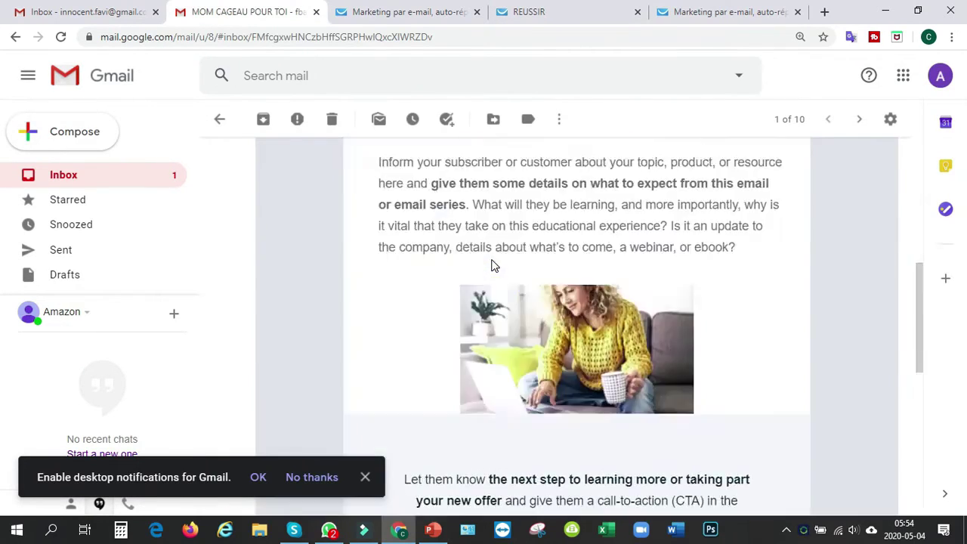
pyautogui.scroll(3, 492, 271)
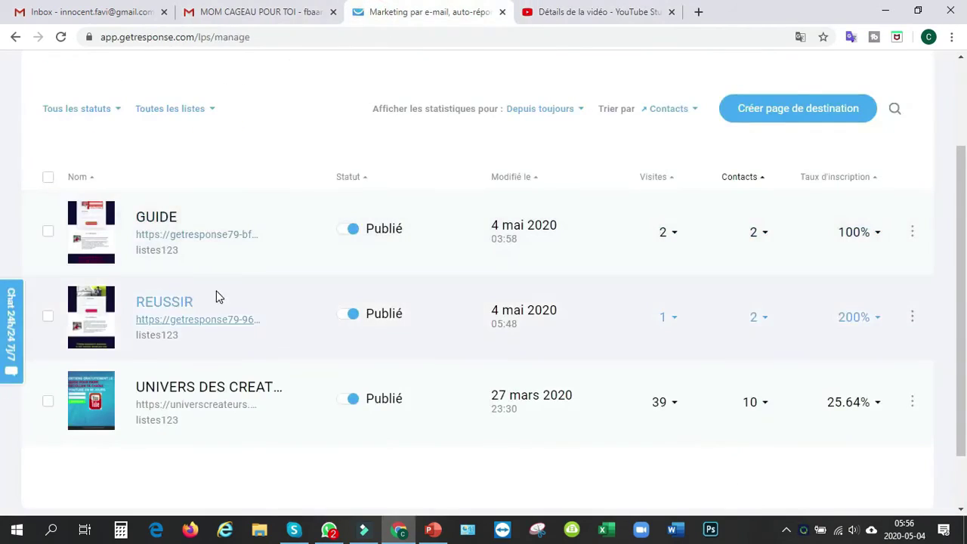
pyautogui.moveTo(281, 325); pyautogui.dragTo(136, 323)
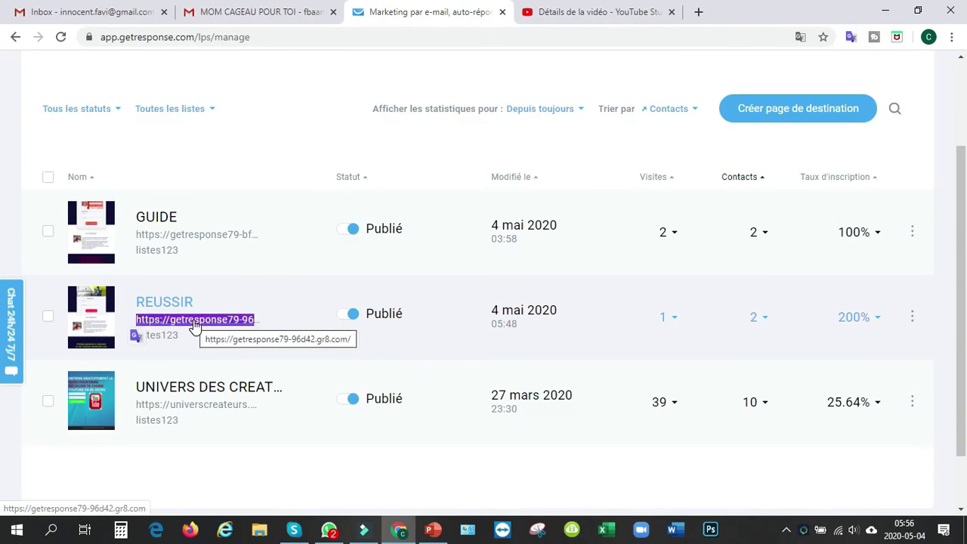
pyautogui.click(567, 14)
pyautogui.scroll(1, 289, 248)
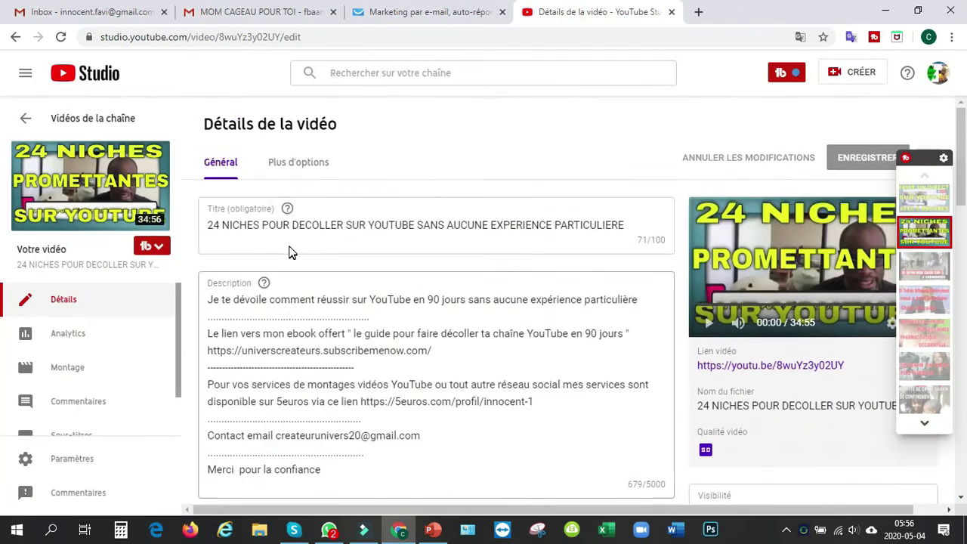
pyautogui.scroll(-5, 404, 211)
pyautogui.click(404, 211)
pyautogui.press('Return')
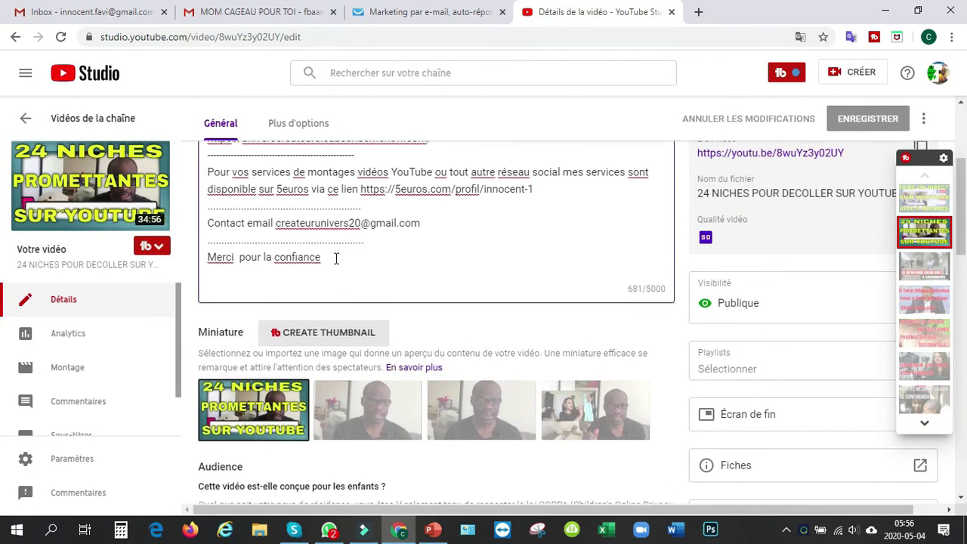
pyautogui.write('https://getresponse79-96d42.gr8.com/')
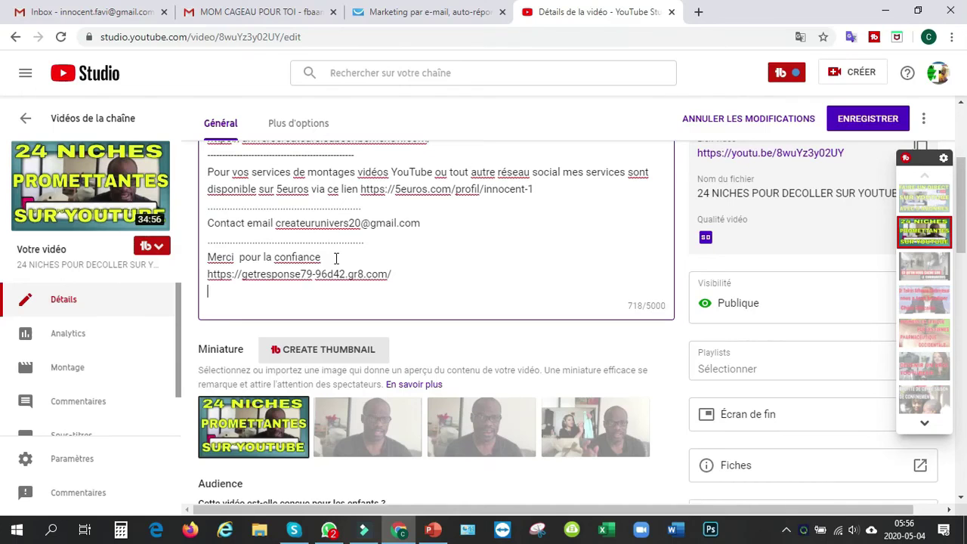
pyautogui.click(866, 119)
# Open the "24 NICHES POUR DECOLLER SUR YOUTUBE" video on YouTube and expand its description to check the link
pyautogui.click(70, 118)
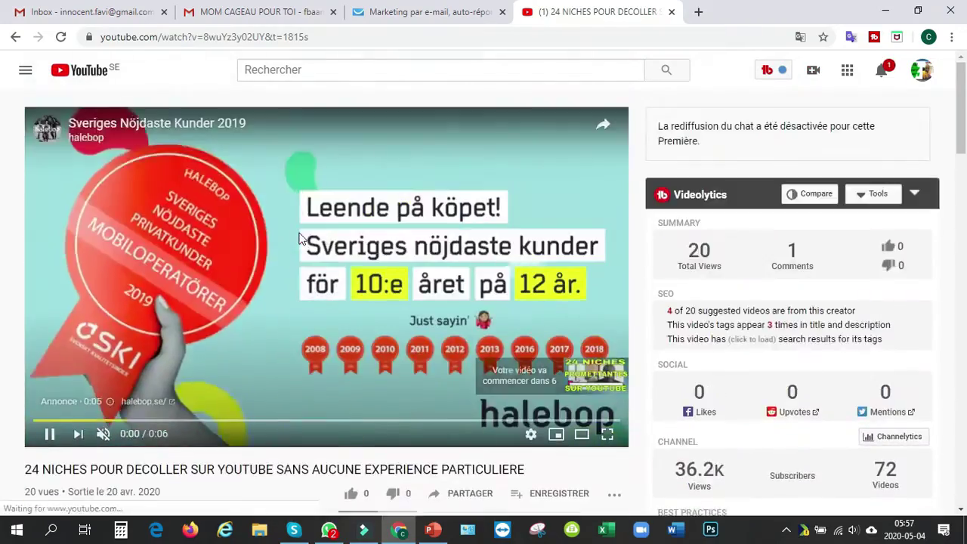
pyautogui.scroll(-6, 346, 238)
pyautogui.scroll(3, 75, 412)
pyautogui.click(76, 412)
pyautogui.scroll(-4, 244, 368)
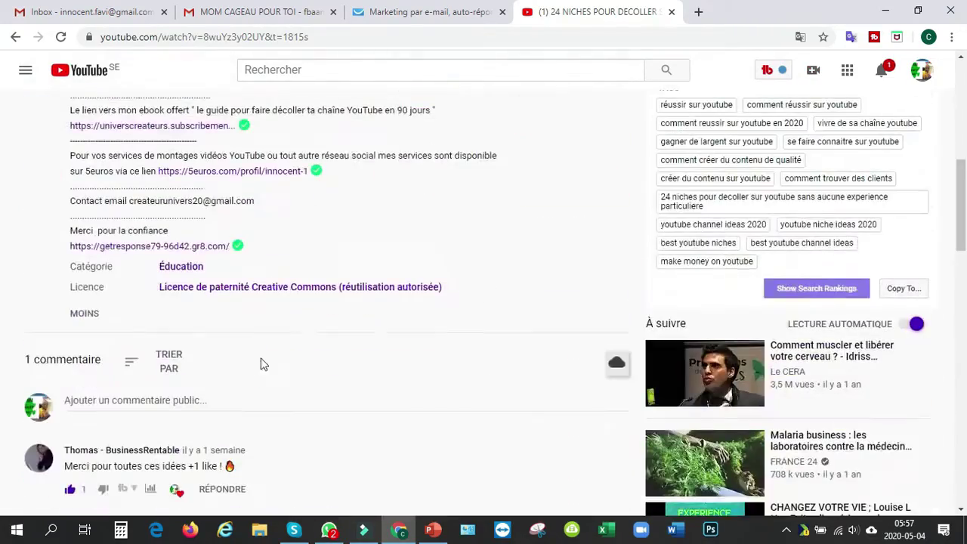
# Follow the landing page link in the video description and review the whole page
pyautogui.click(126, 246)
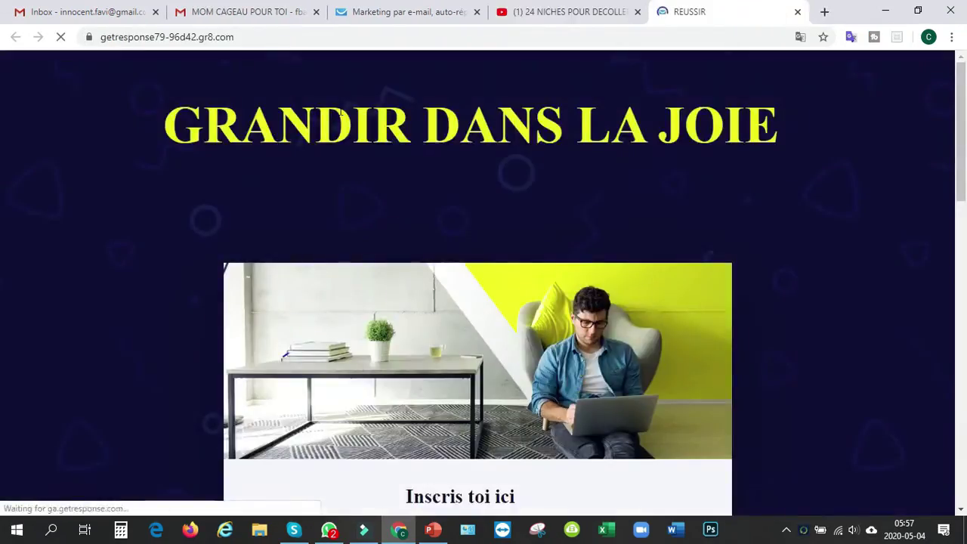
pyautogui.scroll(-13, 405, 281)
pyautogui.scroll(12, 405, 282)
pyautogui.scroll(-7, 405, 281)
pyautogui.scroll(12, 405, 282)
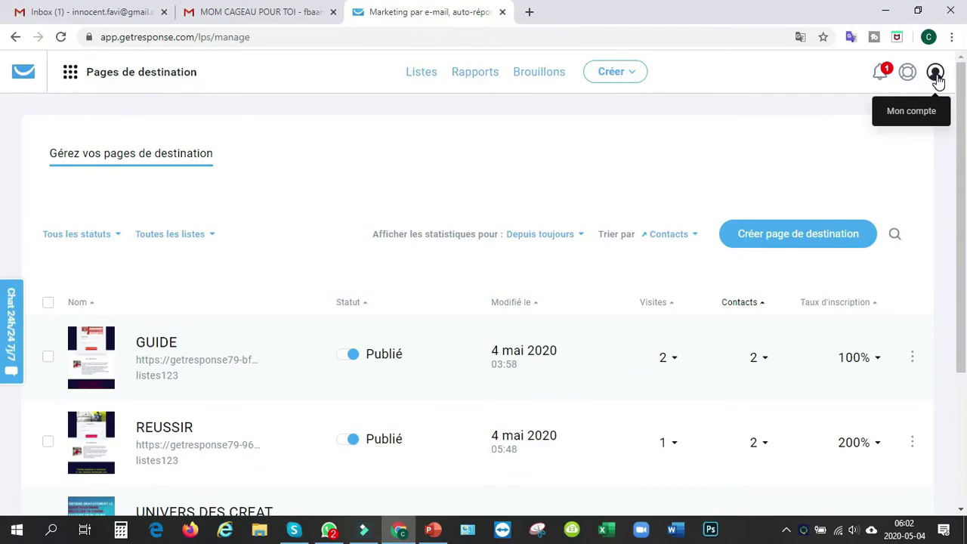
# Start a live chat with GetResponse support using the prefilled contact details
pyautogui.click(908, 73)
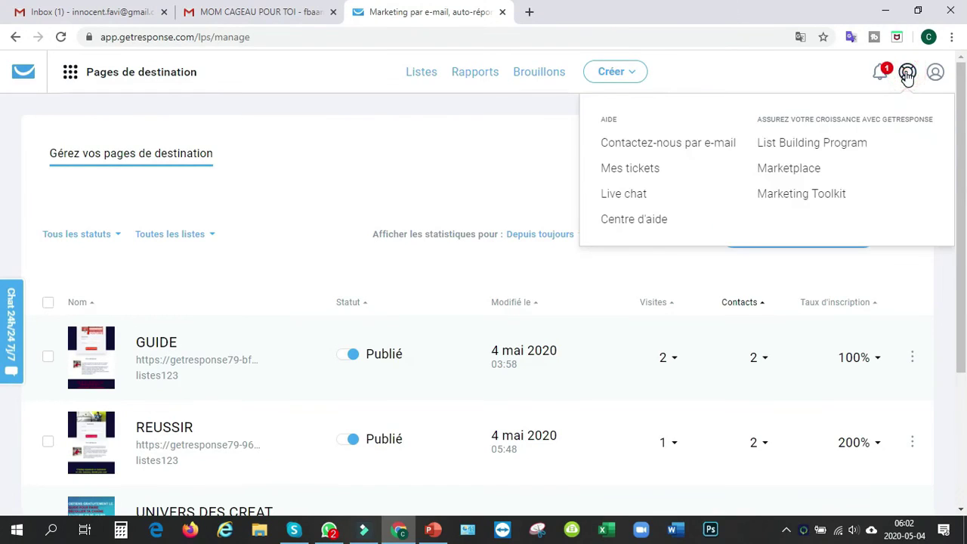
pyautogui.click(624, 195)
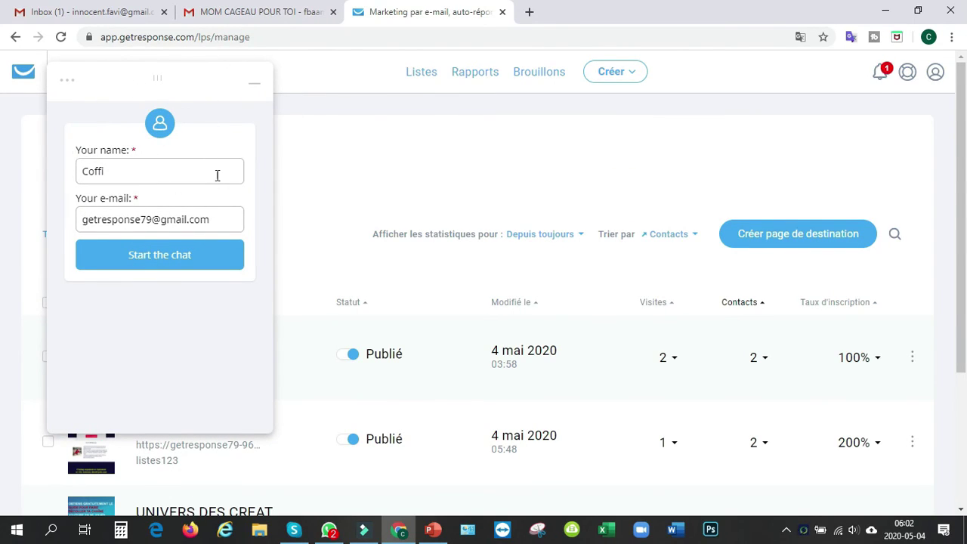
pyautogui.click(161, 257)
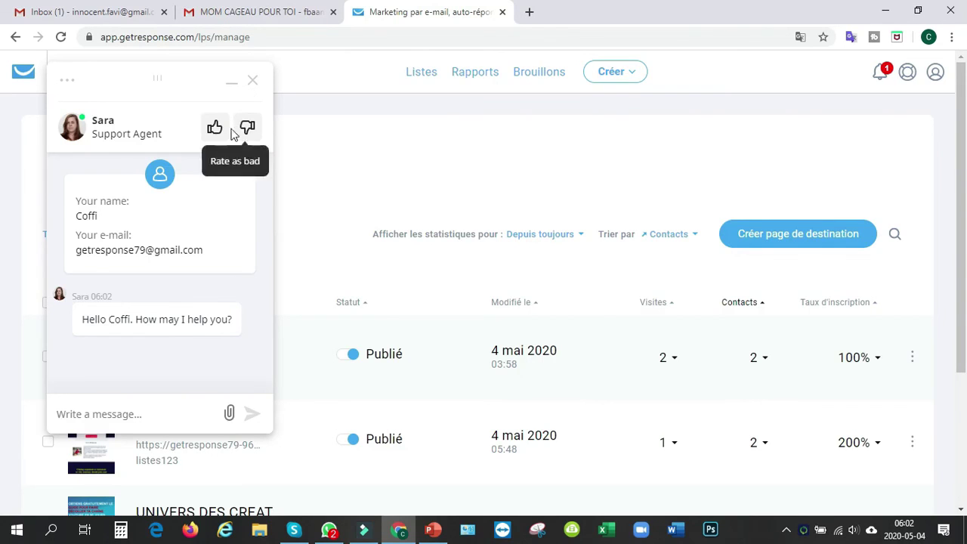
# End the support chat, view the help options once more and dismiss them
pyautogui.click(253, 84)
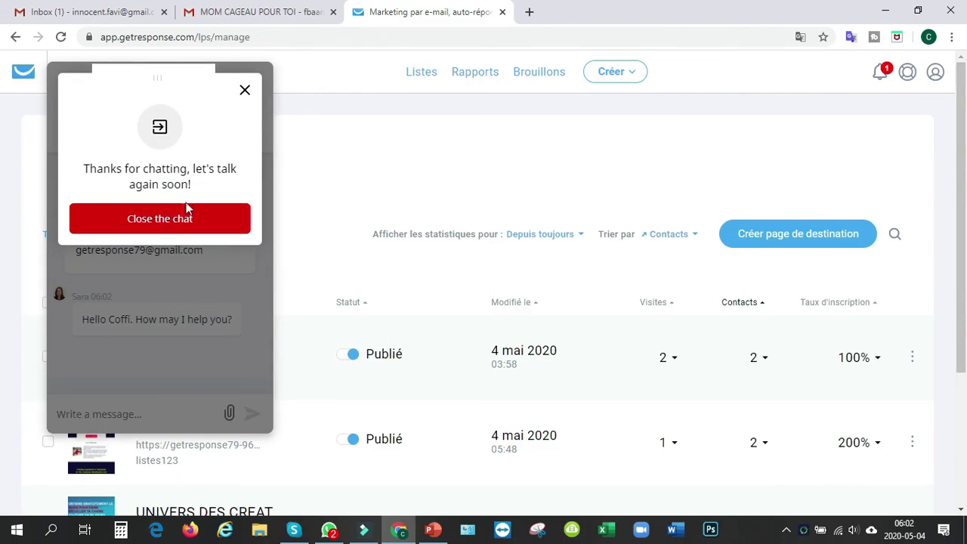
pyautogui.click(158, 227)
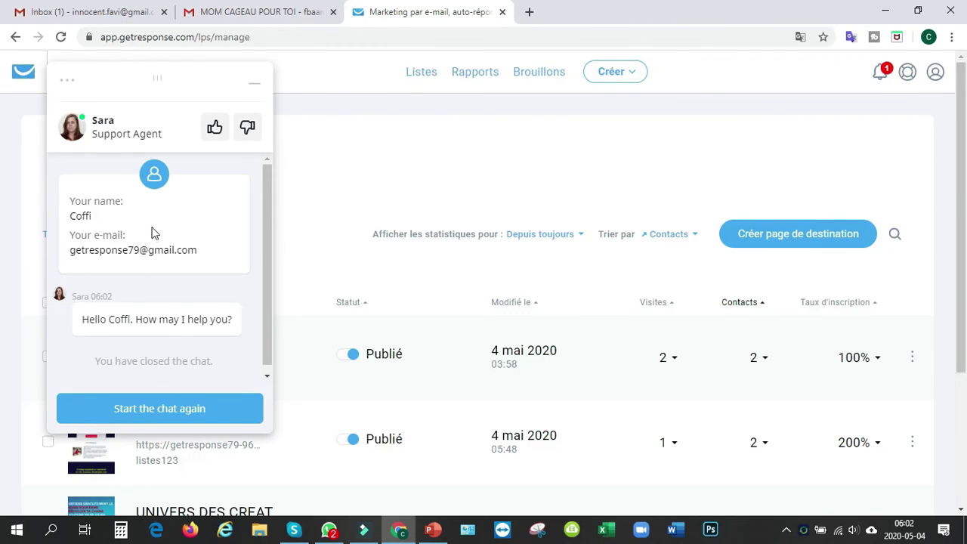
pyautogui.click(909, 75)
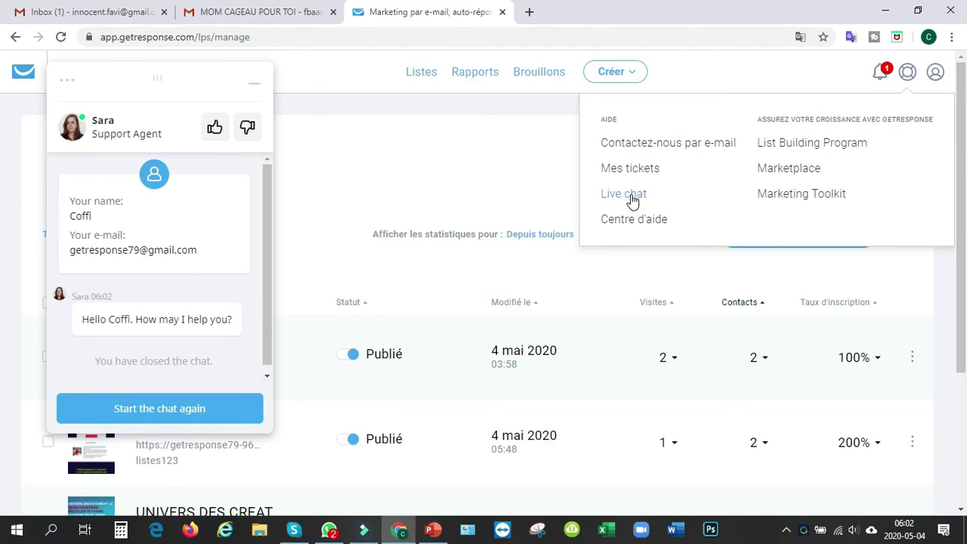
pyautogui.click(513, 178)
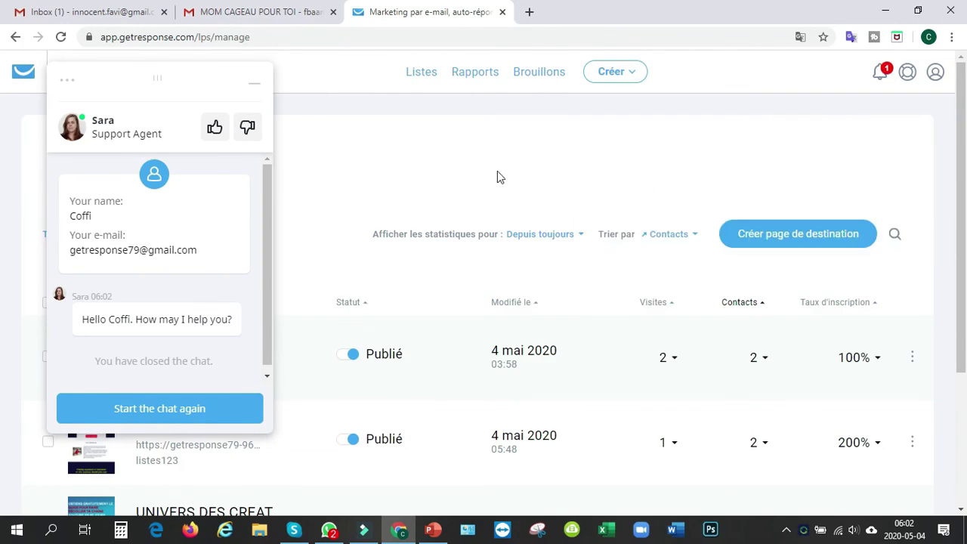